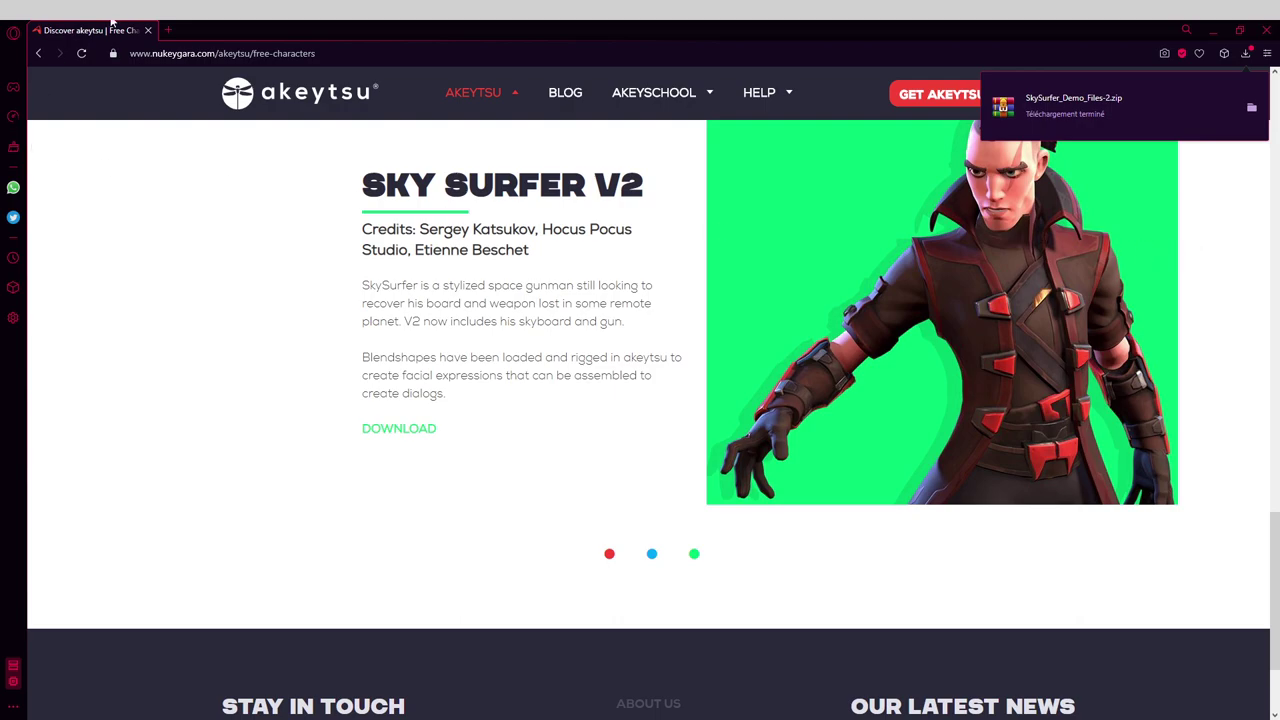
Step: Extract the downloaded SkySurfer_Demo_Files-2.zip into its own SkySurfer_Demo_Files-2 folder in Downloads
click(1251, 107)
click(519, 390)
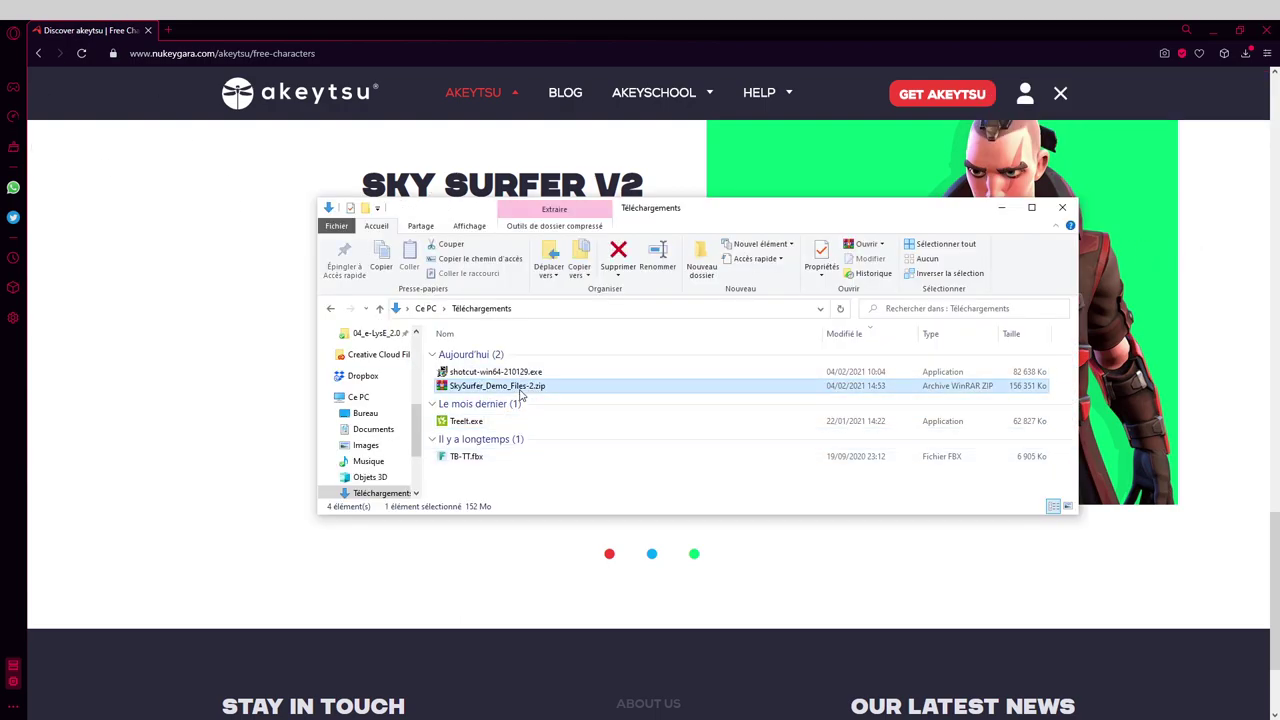
right_click(519, 393)
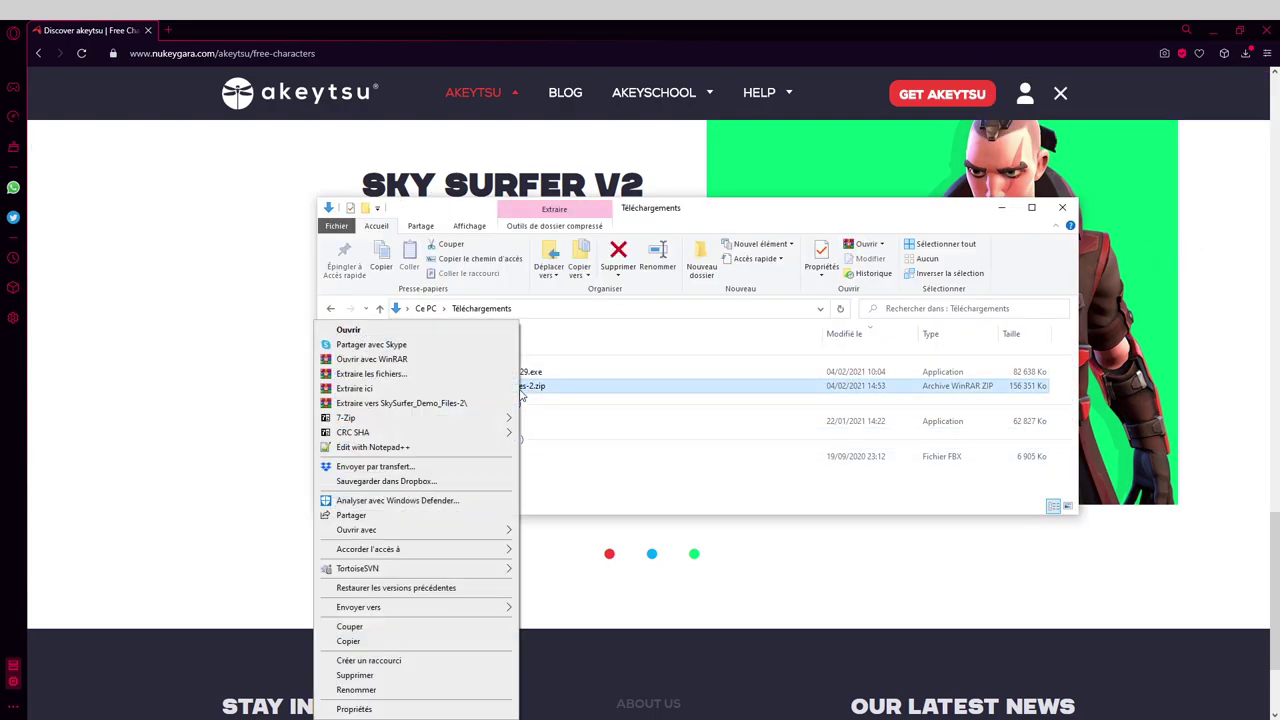
click(395, 404)
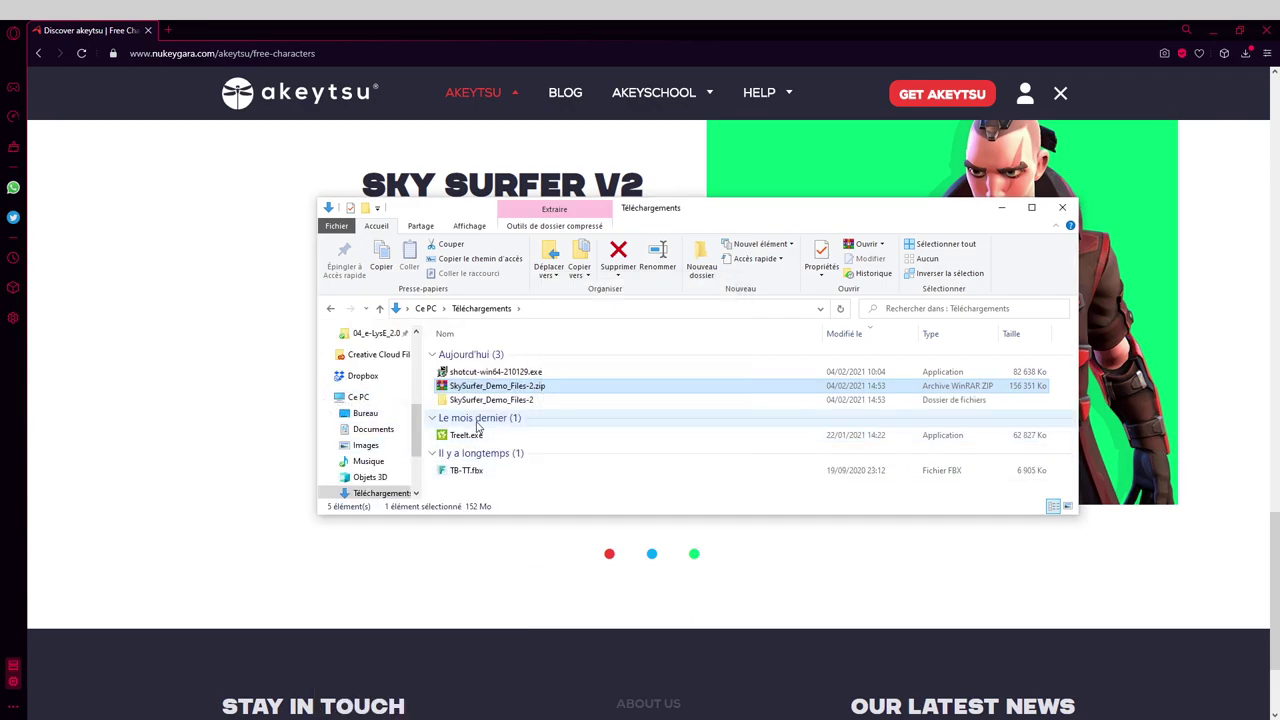
Step: Open the extracted SkySurfer_Demo_Files-2 folder and enlarge and reposition its window so that all files fit
double_click(485, 400)
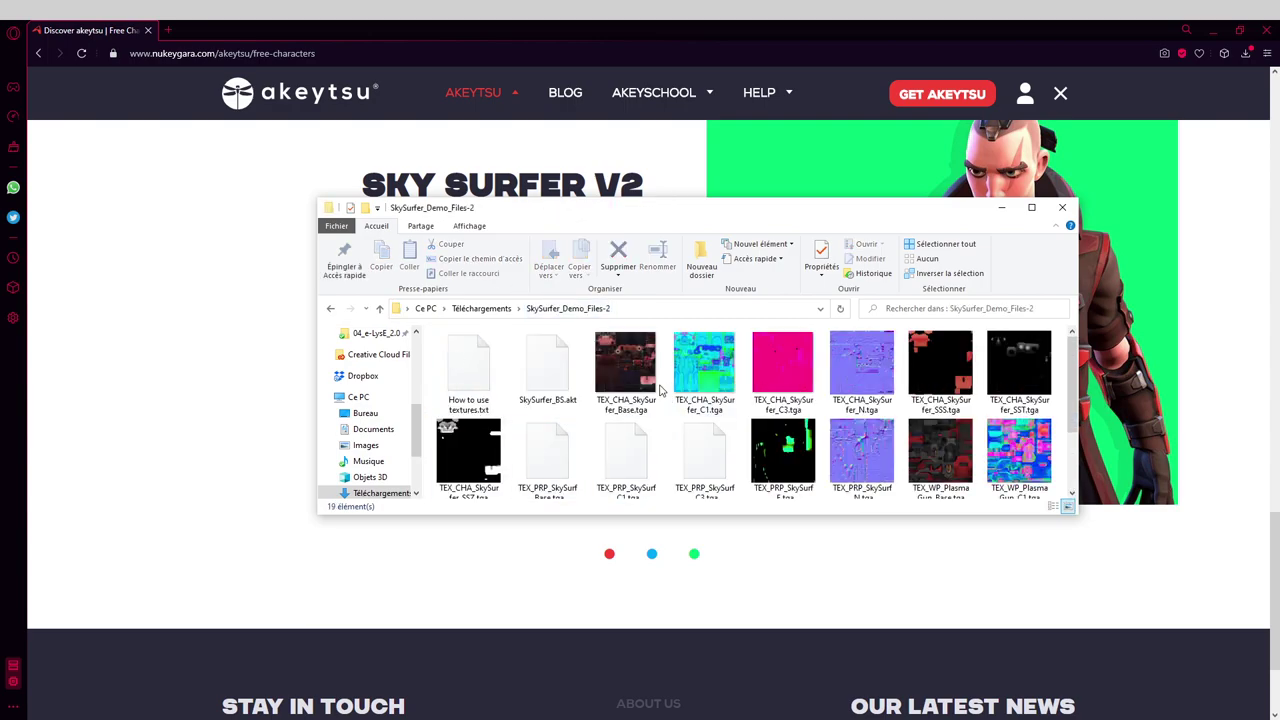
drag(783, 518, 806, 632)
drag(770, 216, 743, 136)
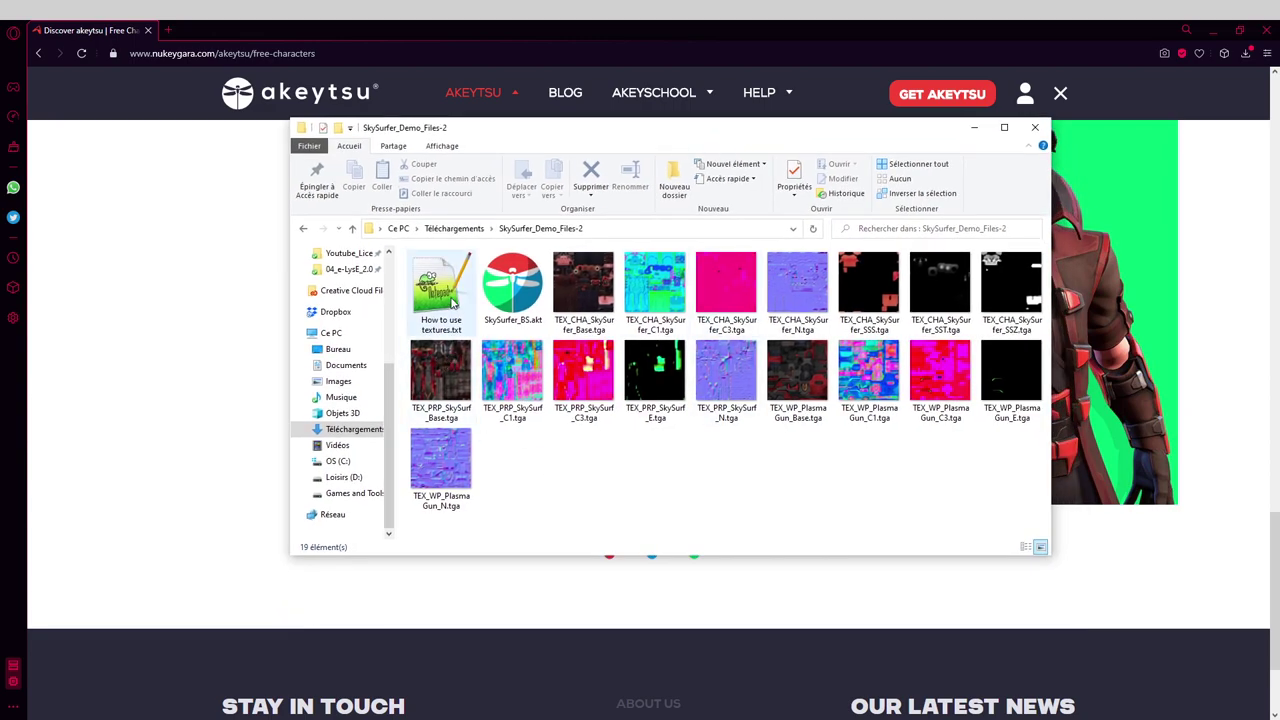
Step: Read the texture usage notes in "How to use textures.txt" line by line, covering the Base, C1, C2, C3 and N maps
click(512, 290)
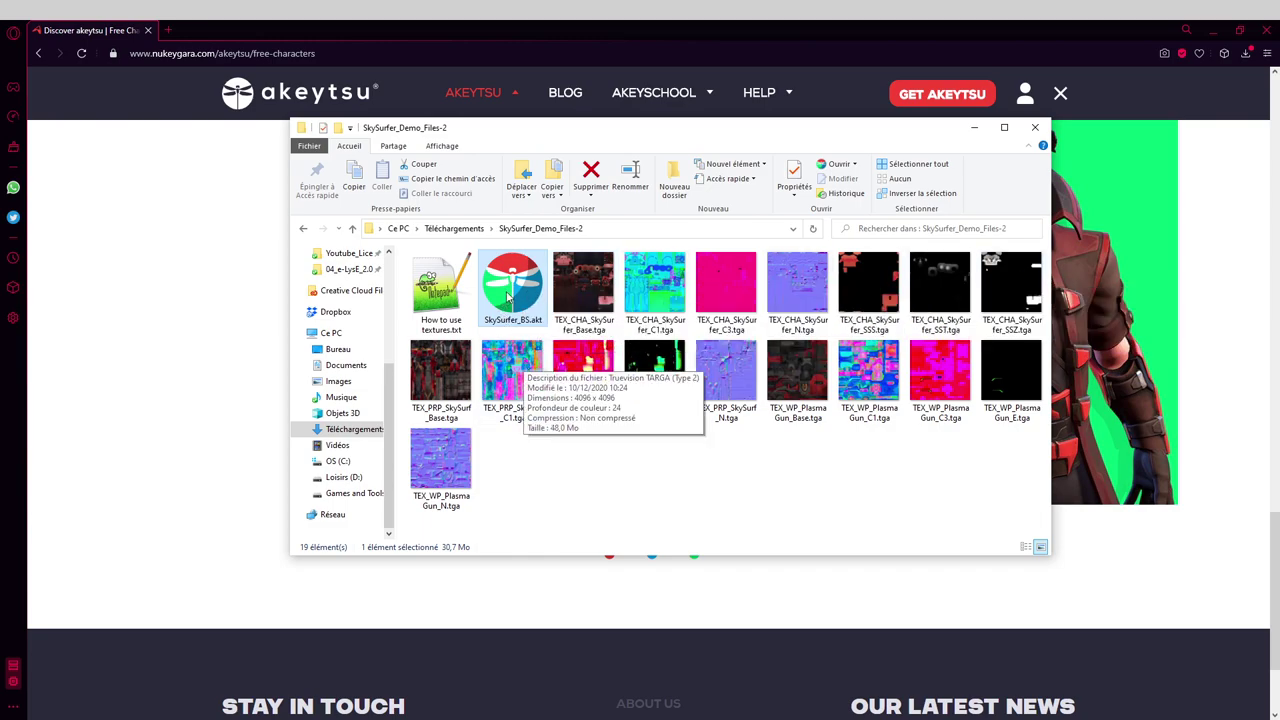
click(440, 291)
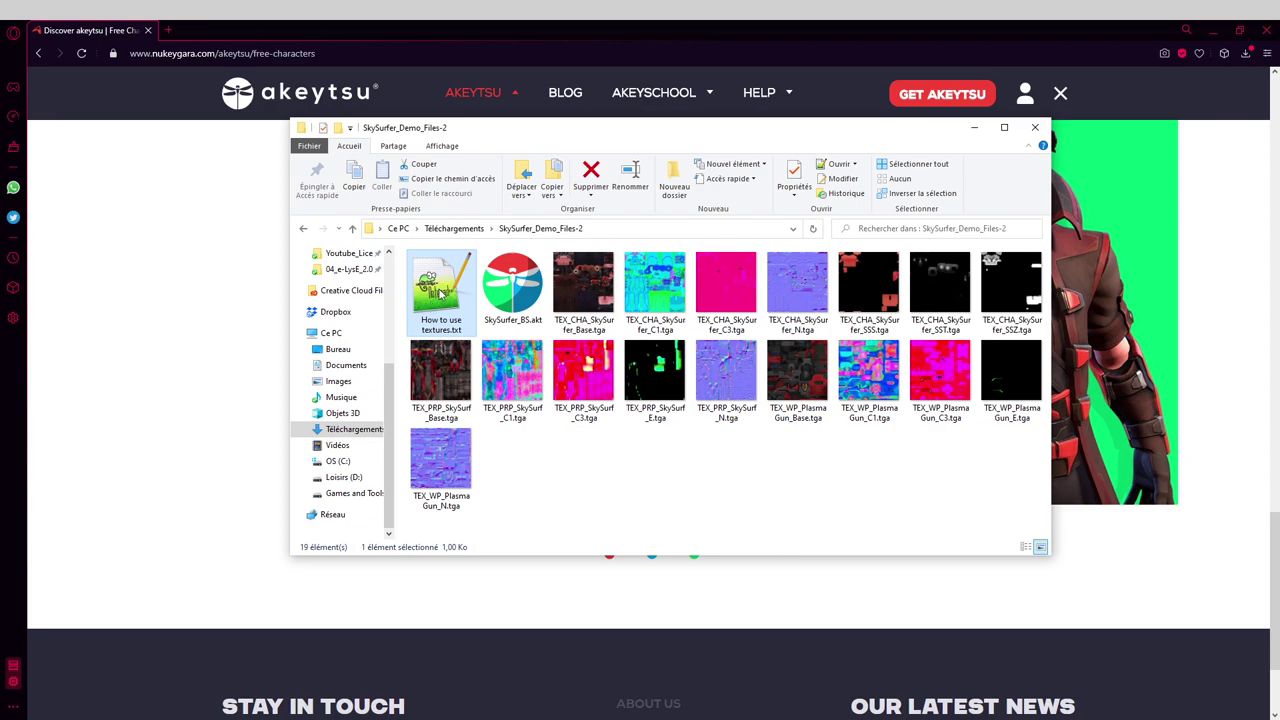
double_click(440, 291)
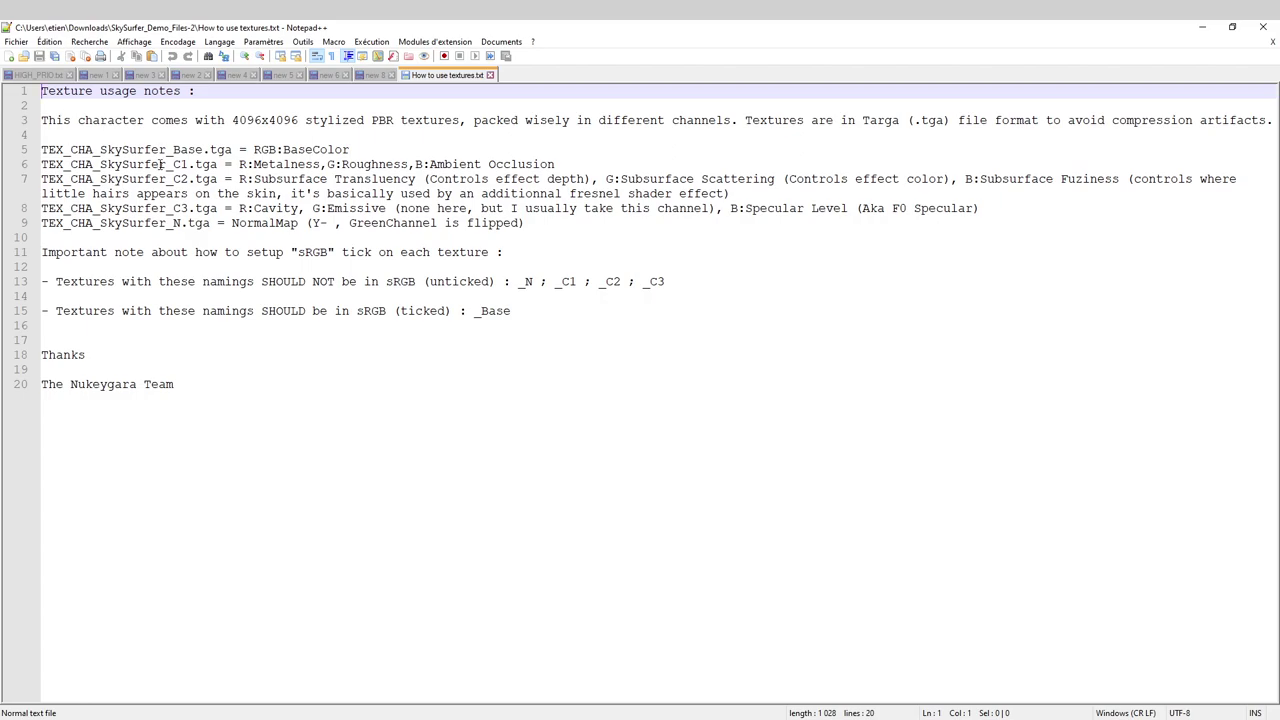
click(162, 148)
click(180, 163)
click(203, 179)
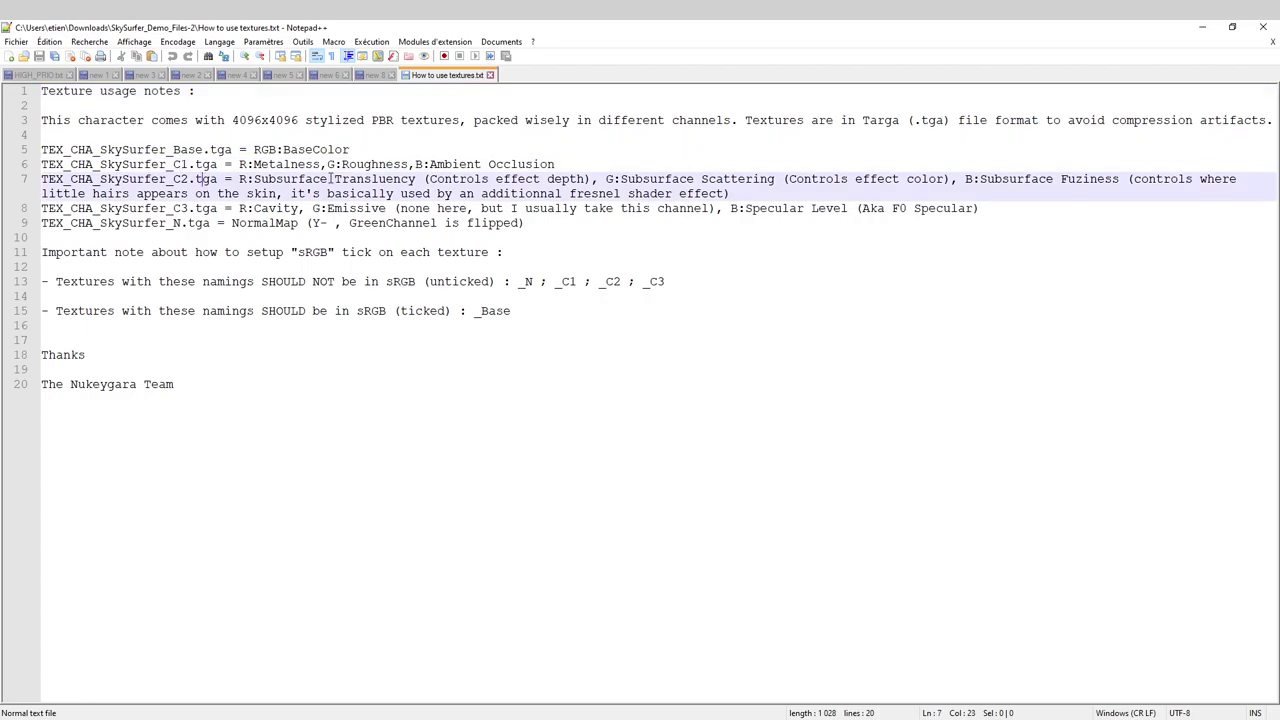
click(328, 196)
click(328, 208)
click(328, 224)
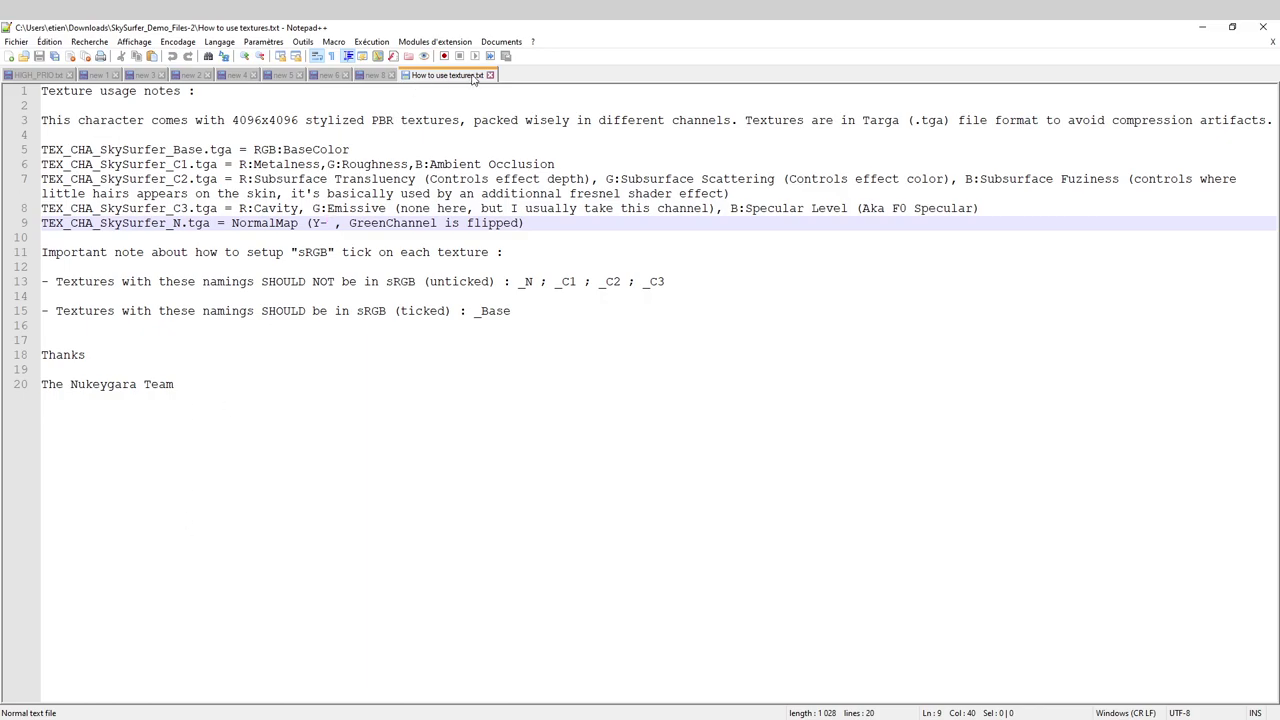
click(1208, 36)
Step: Examine the character's texture files in the folder, from the Base, C1 and C3 maps to the SSZ map
click(597, 302)
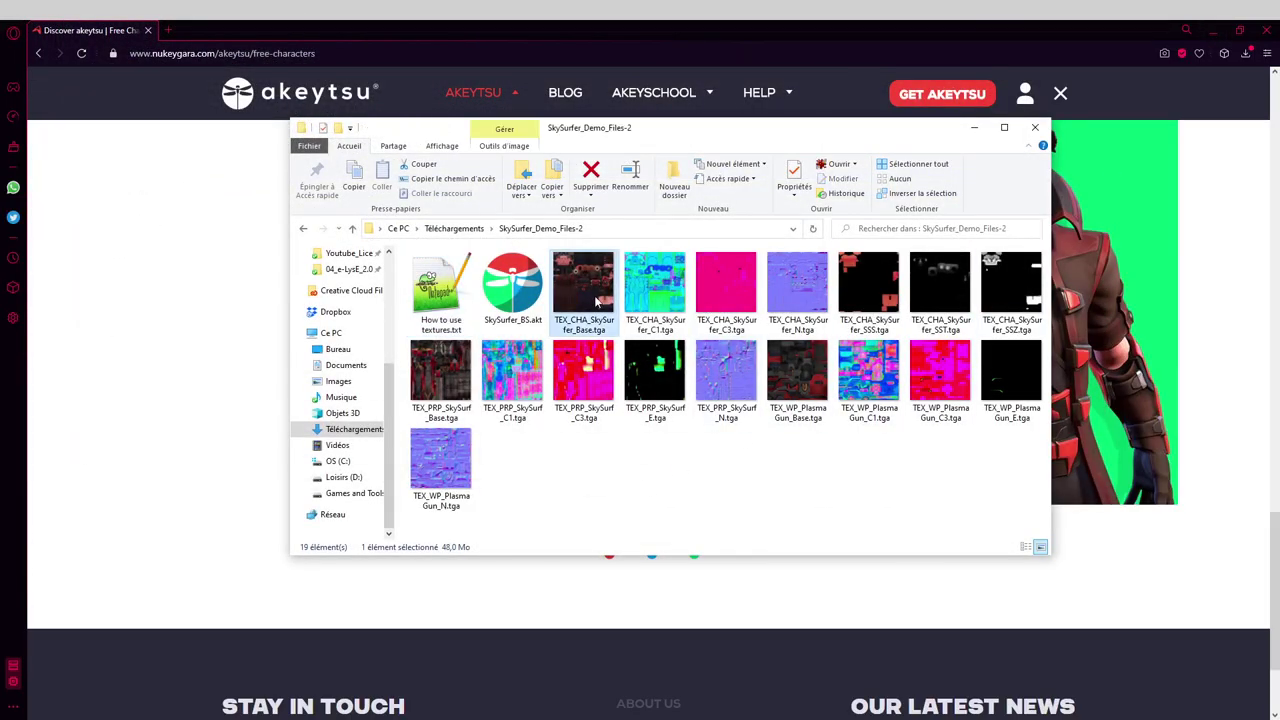
click(639, 299)
click(737, 293)
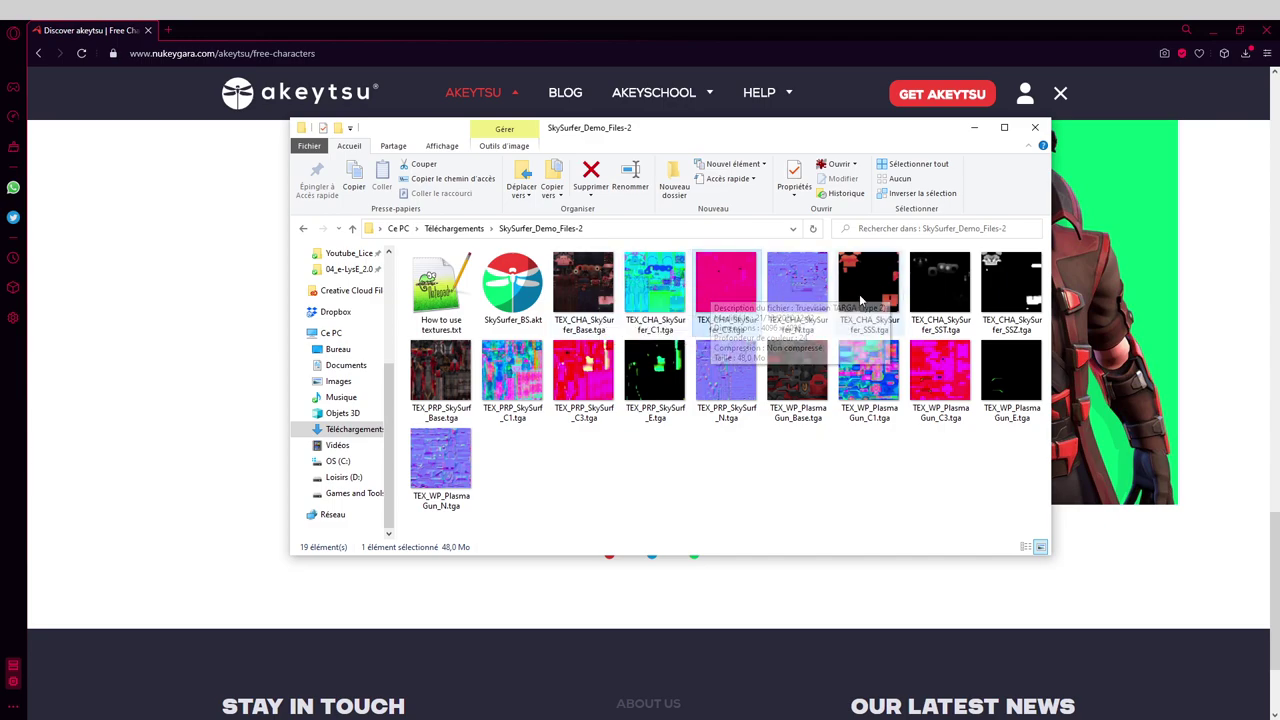
click(1010, 285)
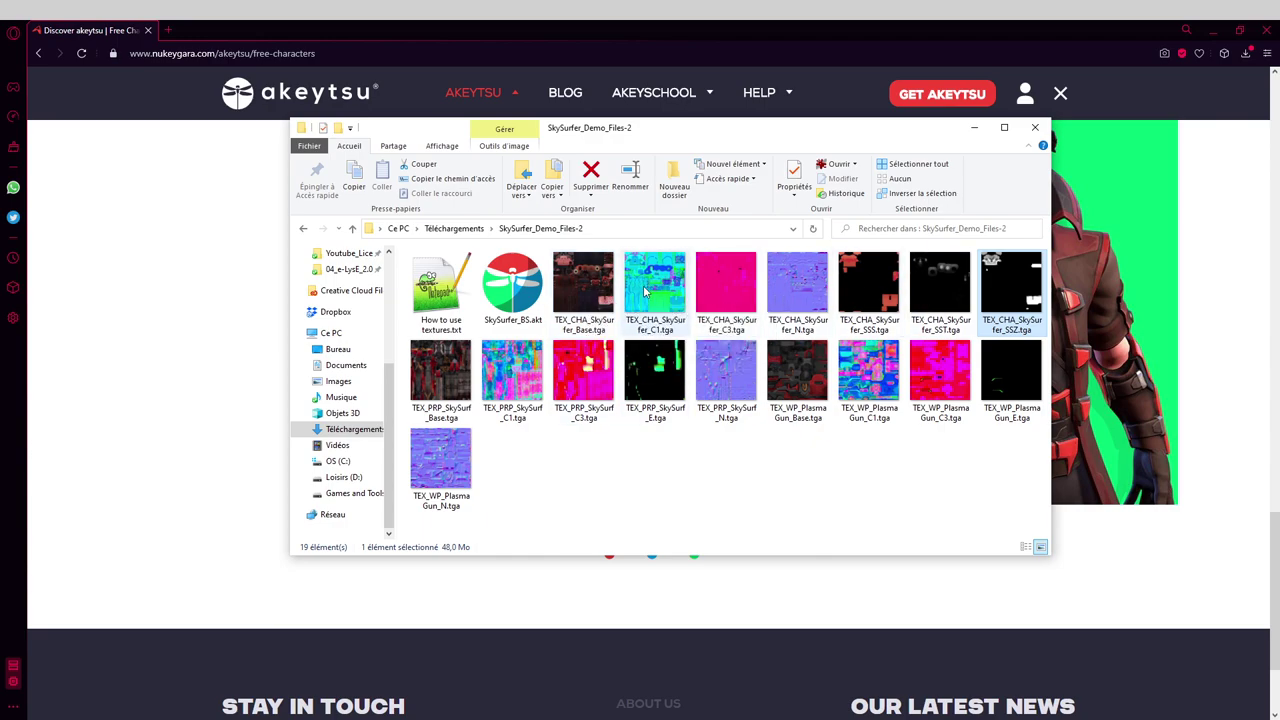
mouse_move(650, 310)
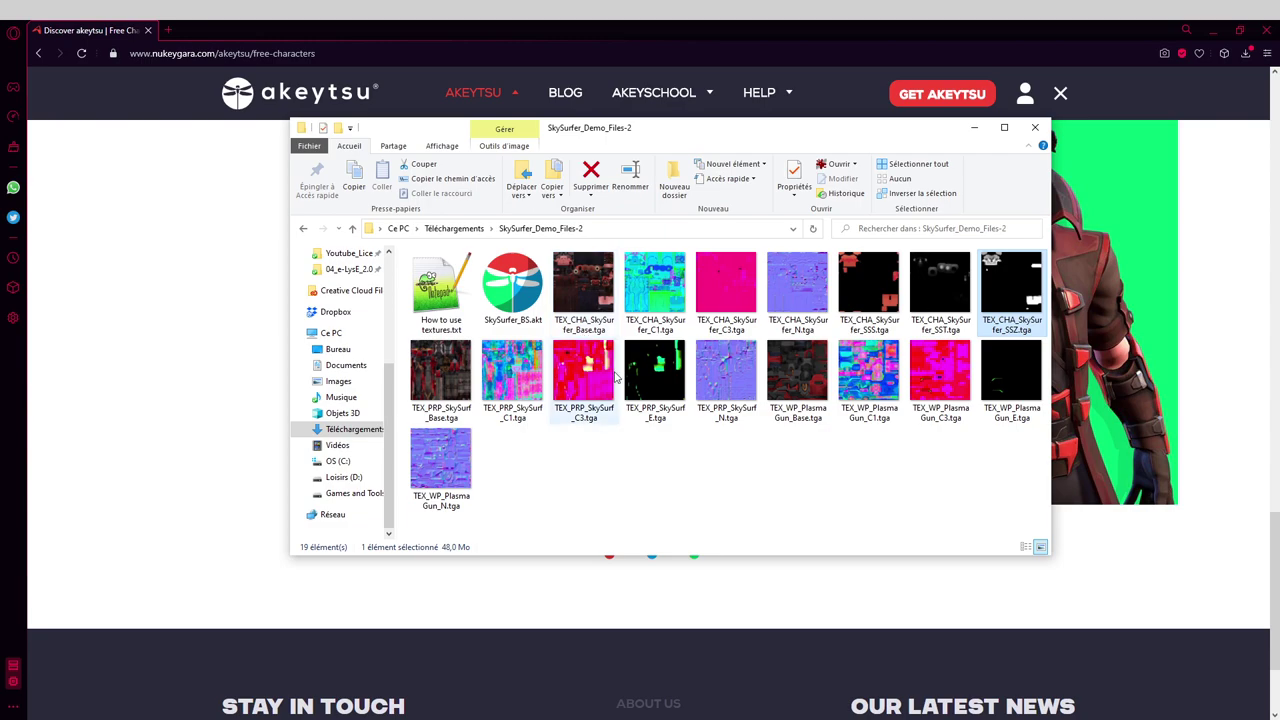
Step: Switch to akeytsu and open the SkySurfer_BS.akt scene from the recent scenes
click(643, 469)
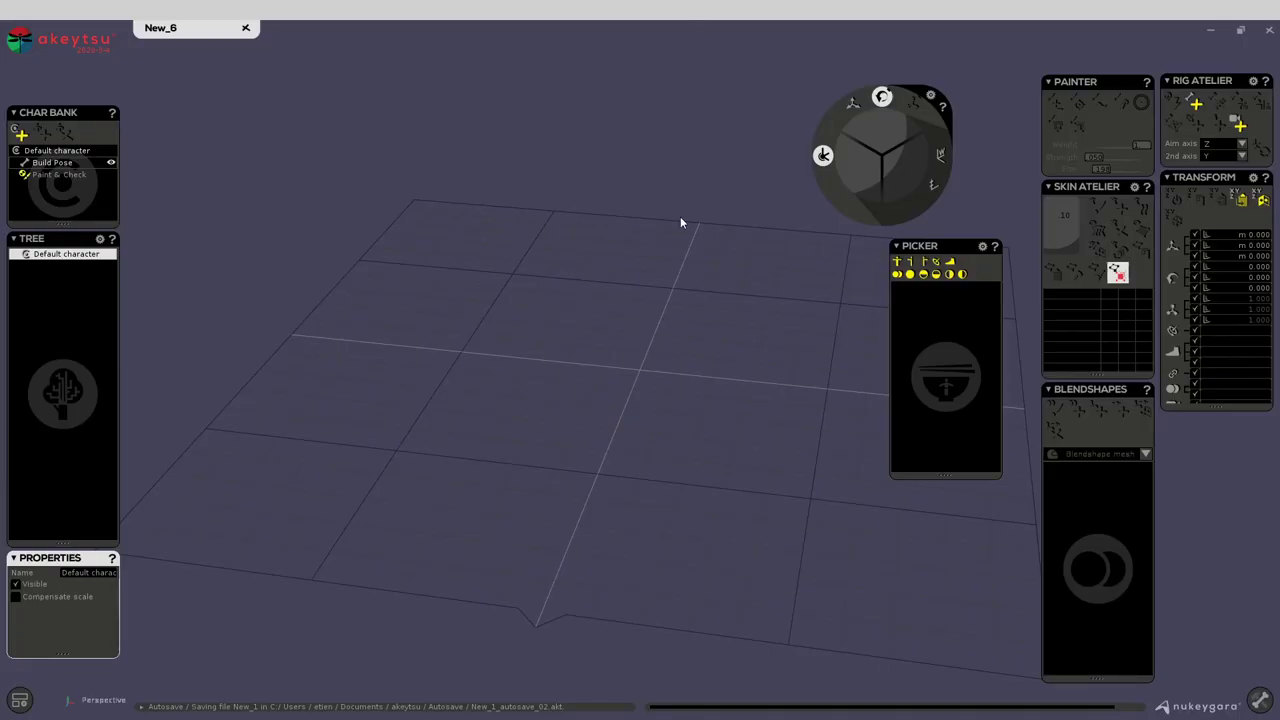
click(24, 46)
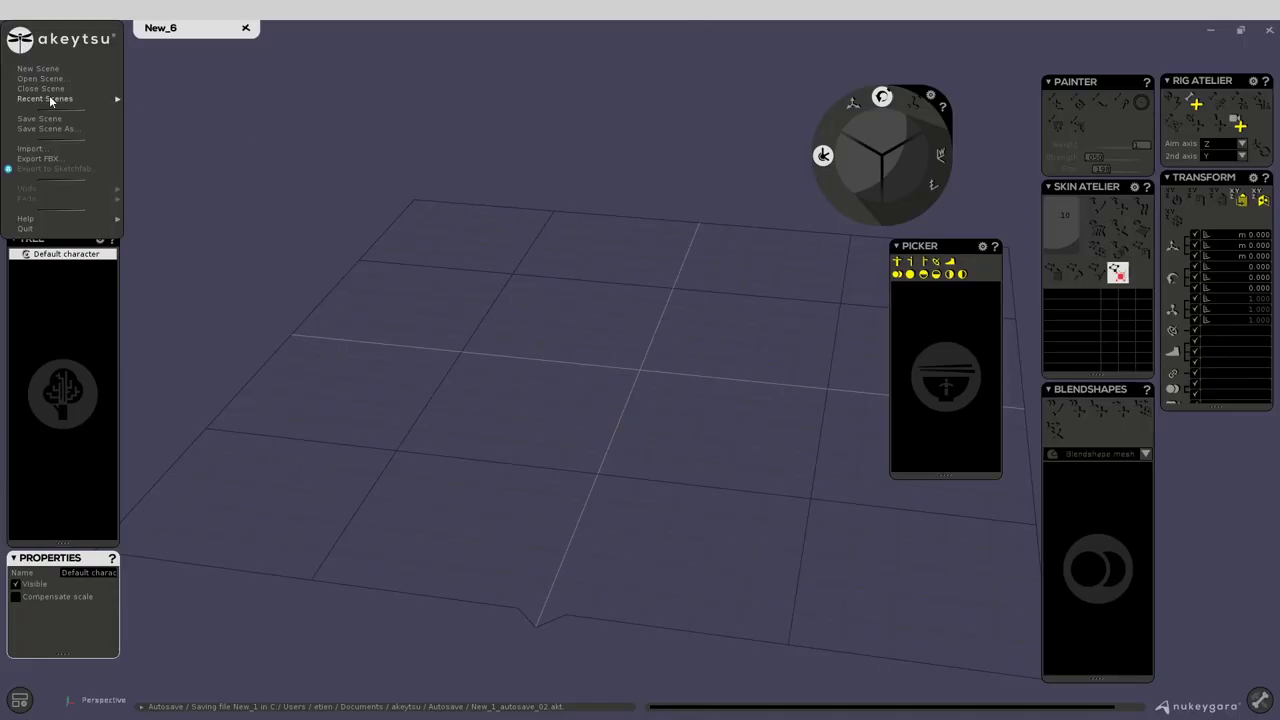
mouse_move(50, 101)
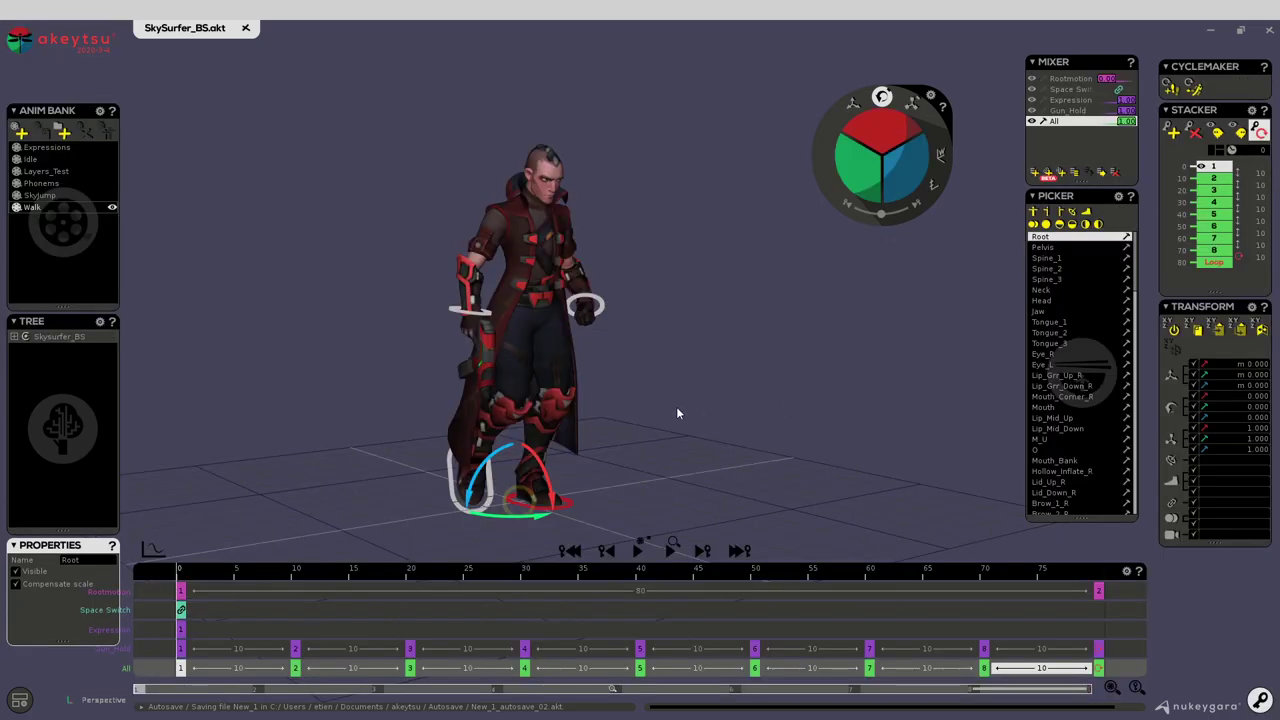
Step: Play the character's Walk animation briefly and inspect the character from several angles
middle_drag(676, 413, 790, 400)
key(space)
key(space)
middle_drag(662, 317, 580, 310)
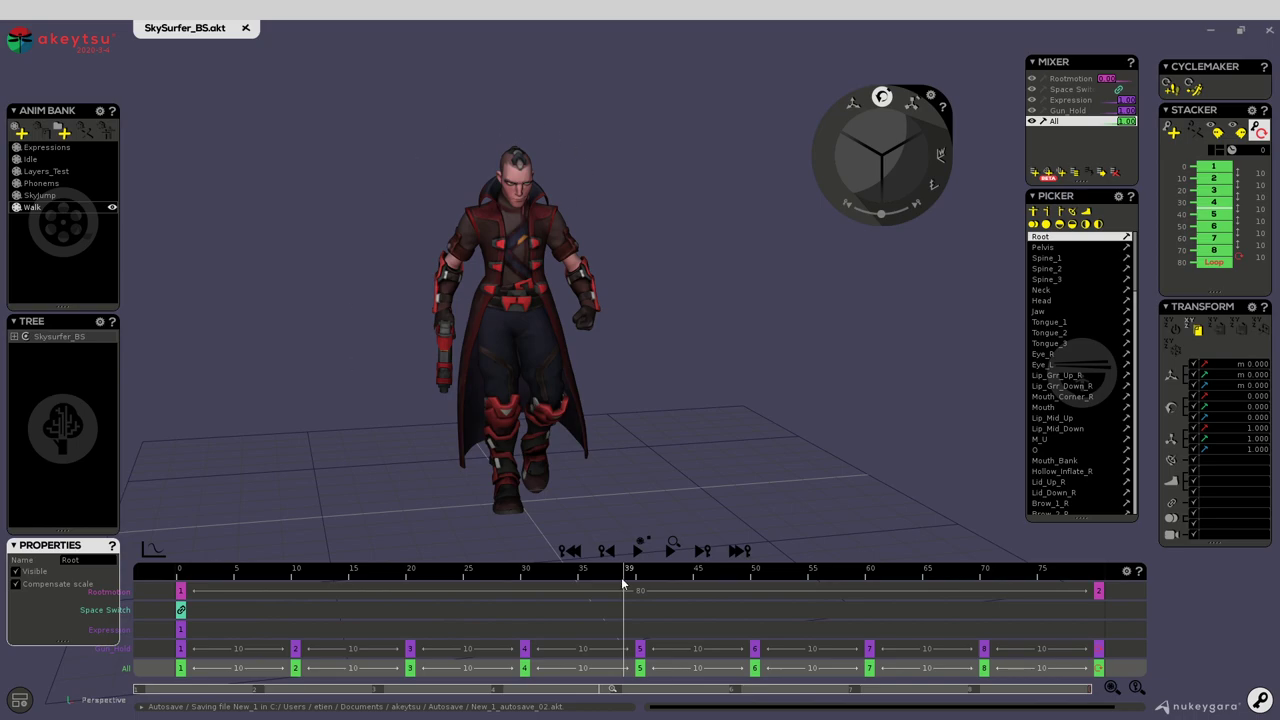
middle_drag(426, 420, 422, 373)
Step: Export the scene as SkySurfer_BS.fbx with baked animations and embedded media into the SkySurfer_Demo_Files-2 folder in Downloads
key(ctrl+e)
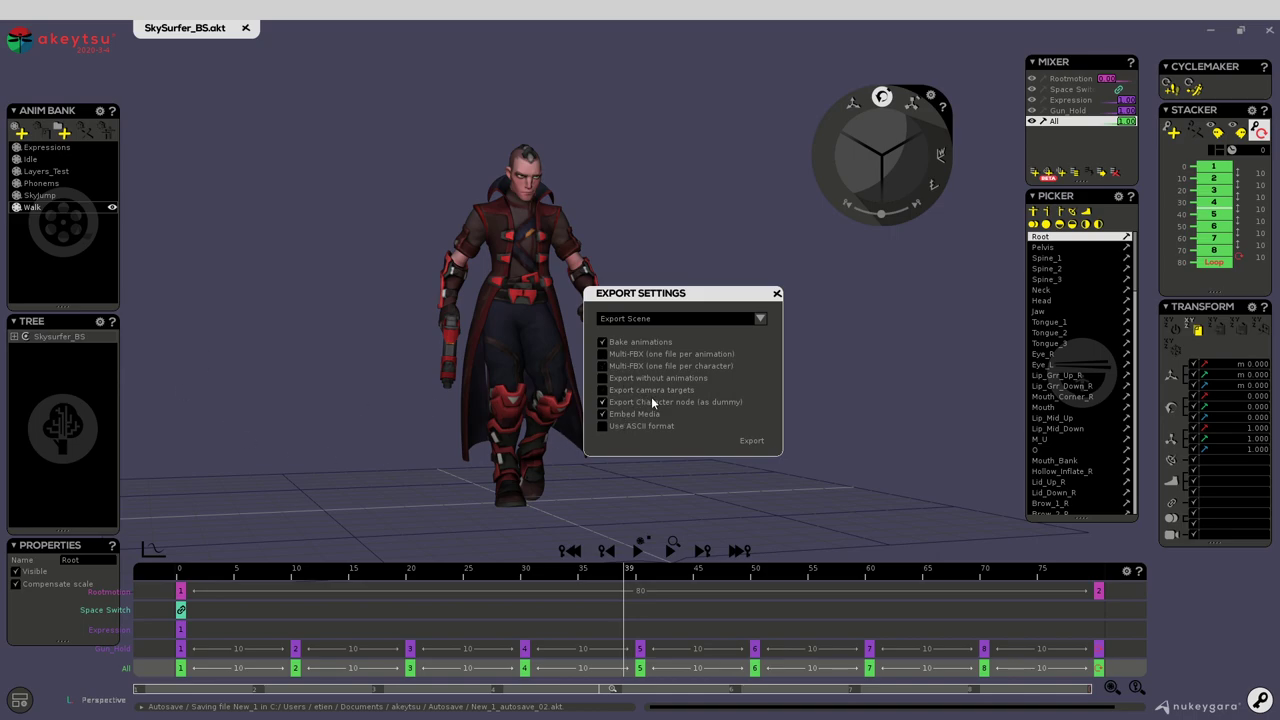
click(648, 402)
click(752, 442)
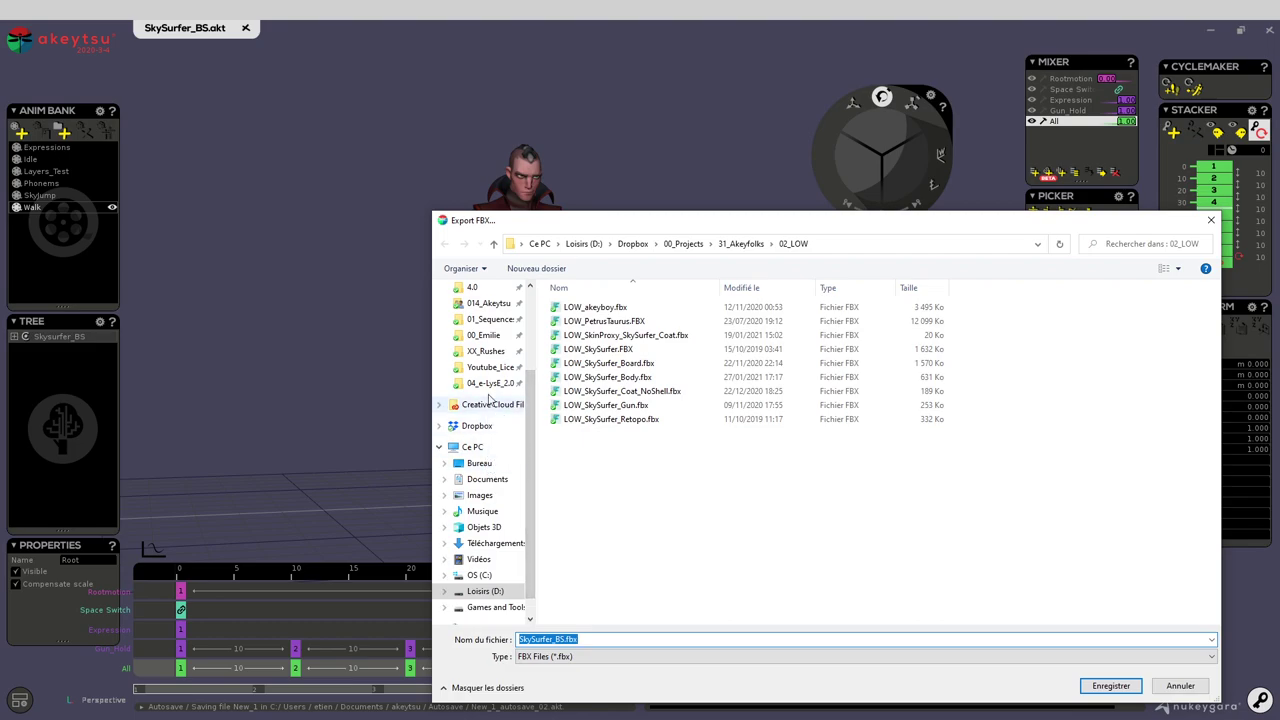
click(495, 543)
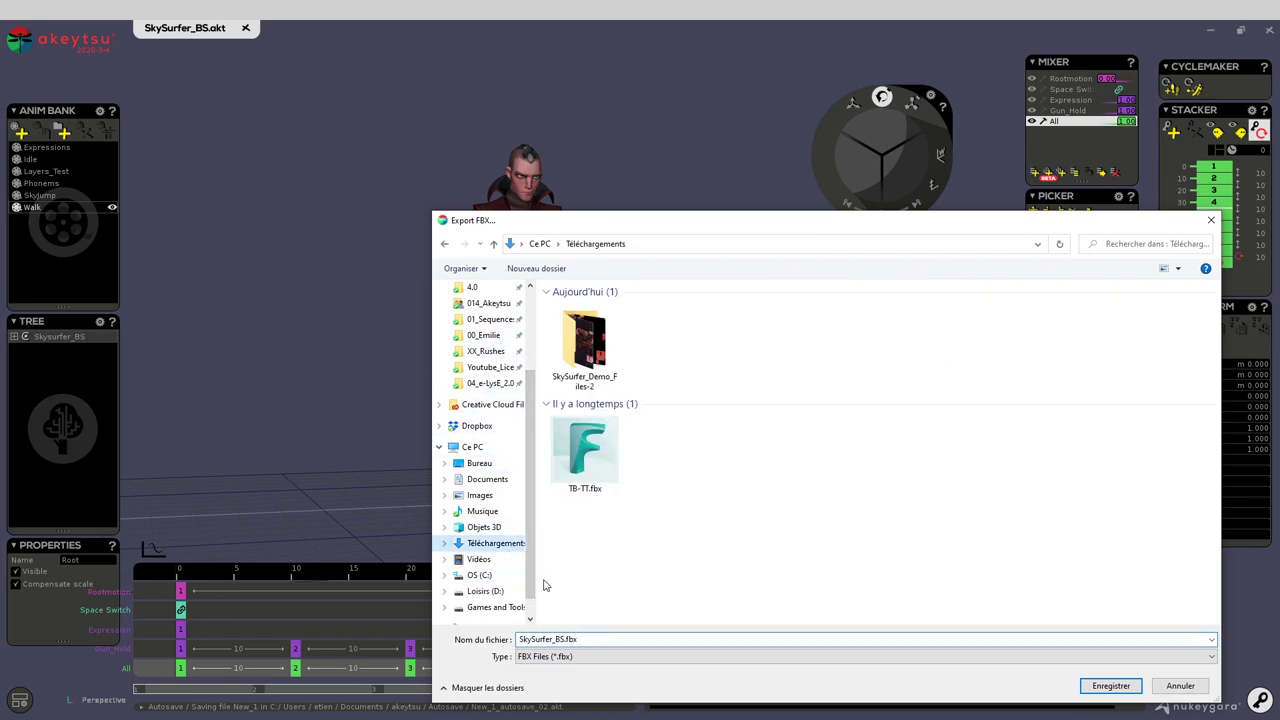
double_click(597, 357)
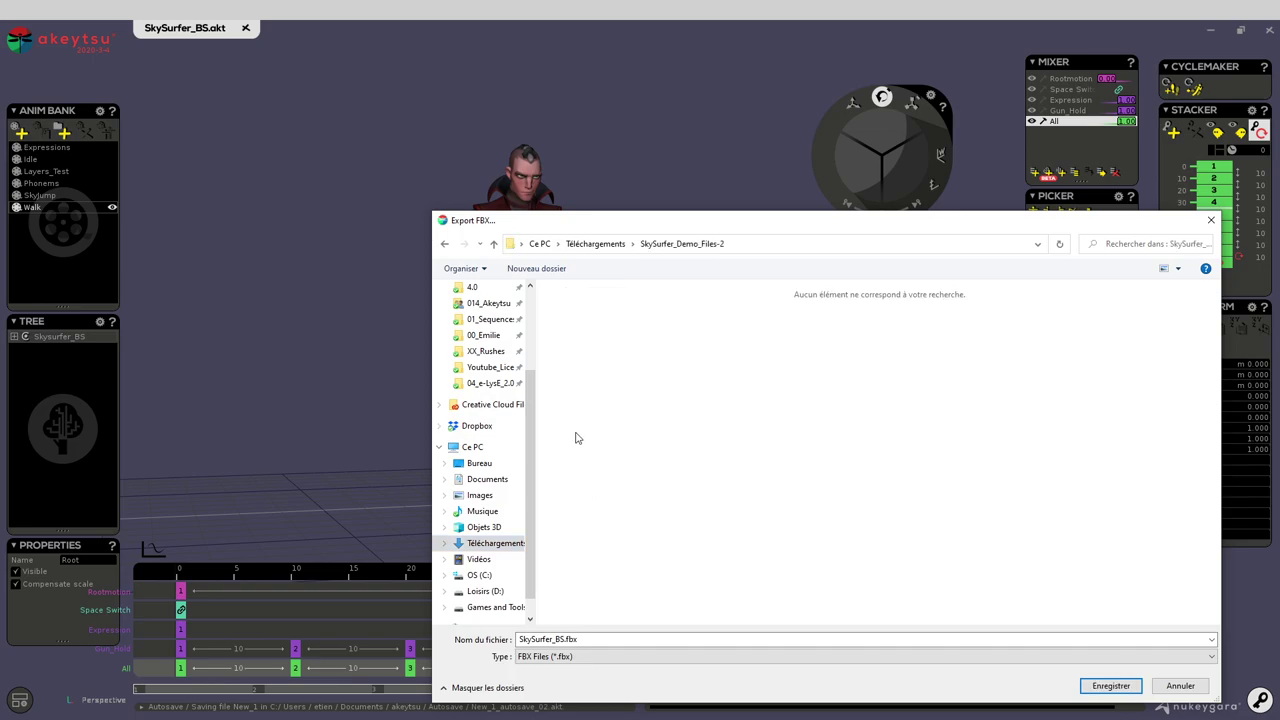
click(583, 640)
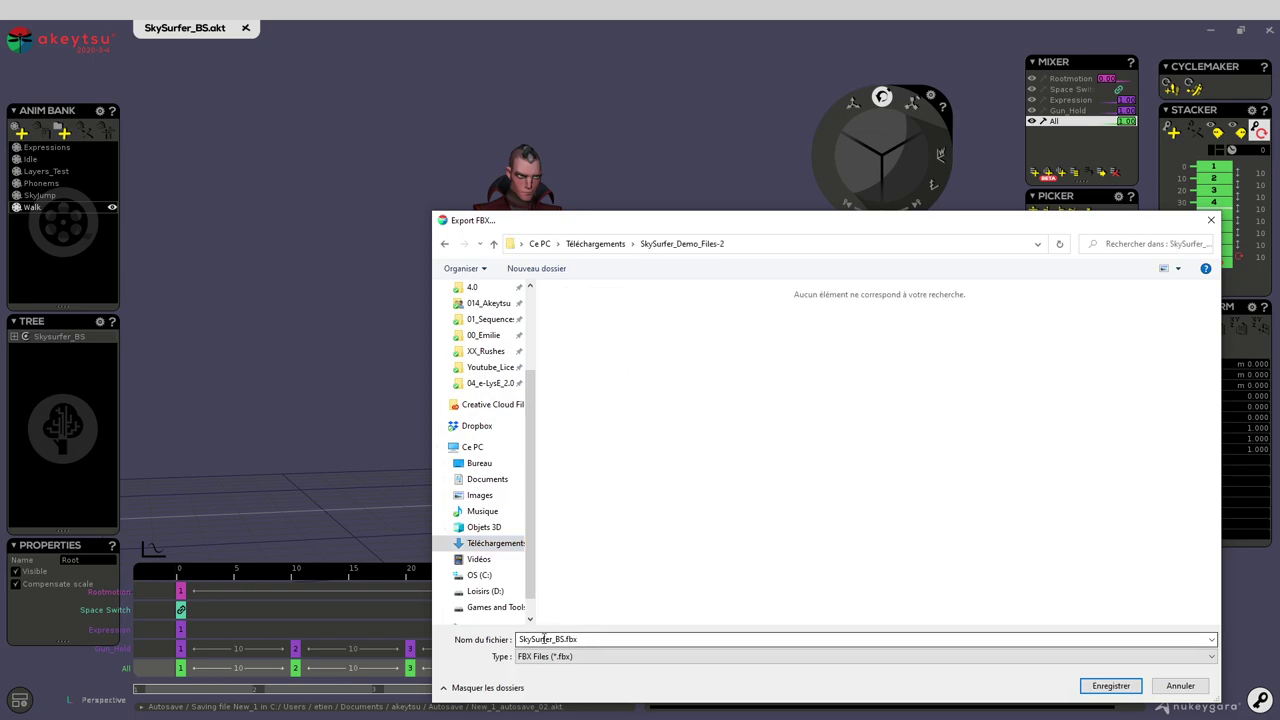
click(1110, 686)
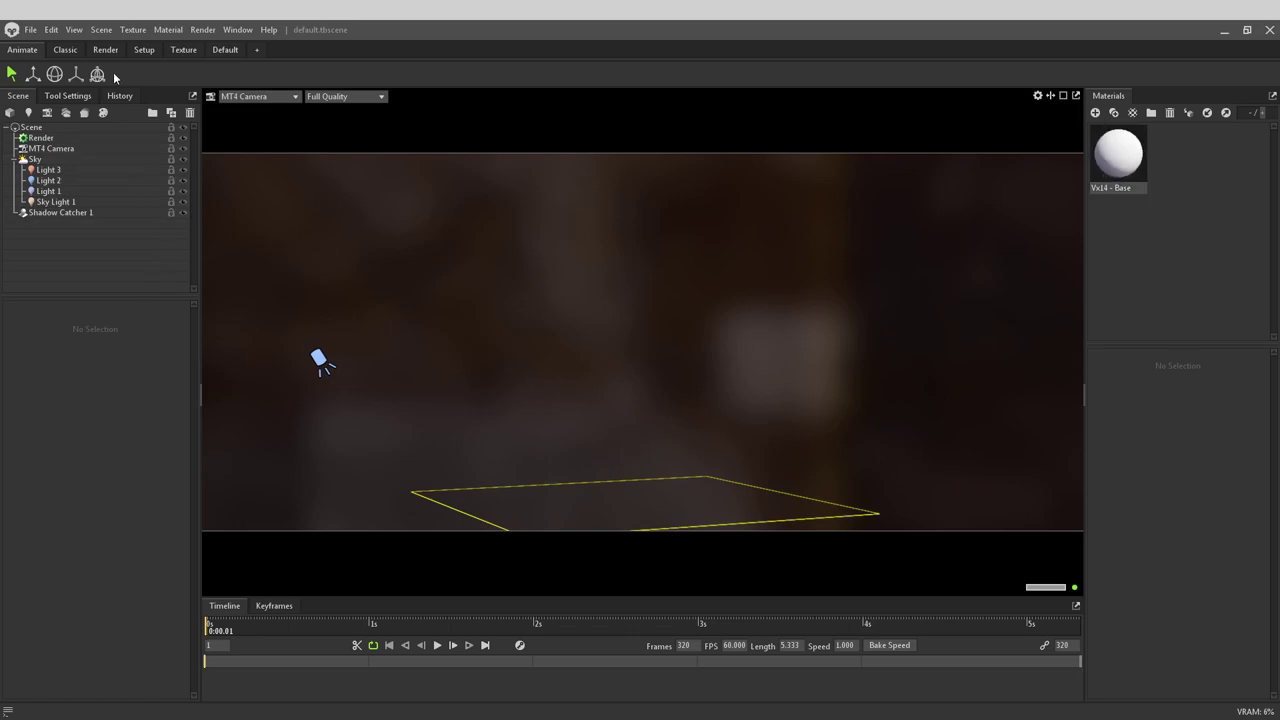
Step: Switch to Marmoset Toolbag and import the model SkySurfer_BS.fbx from the SkySurfer_Demo_Files-2 folder
click(31, 29)
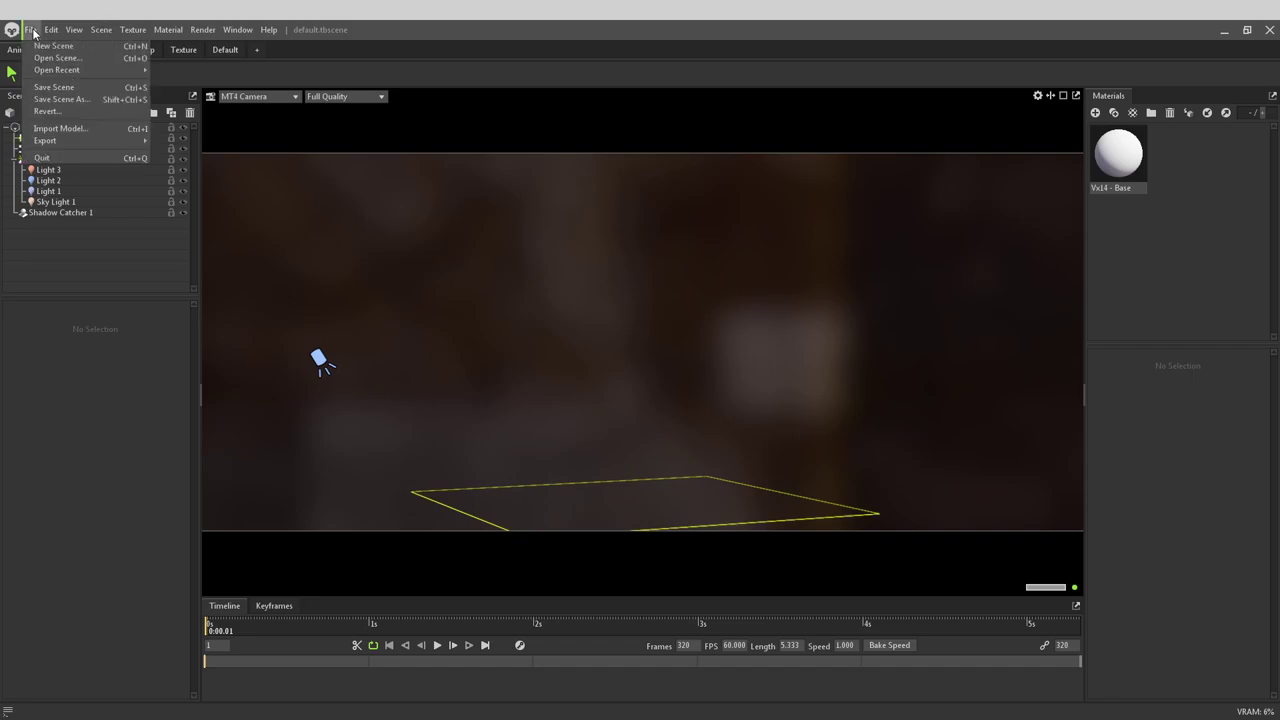
click(58, 129)
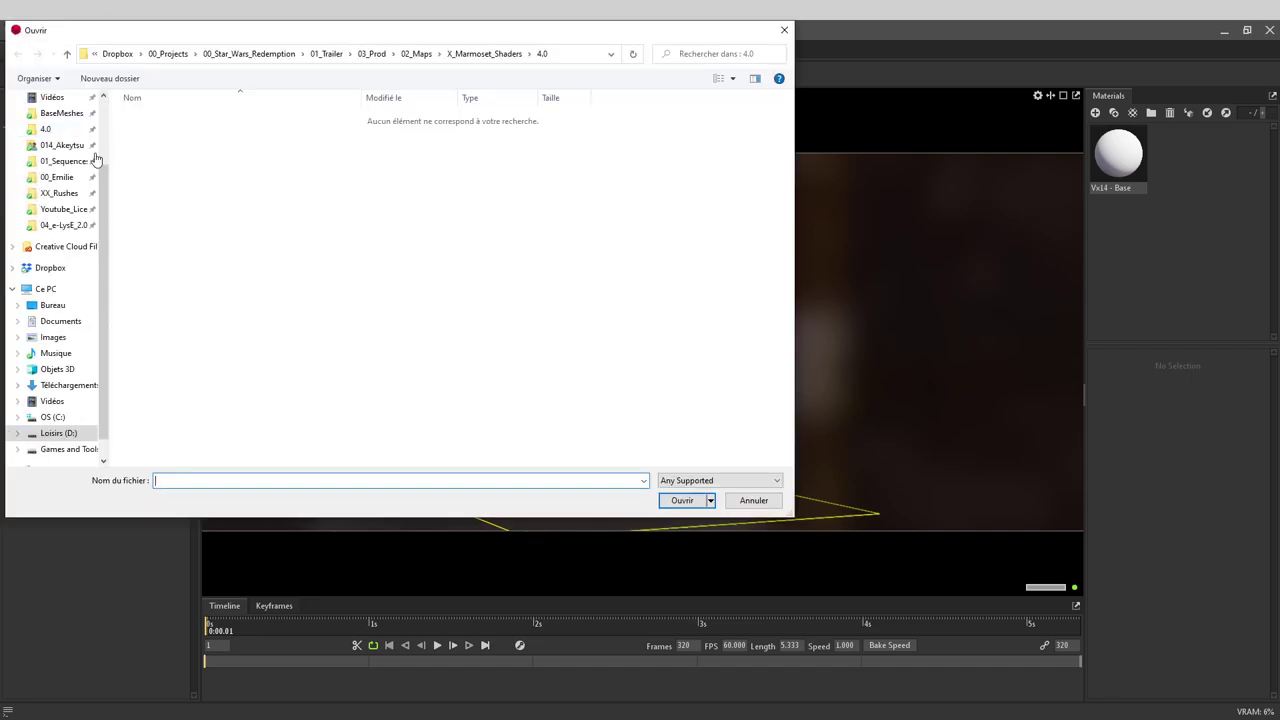
click(66, 385)
double_click(155, 152)
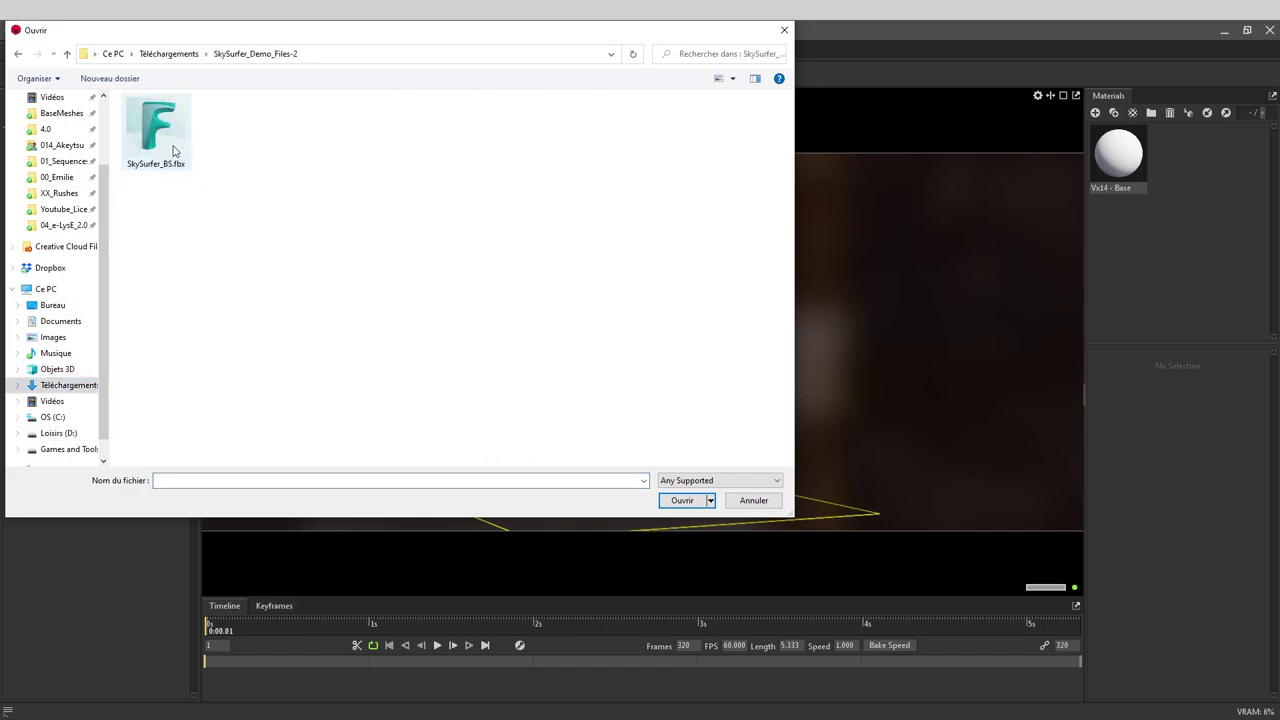
key(Down)
click(692, 504)
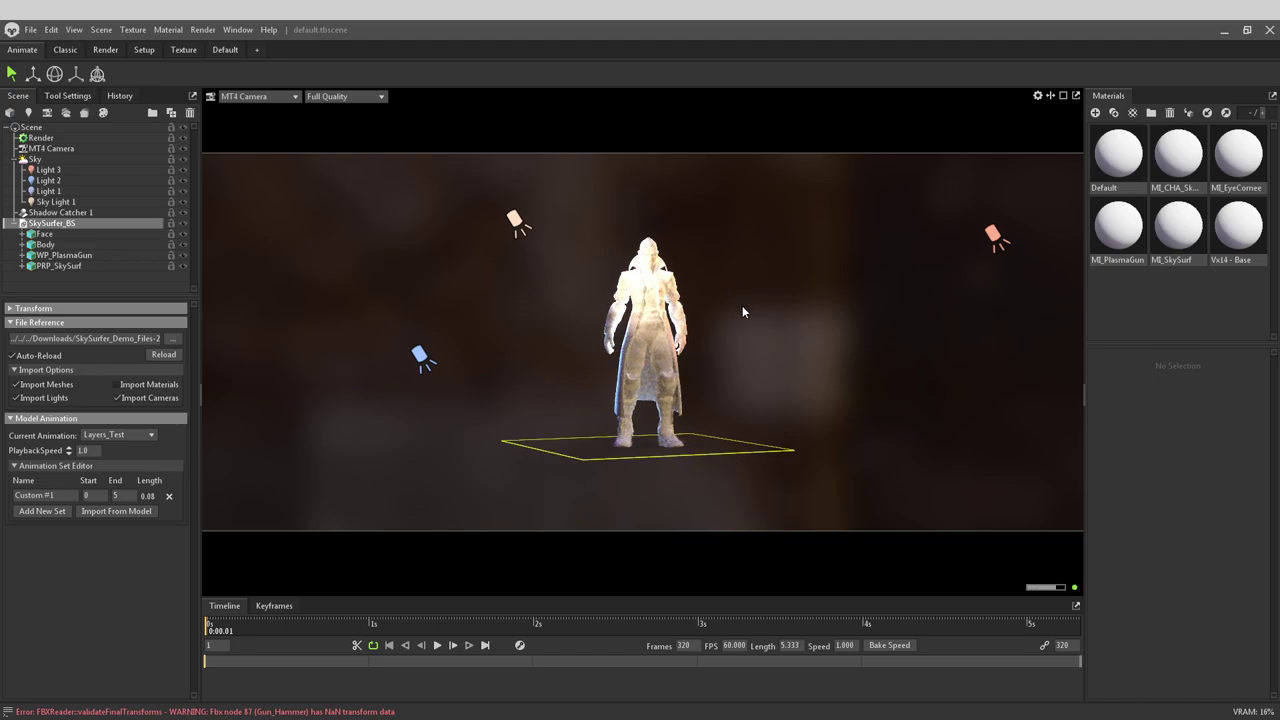
Step: Turn off the safe frame of MT4 Camera and frame the full character in the viewport
scroll(730, 286, up, 5)
drag(786, 295, 826, 325)
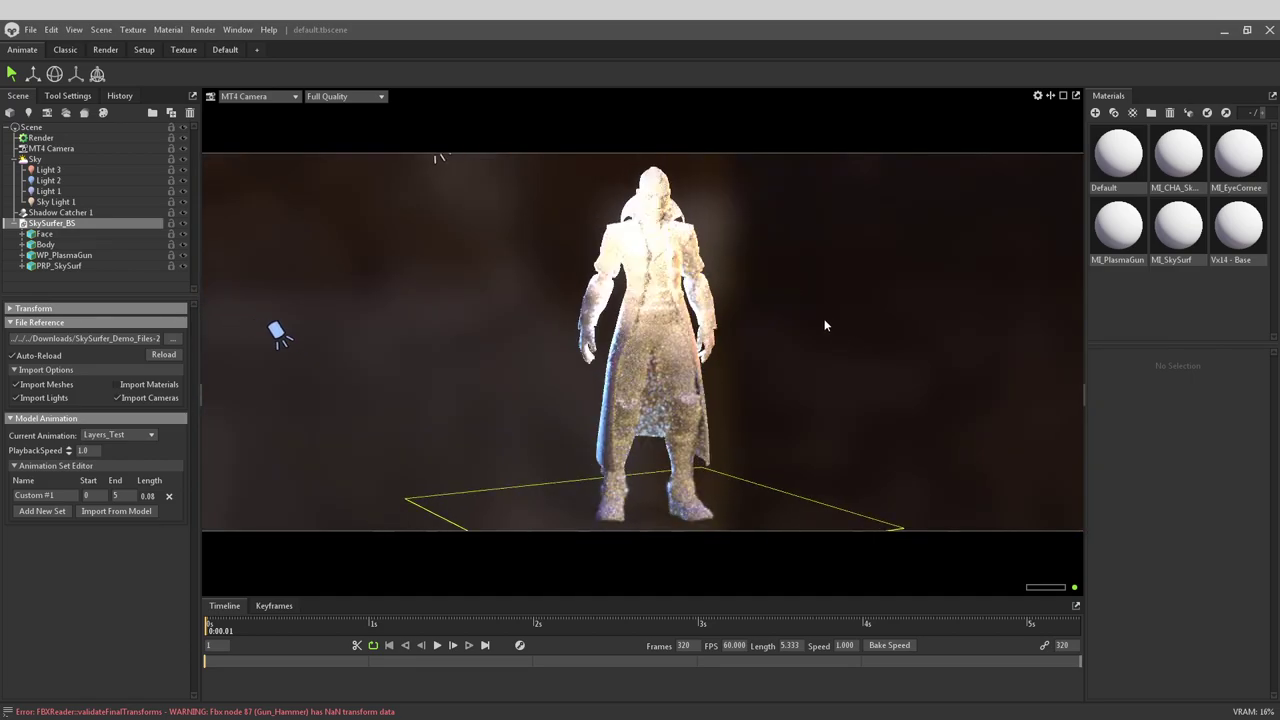
click(84, 148)
click(12, 484)
drag(771, 355, 646, 352)
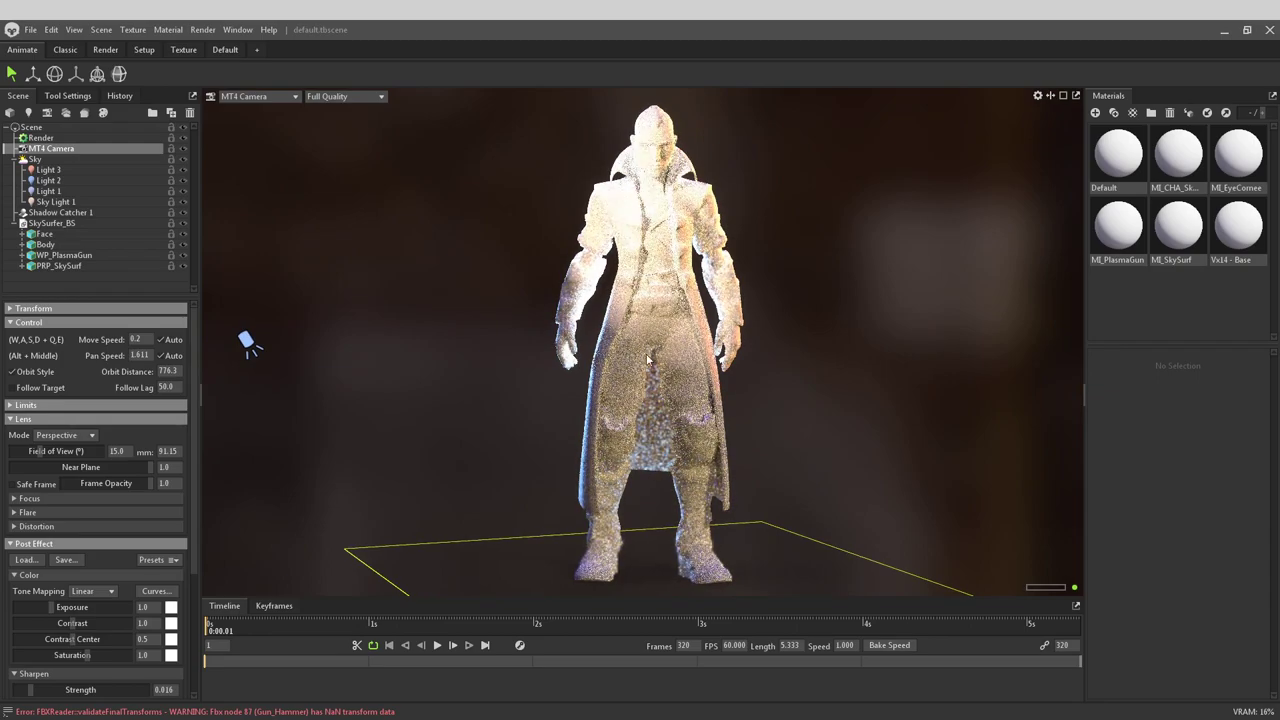
drag(489, 356, 545, 366)
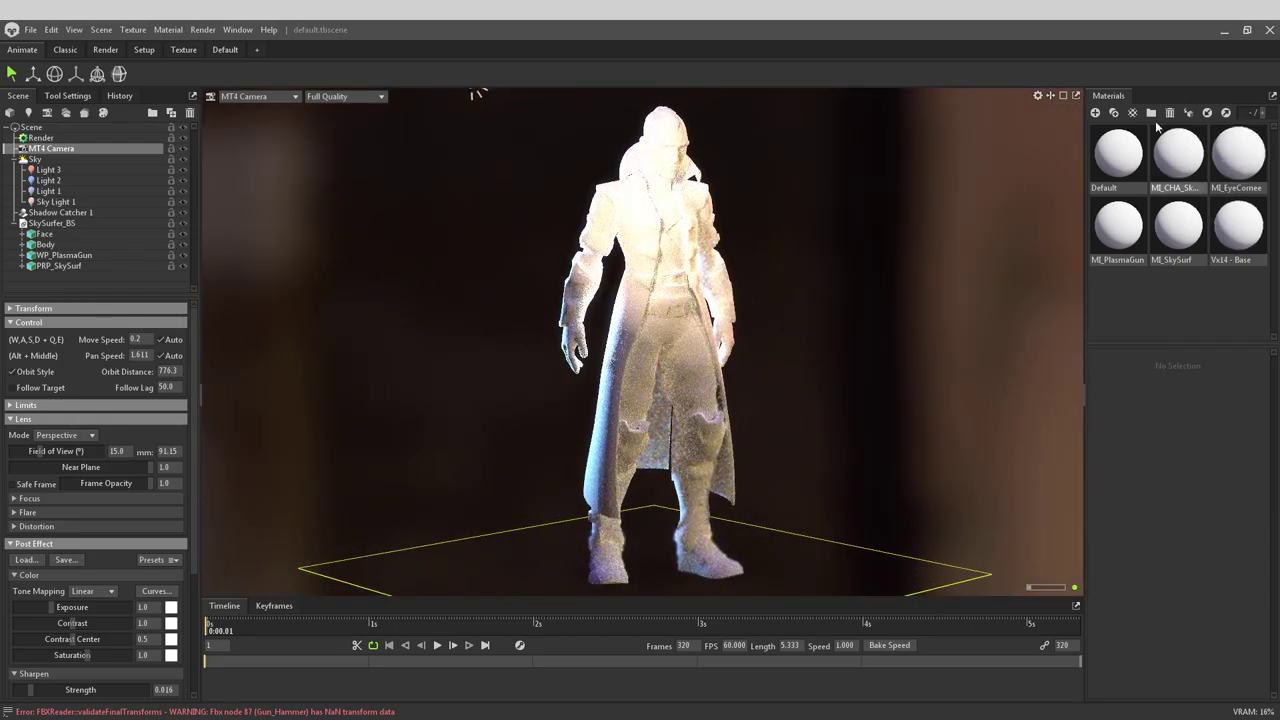
Step: Look through the imported plasma gun and sky surf materials and select the character's MI_CHA_SkySurfer material for editing
click(1118, 228)
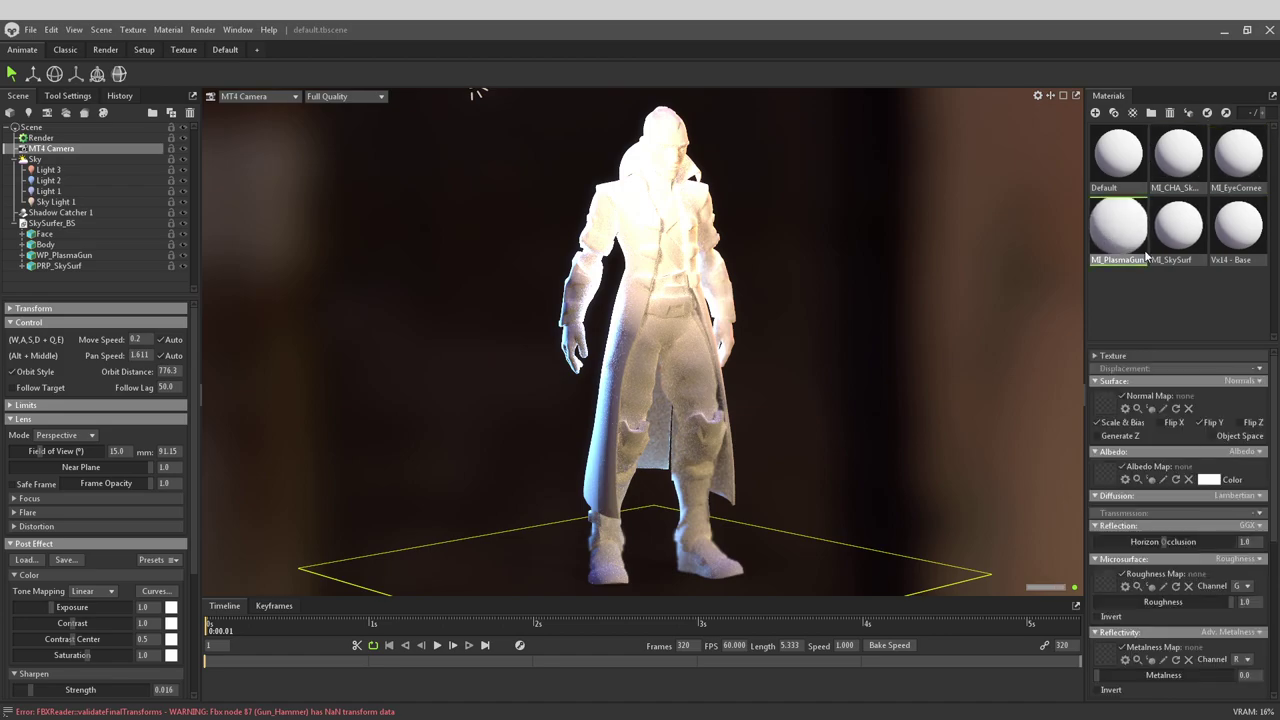
click(1175, 241)
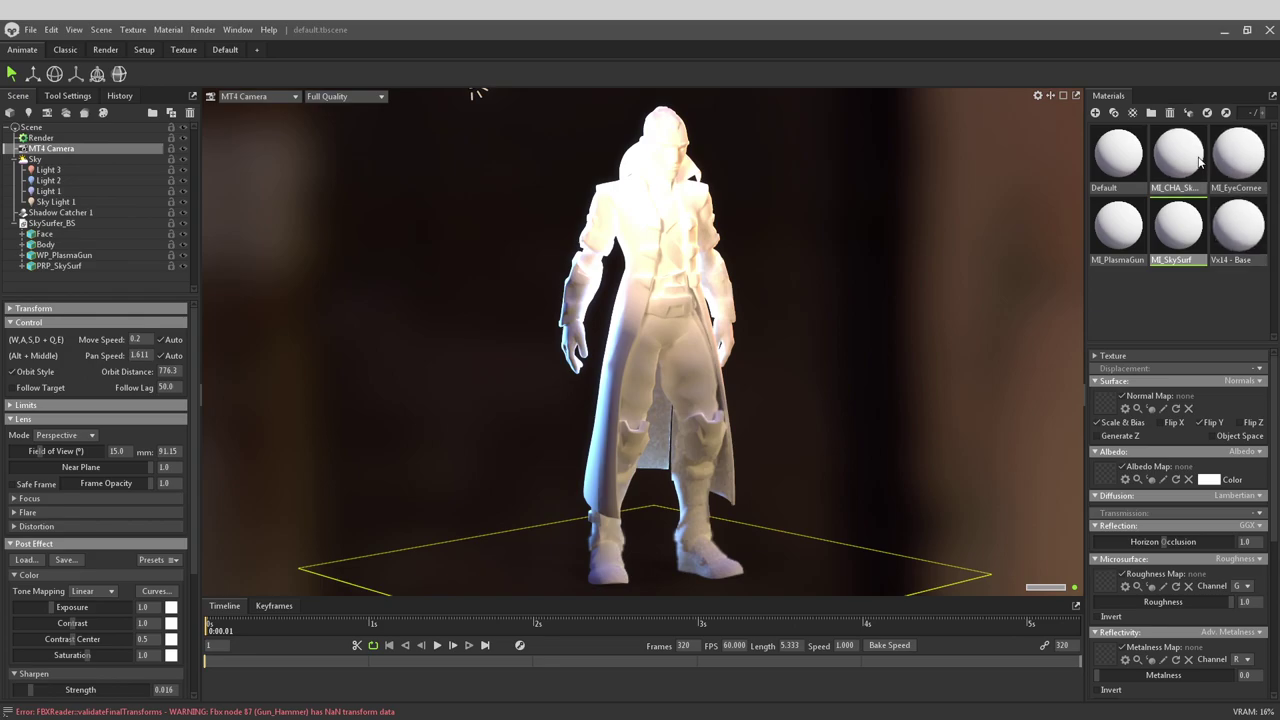
click(1162, 162)
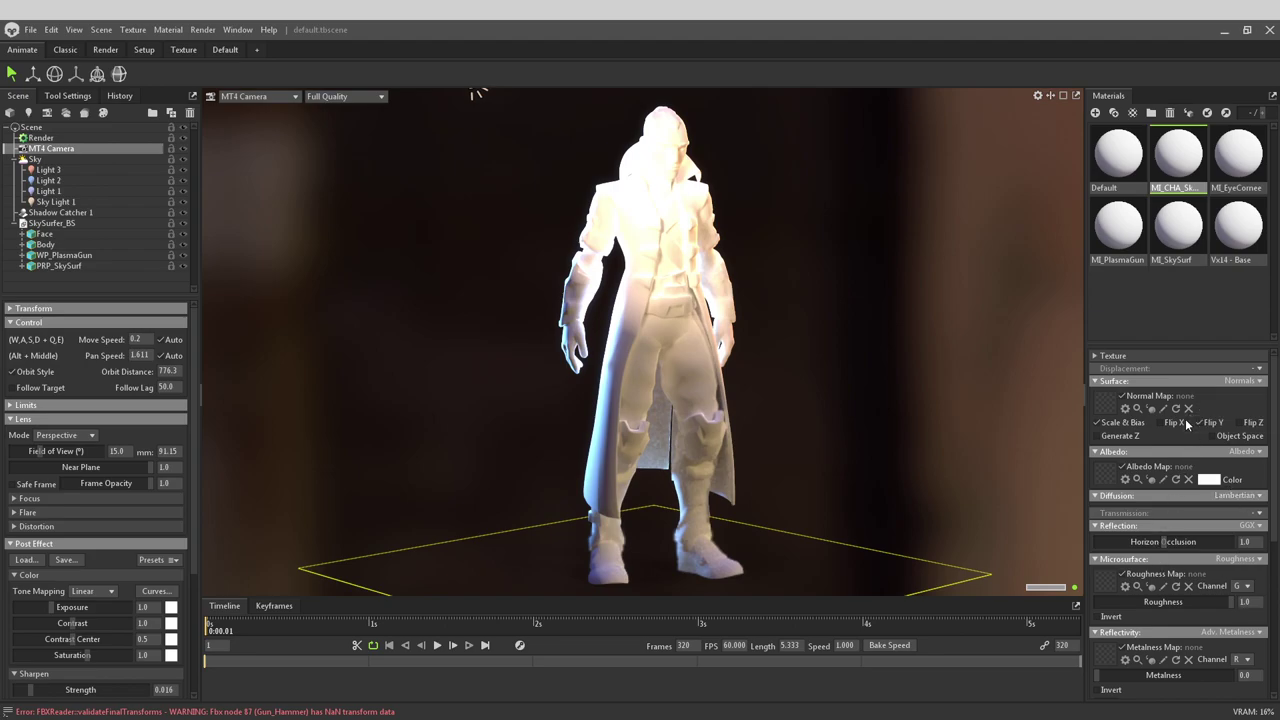
Step: Look up the template options for setting or clearing a default scene and material
click(160, 33)
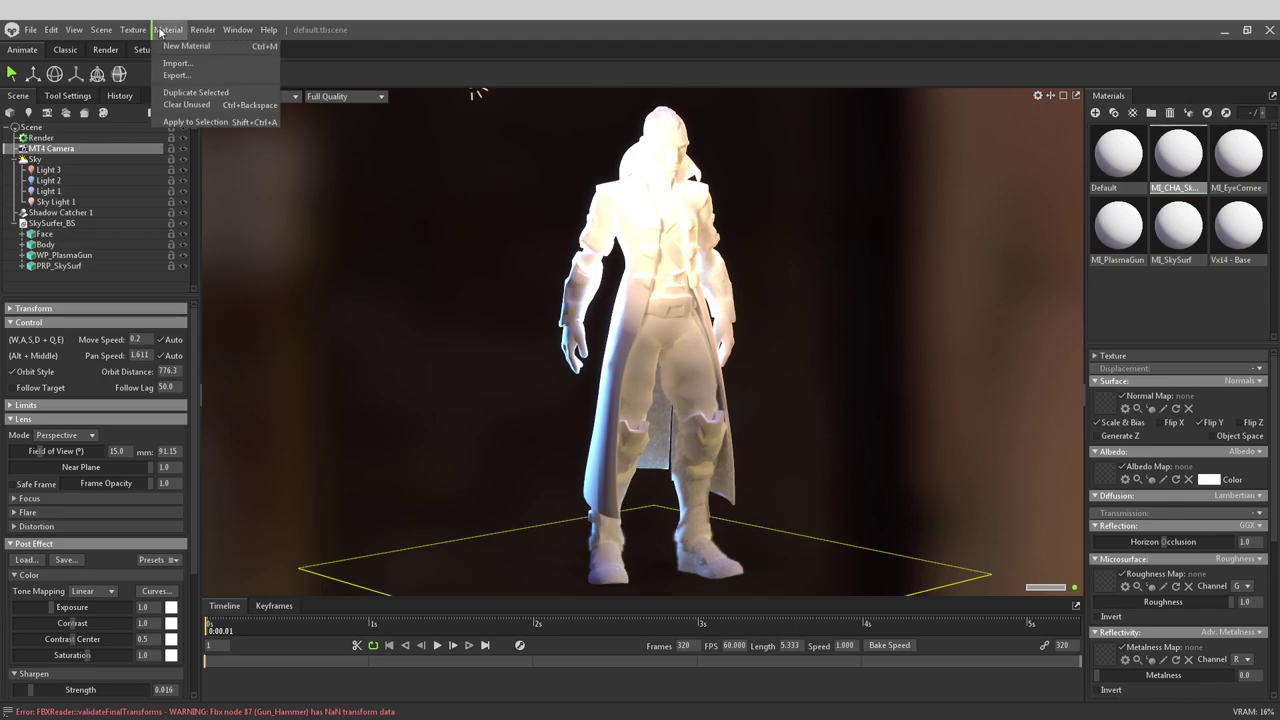
mouse_move(70, 35)
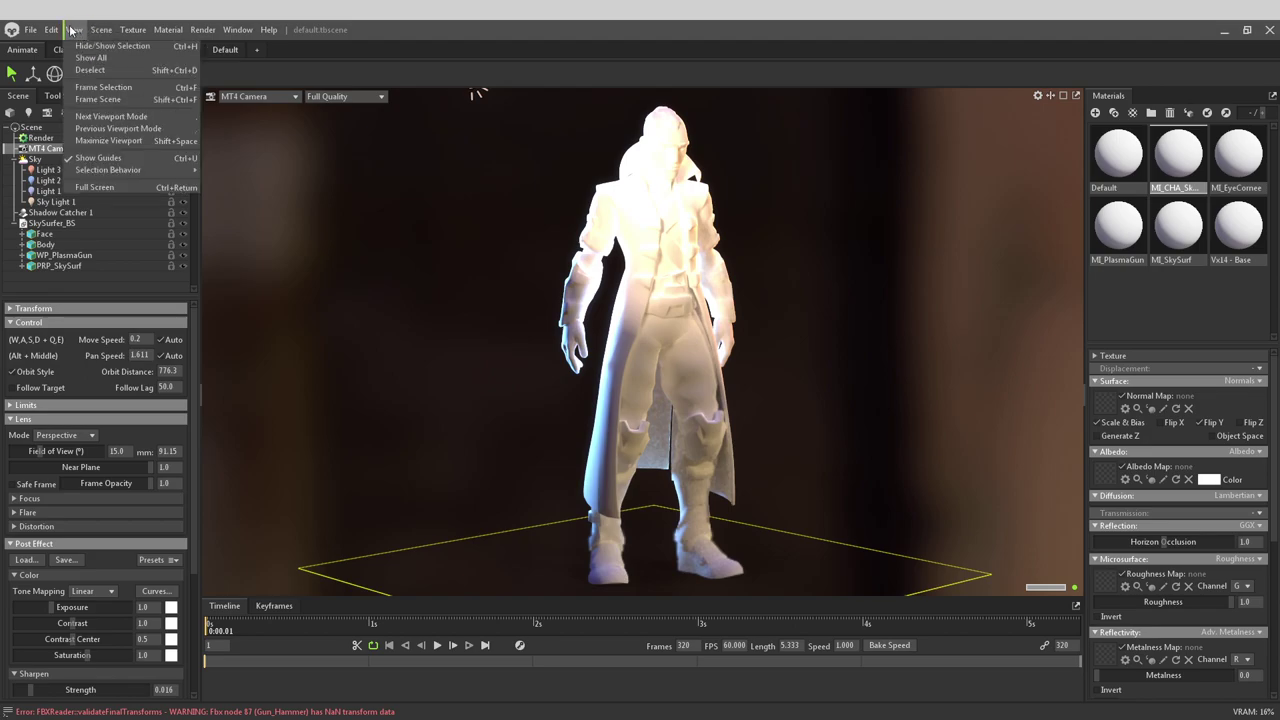
mouse_move(100, 106)
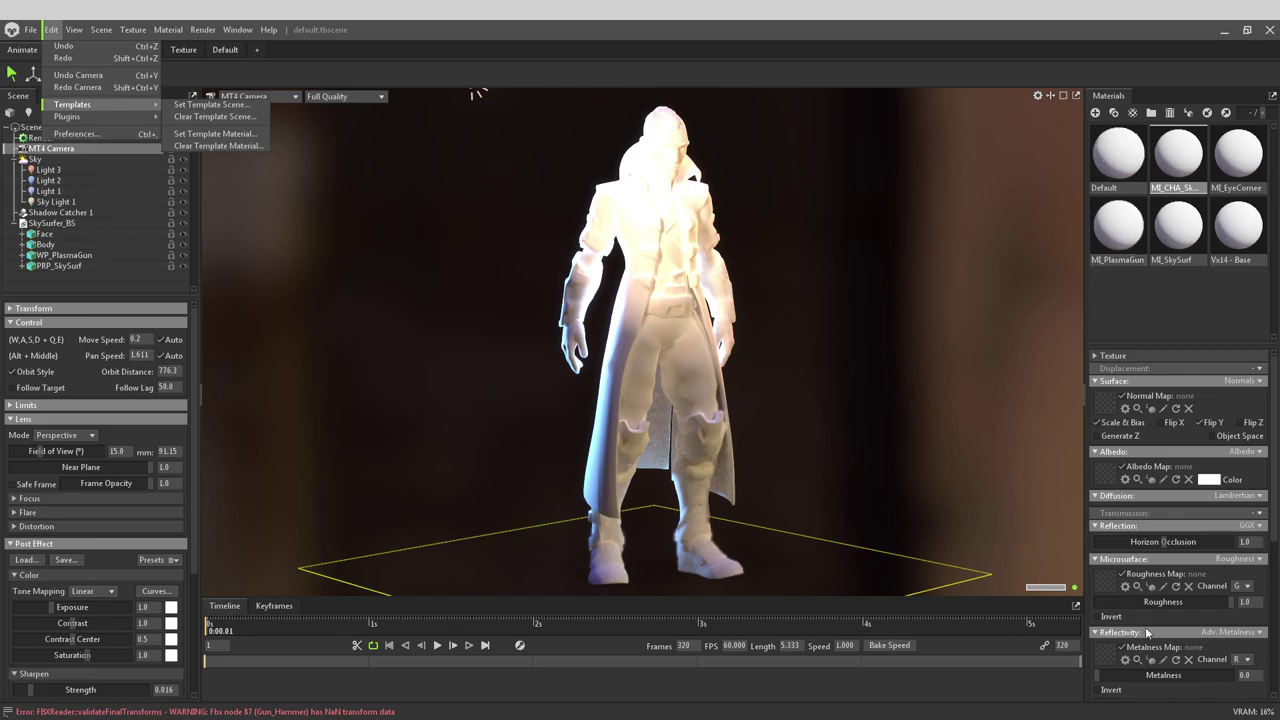
Step: Enlarge the material properties area and display the materials as a compact list with full names
drag(1212, 345, 1185, 209)
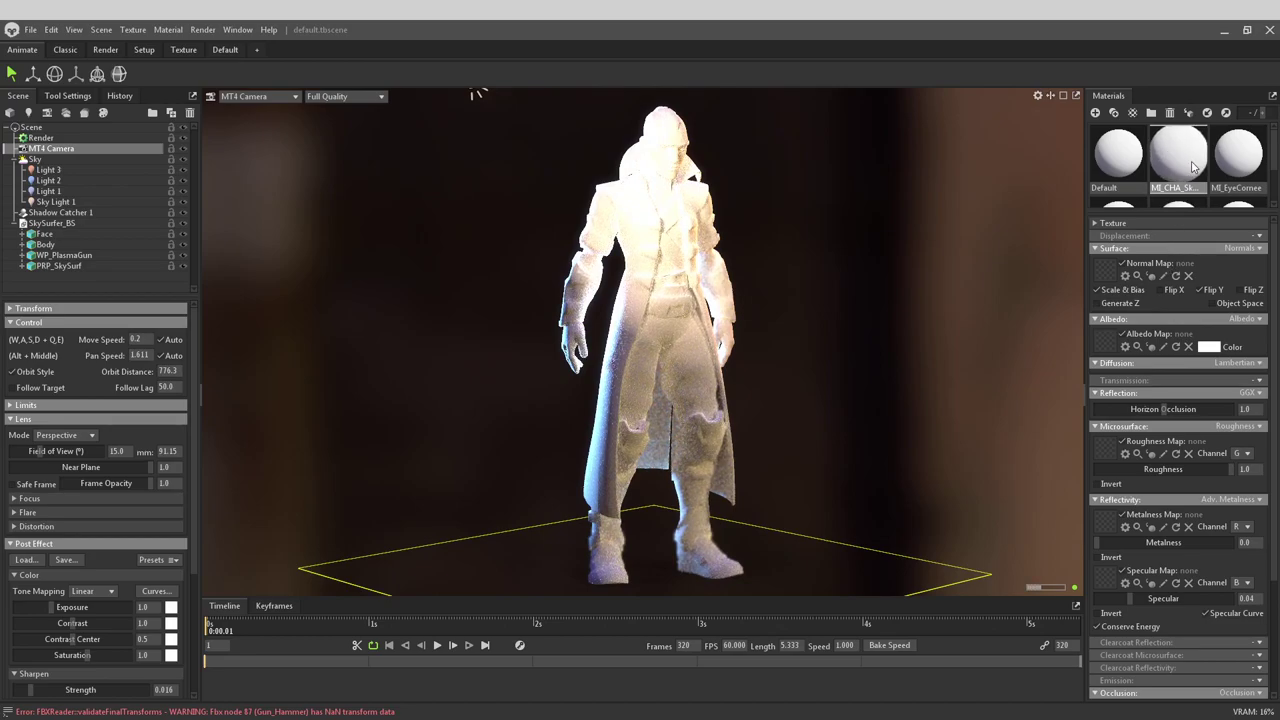
click(1188, 190)
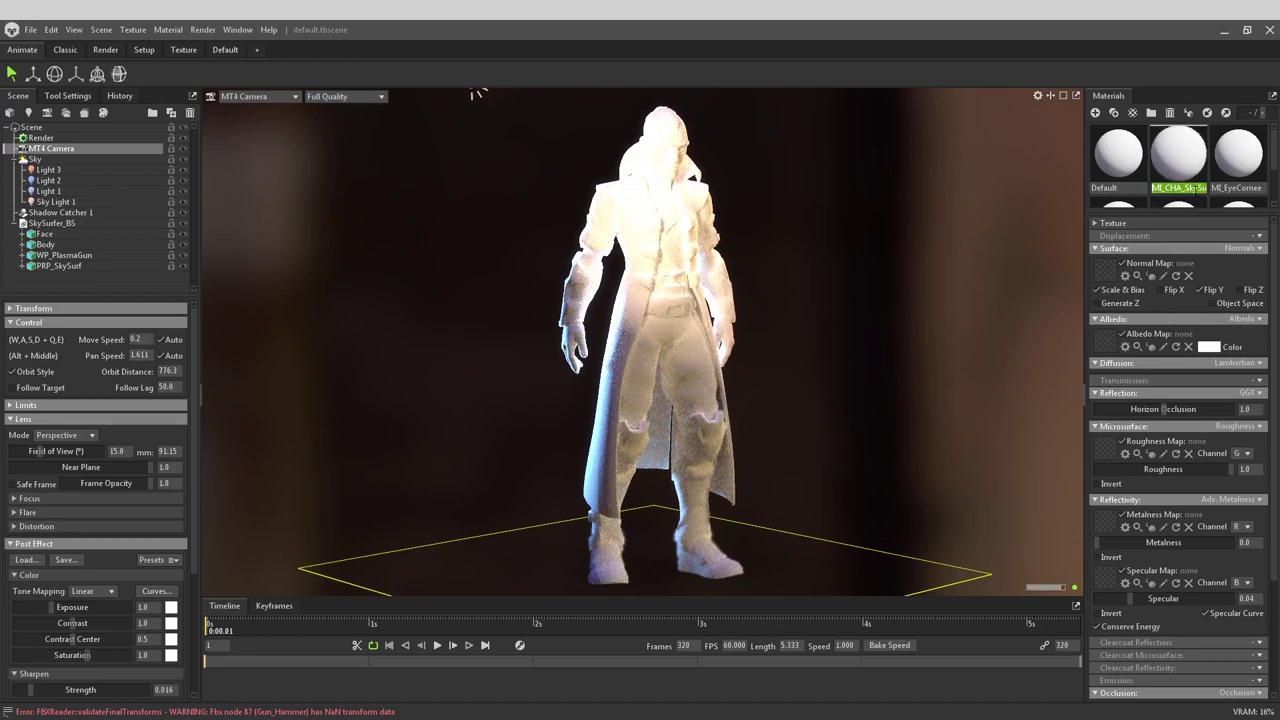
click(1254, 112)
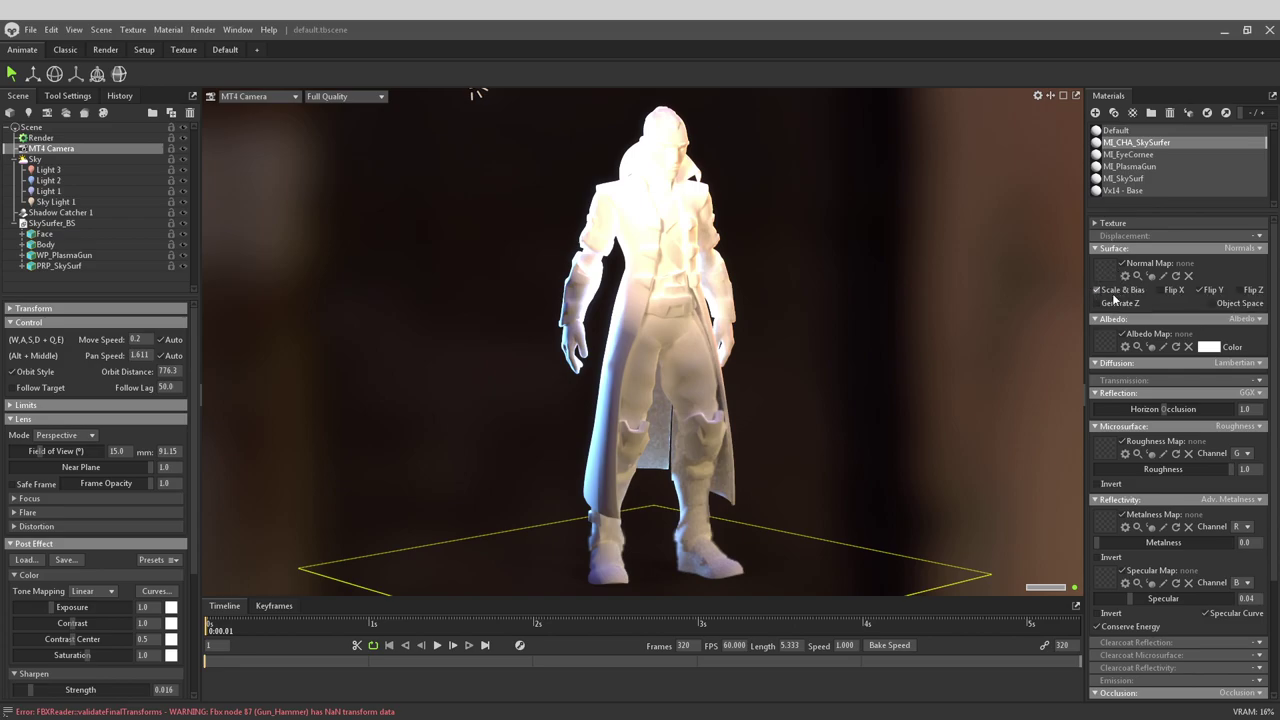
Step: Examine the MI_CHA_SkySurfer material's normal flip options, reflectivity modes, texture slots and their channel choices
click(1201, 289)
click(1228, 500)
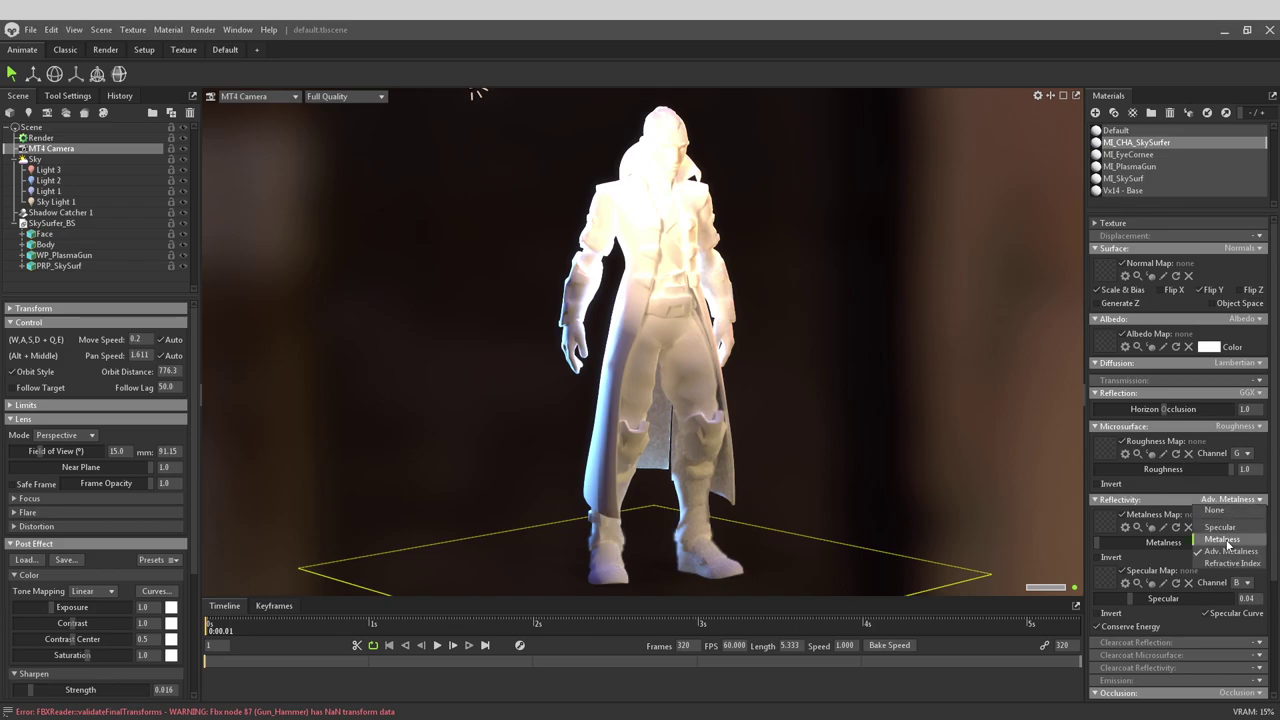
click(1171, 501)
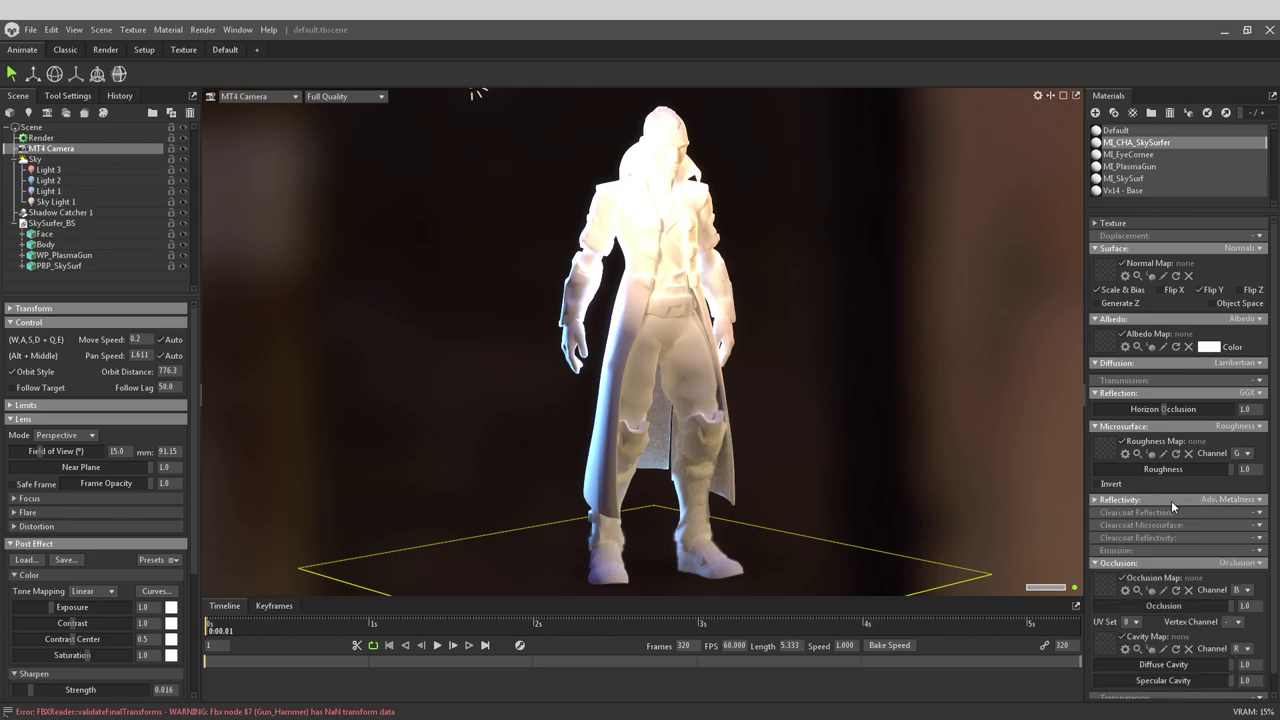
click(1171, 500)
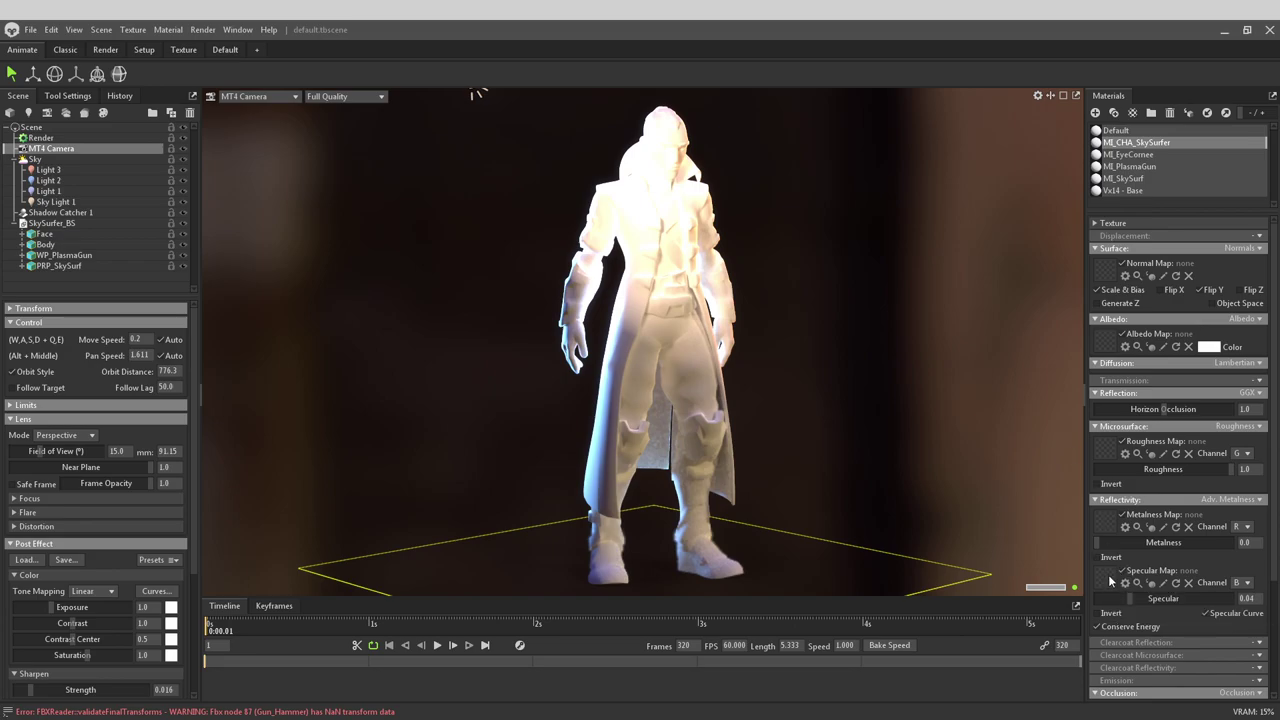
scroll(1202, 560, down, 4)
scroll(1202, 560, up, 1)
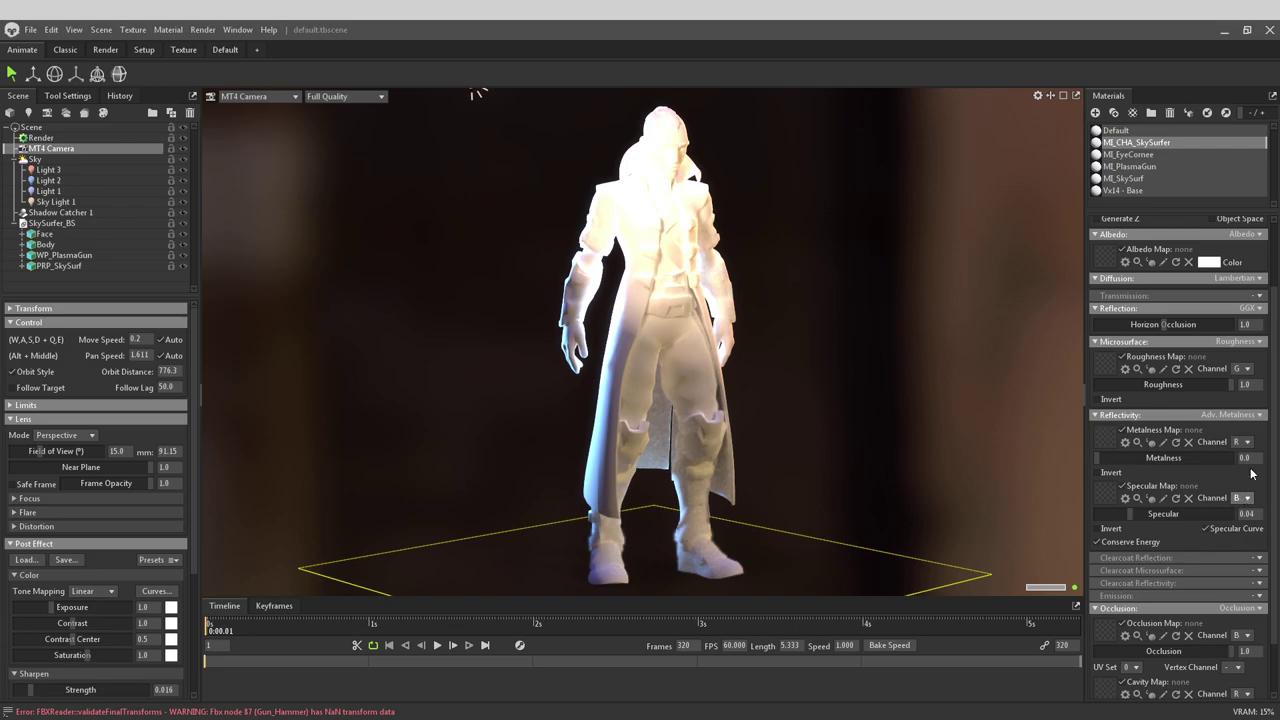
click(1240, 369)
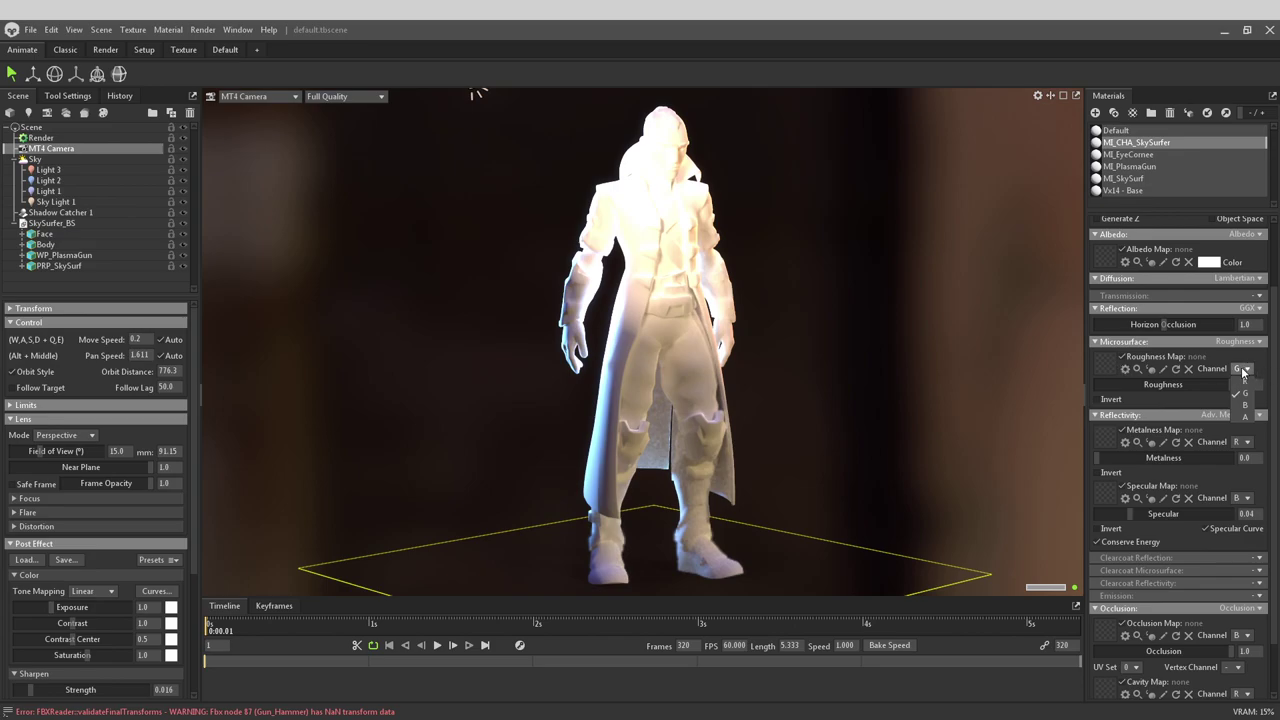
click(1245, 372)
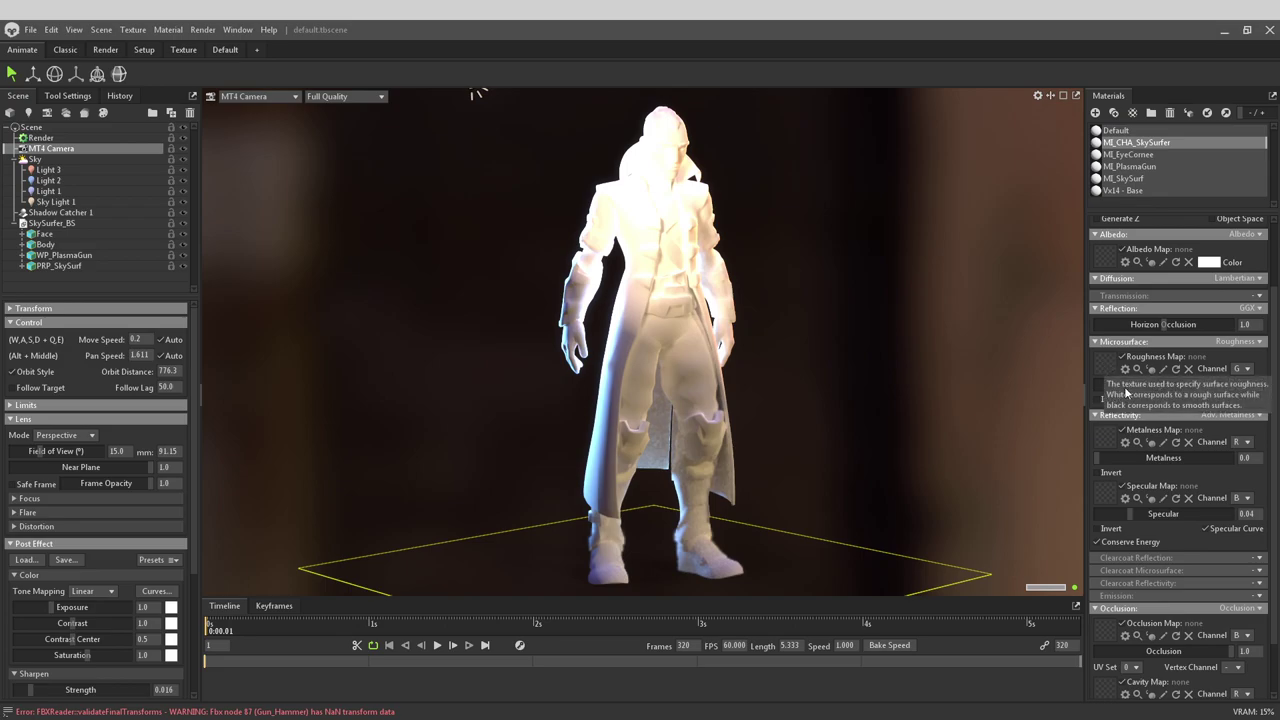
mouse_move(1102, 444)
mouse_move(1110, 493)
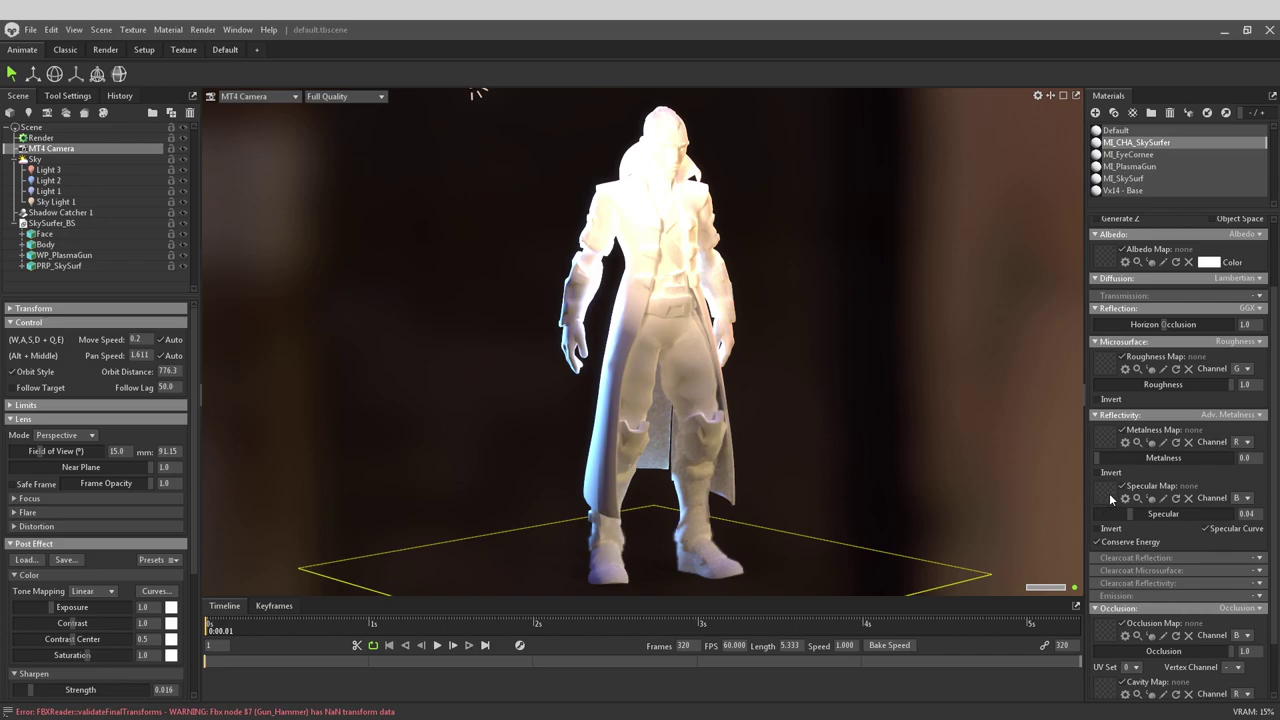
scroll(1109, 496, down, 2)
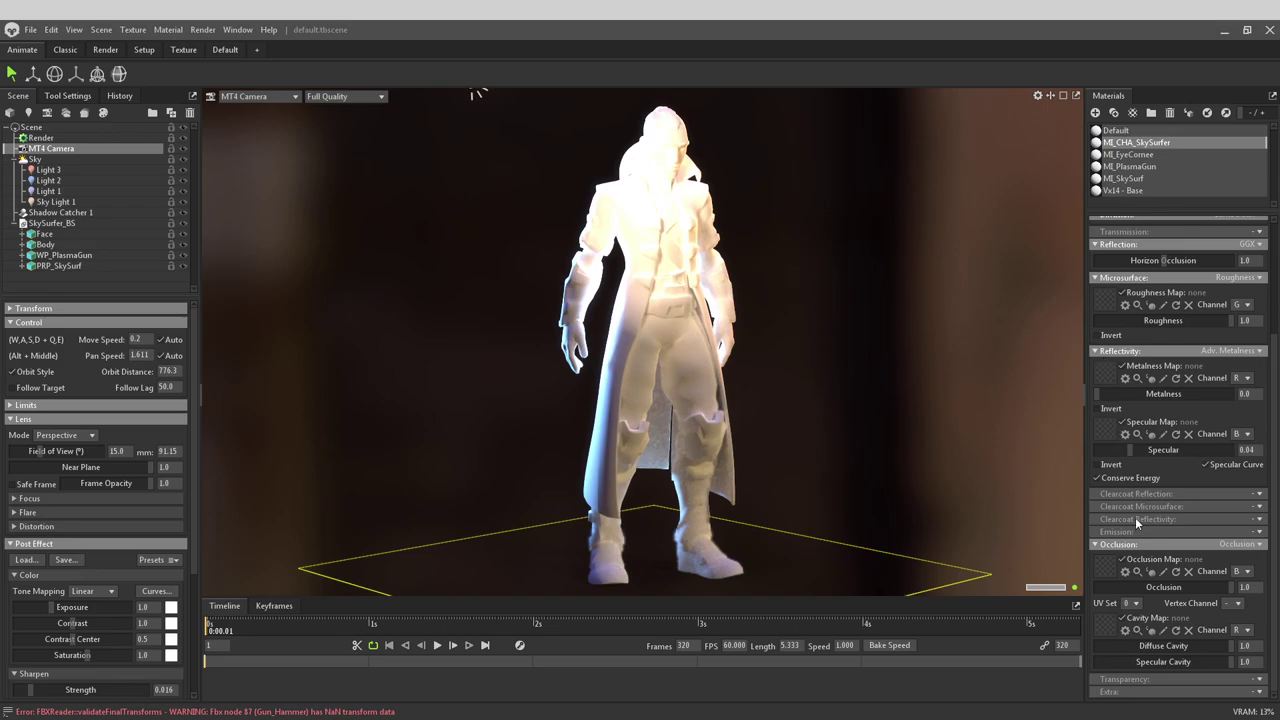
scroll(1135, 518, up, 3)
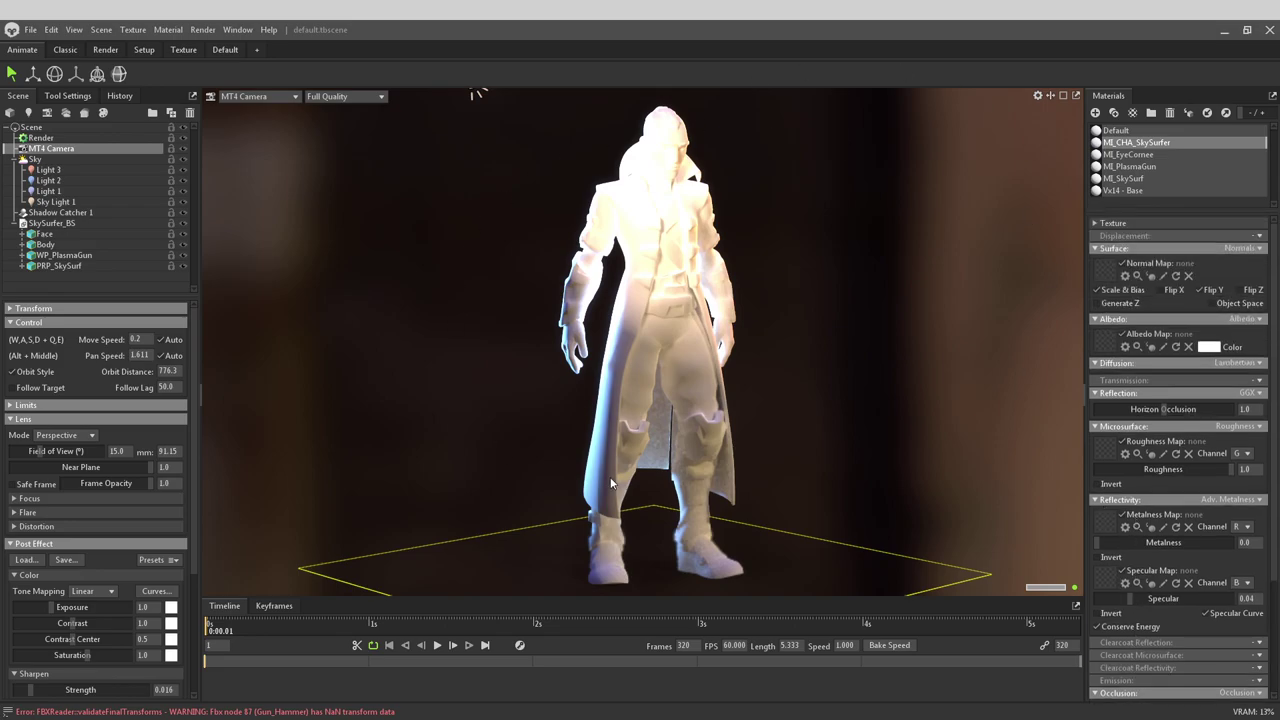
Step: Bring up the SkySurfer_Demo_Files-2 folder beside the material properties and assign TEX_CHA_SkySurfer_Base.tga as the albedo map
key(alt+Tab)
drag(700, 127, 410, 89)
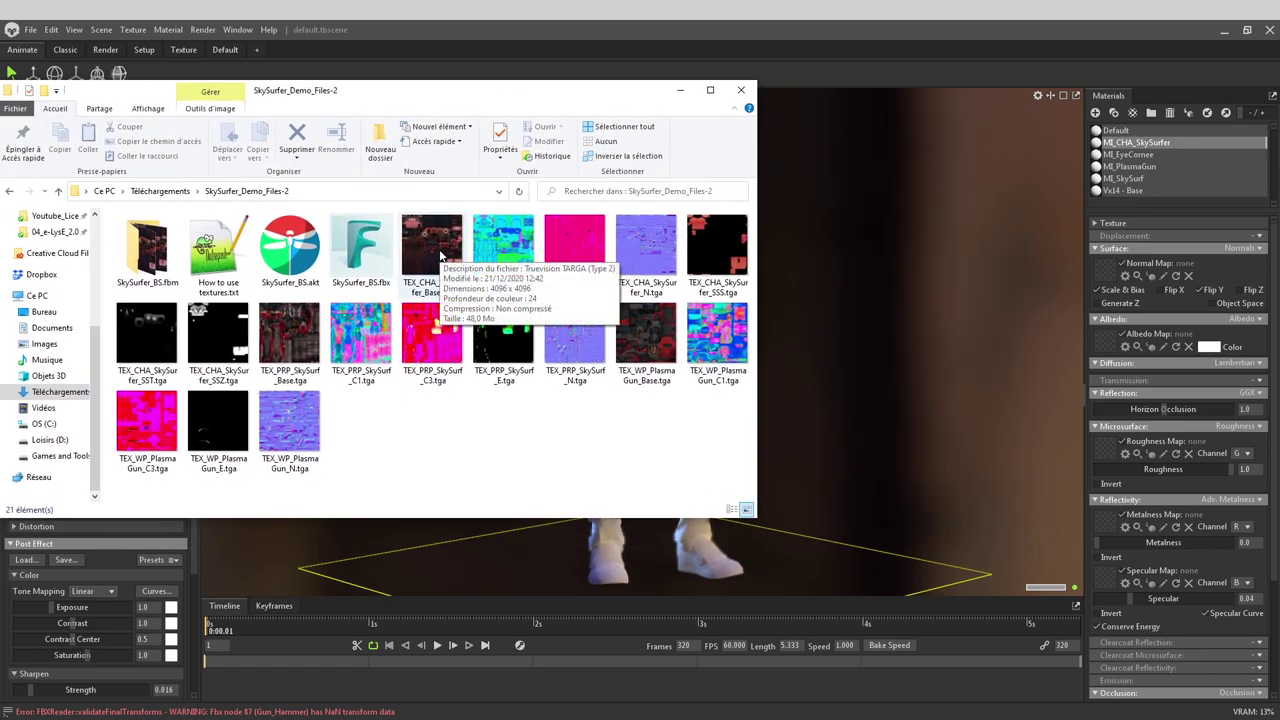
drag(440, 256, 1108, 342)
drag(609, 99, 586, 129)
Step: Assign TEX_CHA_SkySurfer_C1.tga as the roughness, metalness and occlusion maps of the MI_CHA_SkySurfer material
drag(472, 306, 1105, 450)
drag(938, 555, 1112, 526)
click(1270, 514)
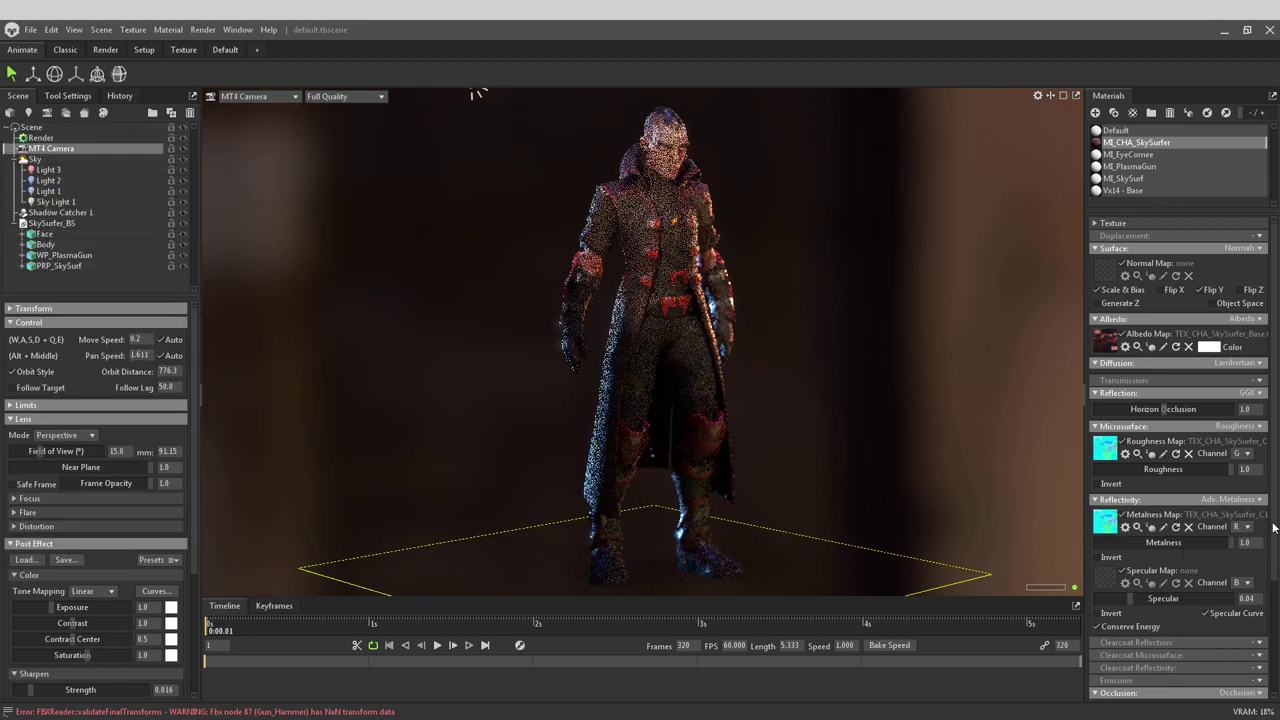
scroll(1270, 514, down, 3)
key(alt+Tab)
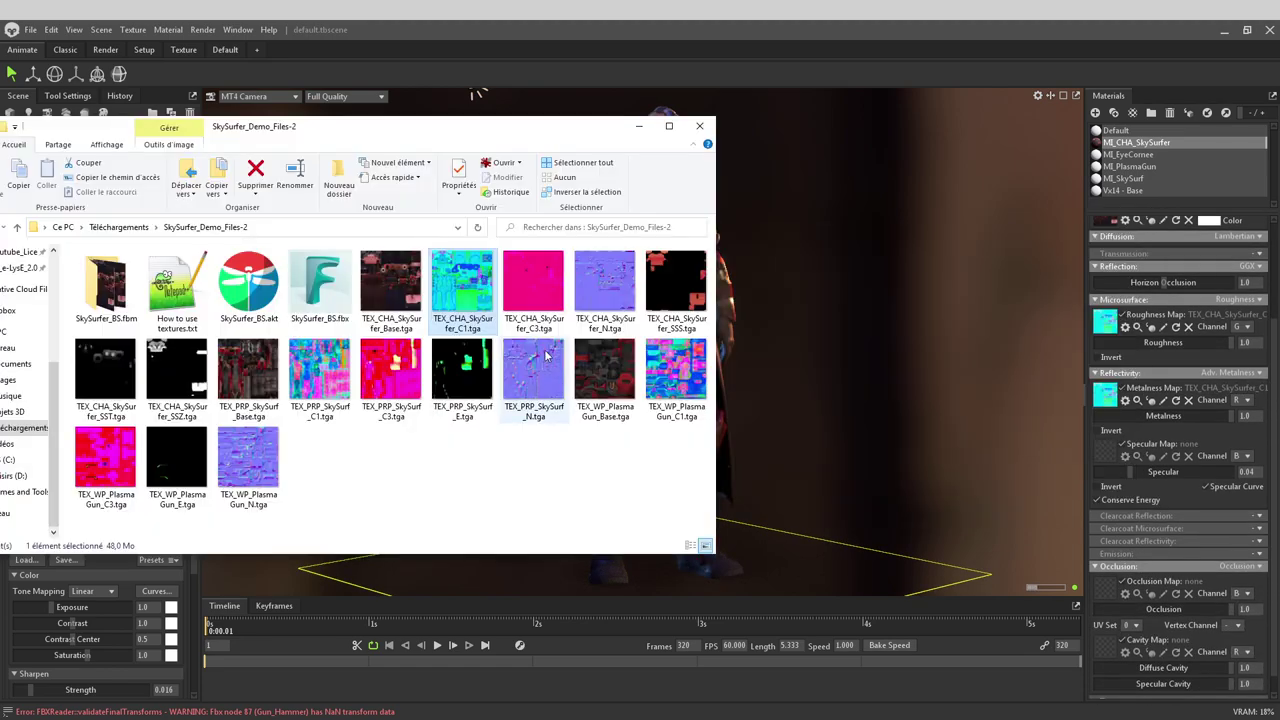
drag(445, 290, 1108, 602)
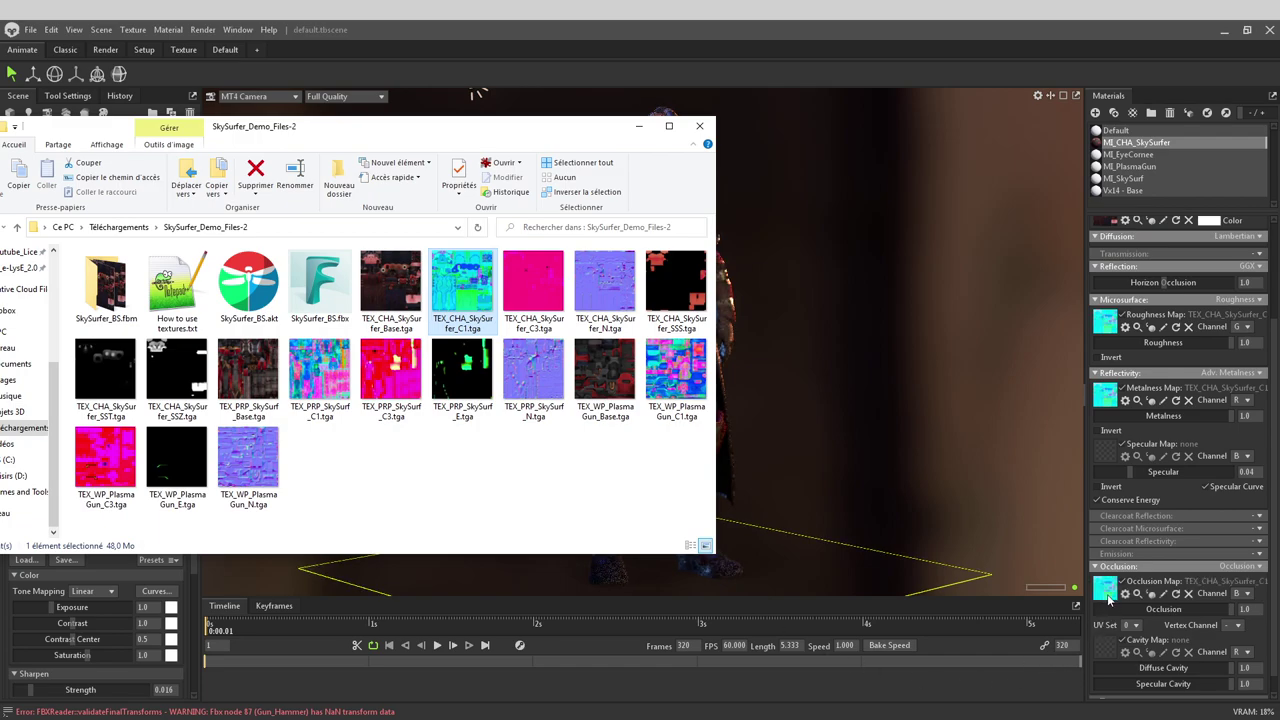
Step: Assign TEX_CHA_SkySurfer_C3.tga as the cavity and specular maps of the MI_CHA_SkySurfer material
click(527, 292)
drag(783, 607, 1106, 648)
drag(530, 292, 1108, 452)
click(1268, 425)
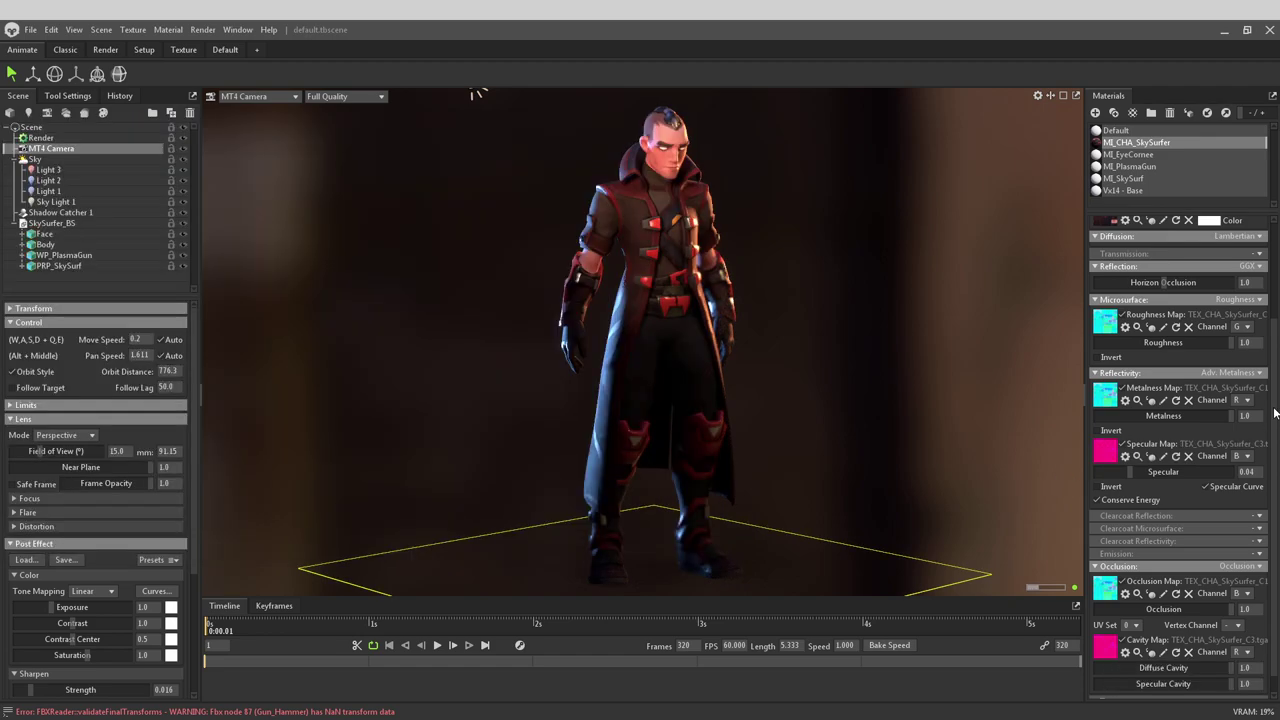
Step: Compare the character's coat and skin up close with the specular map turned off and on, leaving it on
scroll(1268, 425, up, 2)
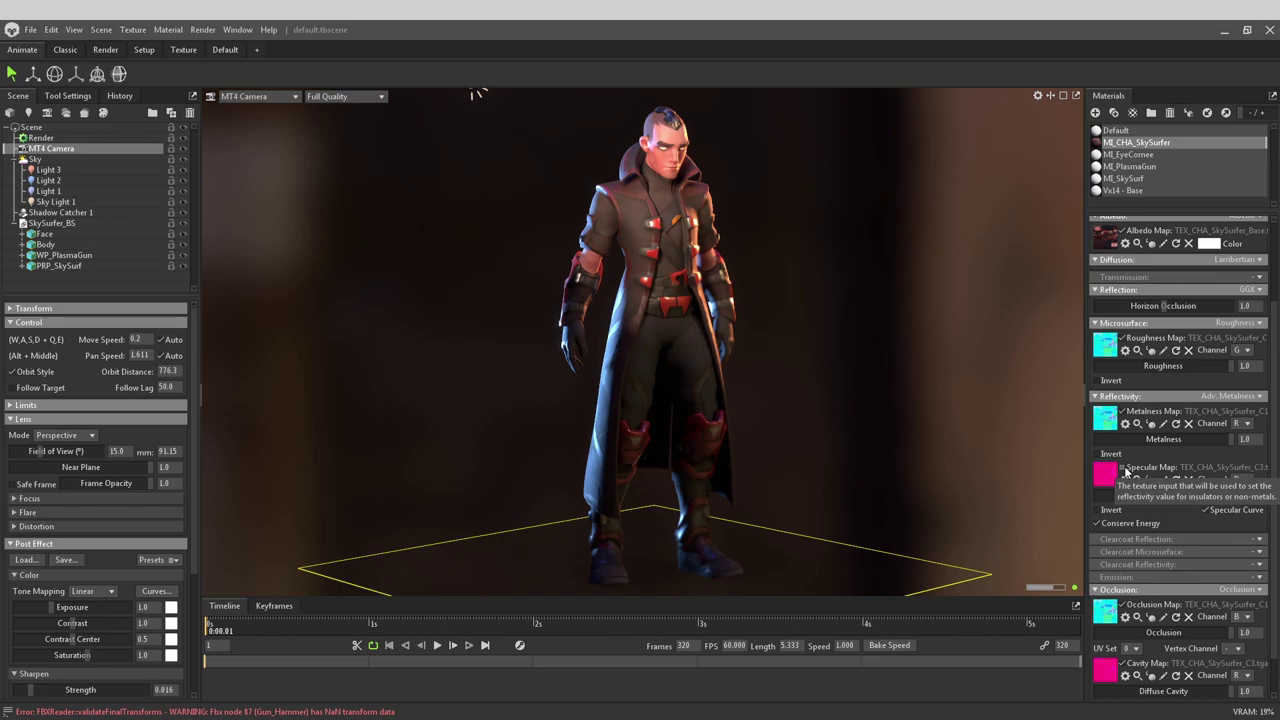
click(1122, 468)
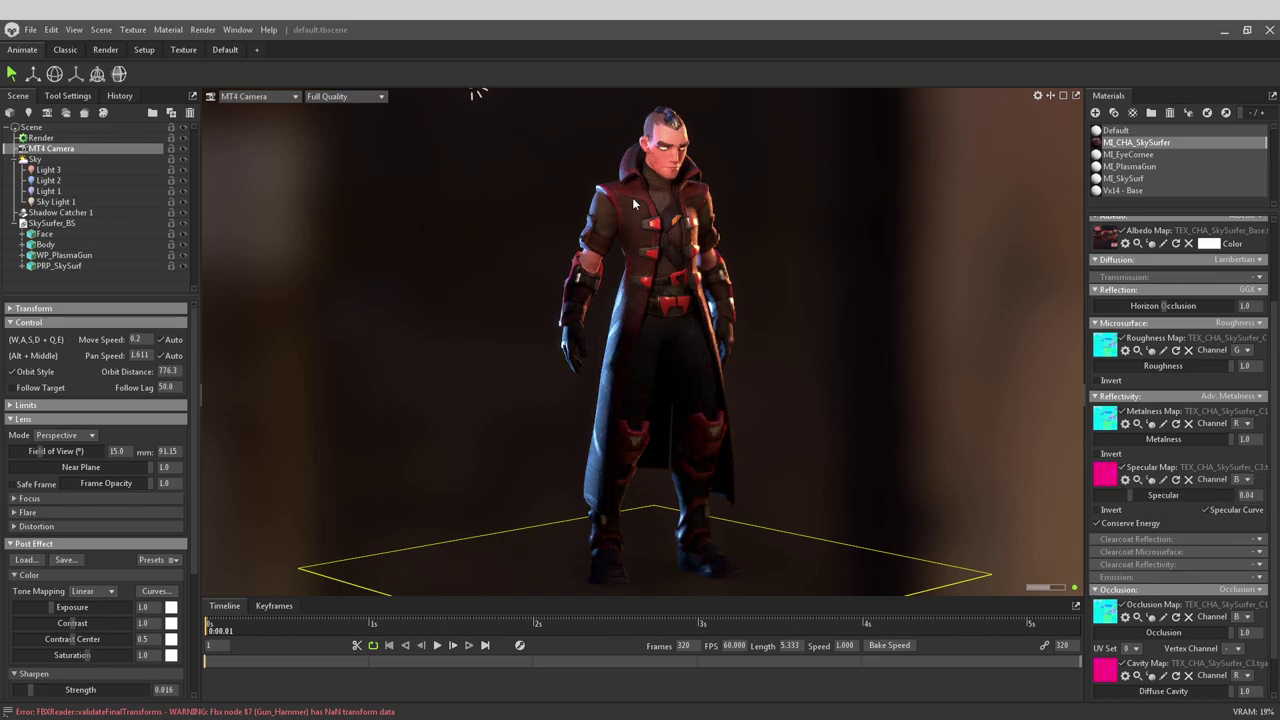
scroll(846, 270, up, 5)
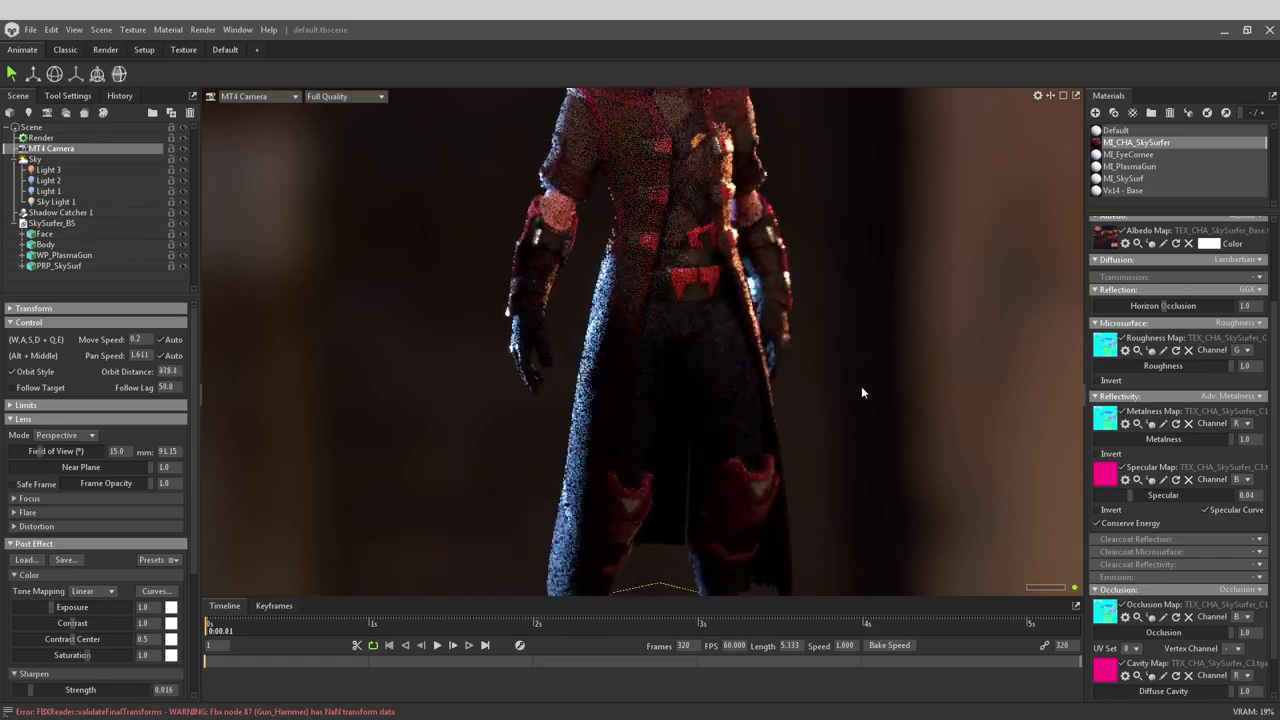
scroll(862, 393, up, 5)
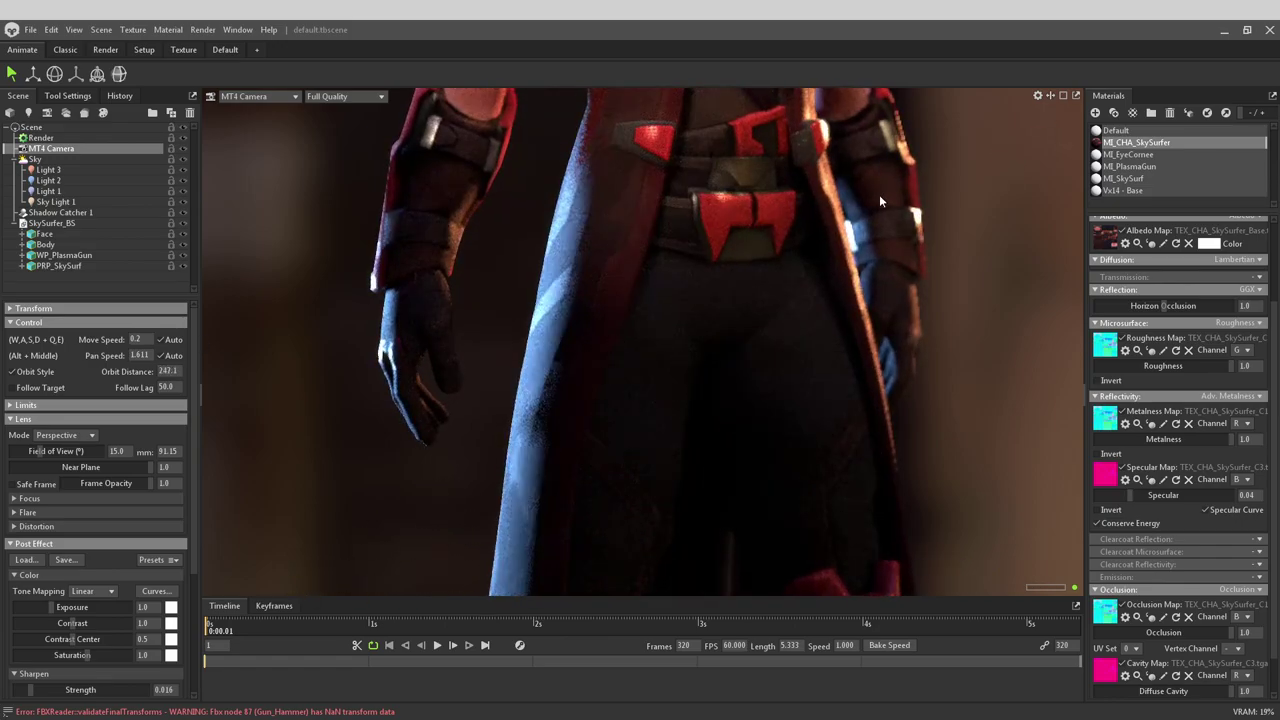
drag(846, 328, 659, 320)
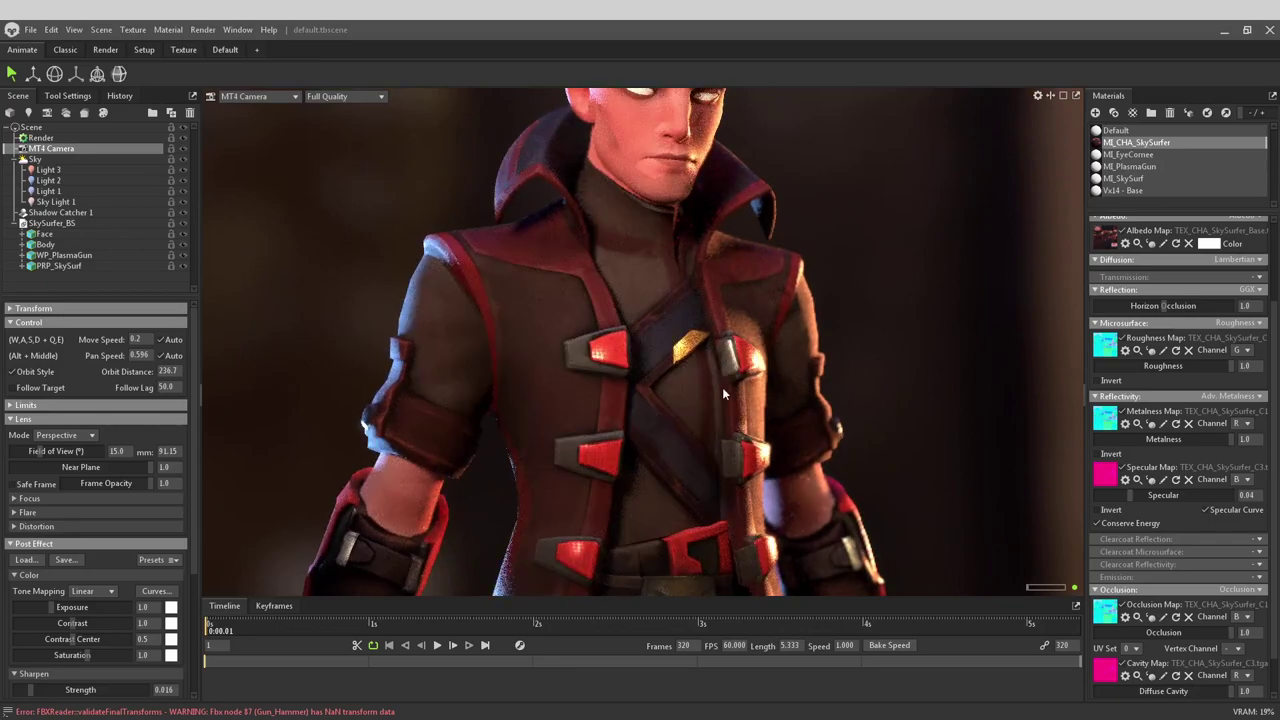
click(1122, 467)
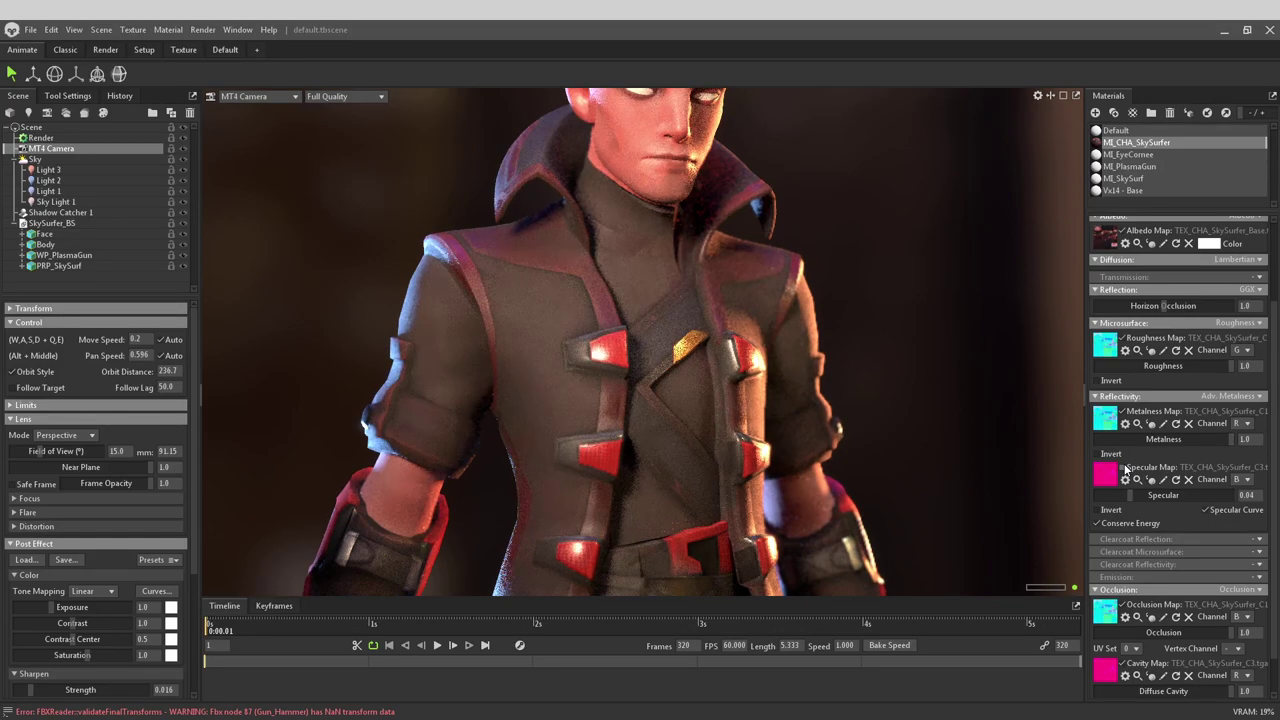
click(1122, 467)
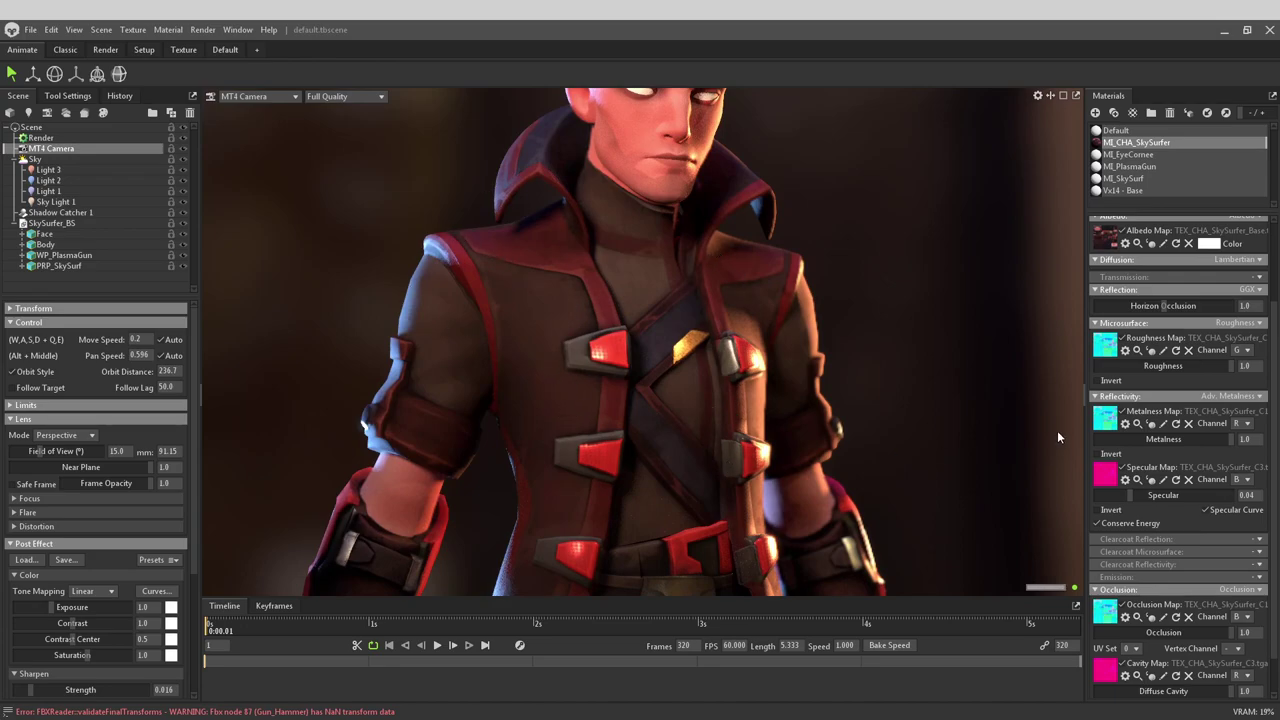
click(1113, 455)
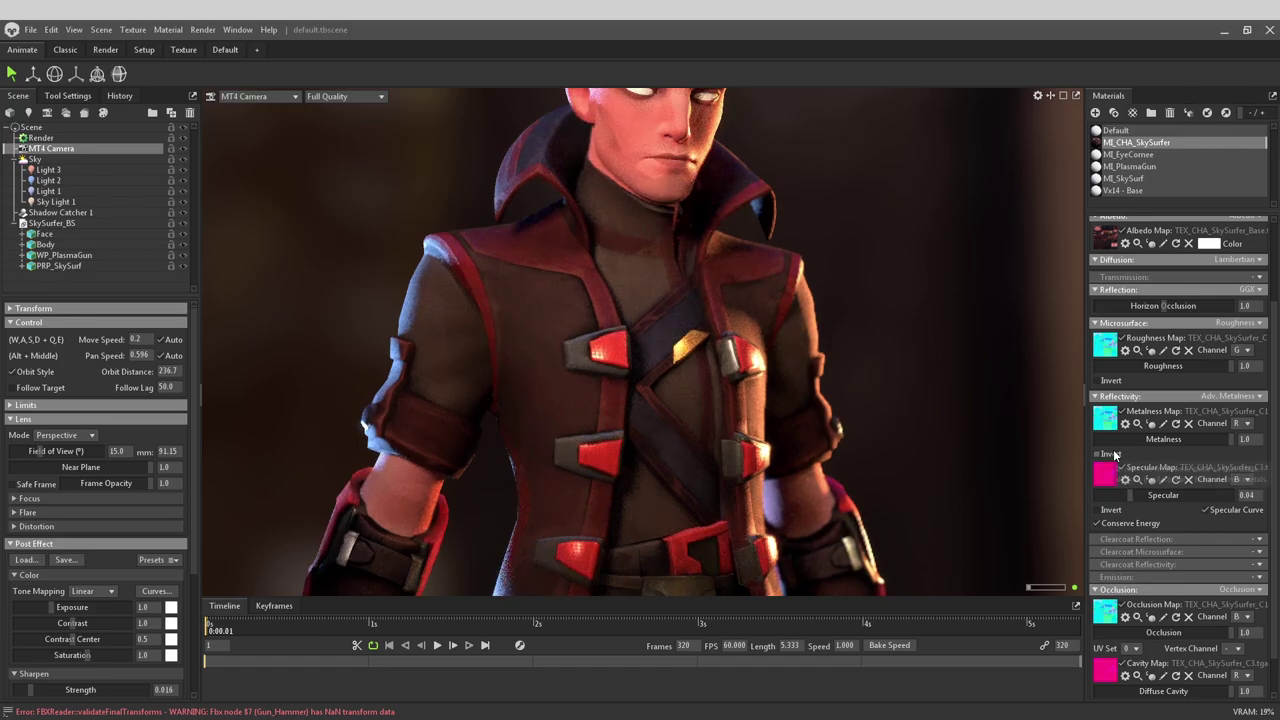
Step: View the textured character from the head to the thighs and bring the material's normal map settings into view
scroll(823, 410, down, 8)
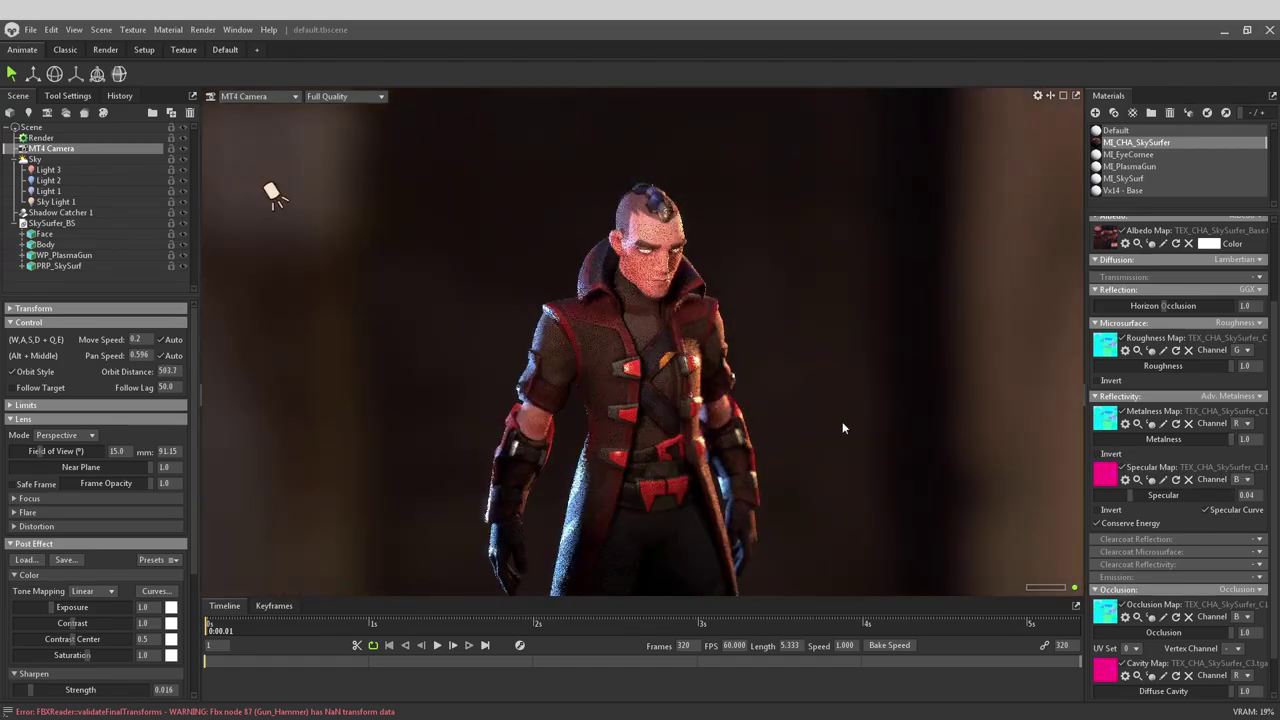
alt+middle_drag(842, 428, 830, 373)
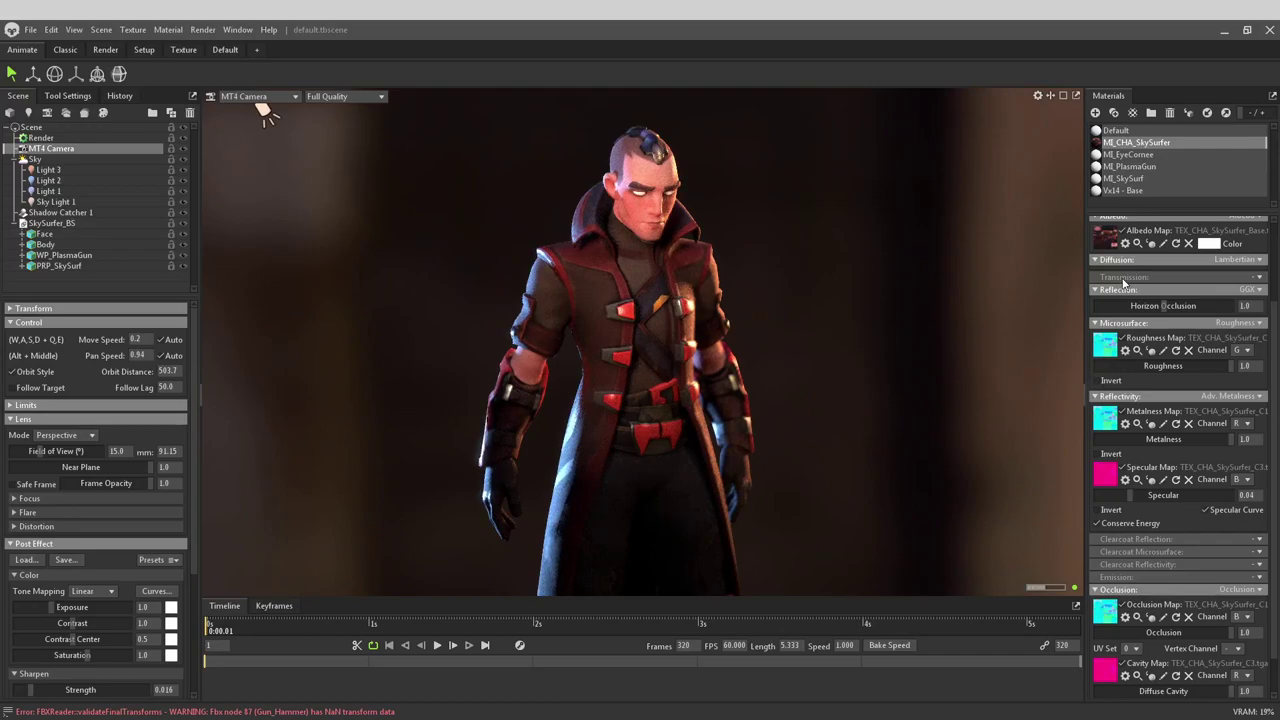
scroll(1123, 283, up, 2)
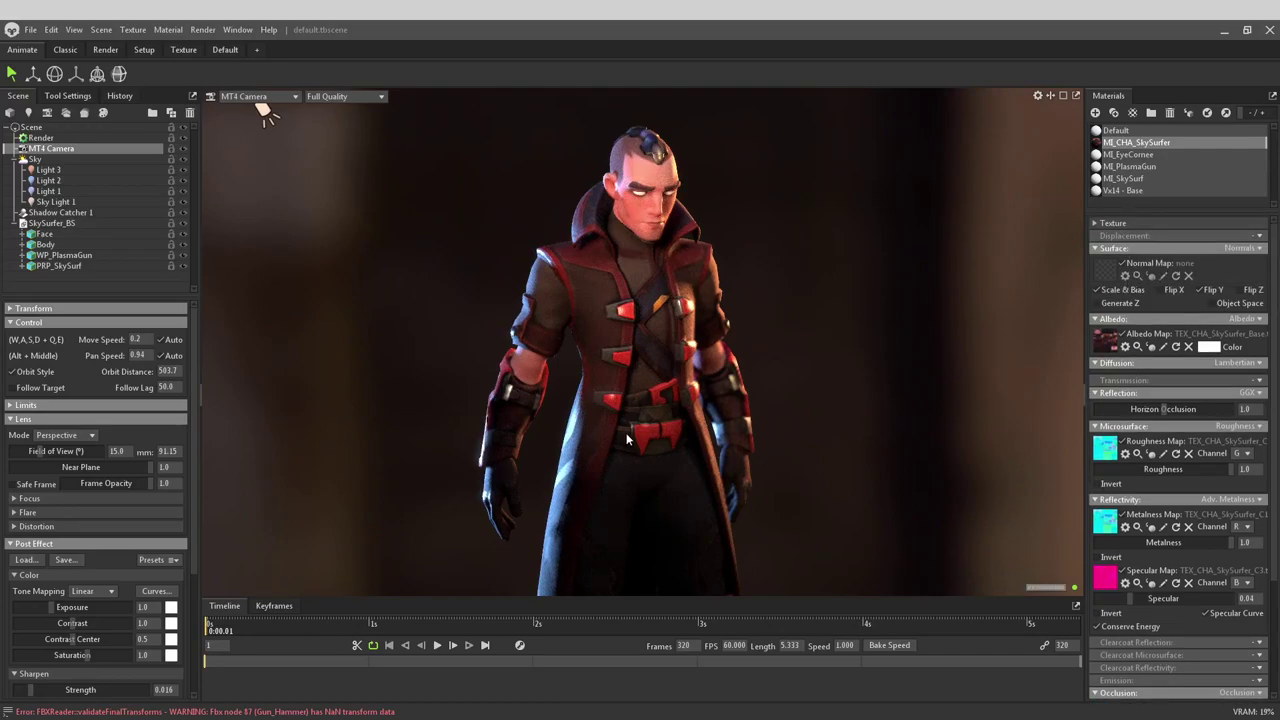
key(alt+Tab)
alt+drag(628, 437, 868, 319)
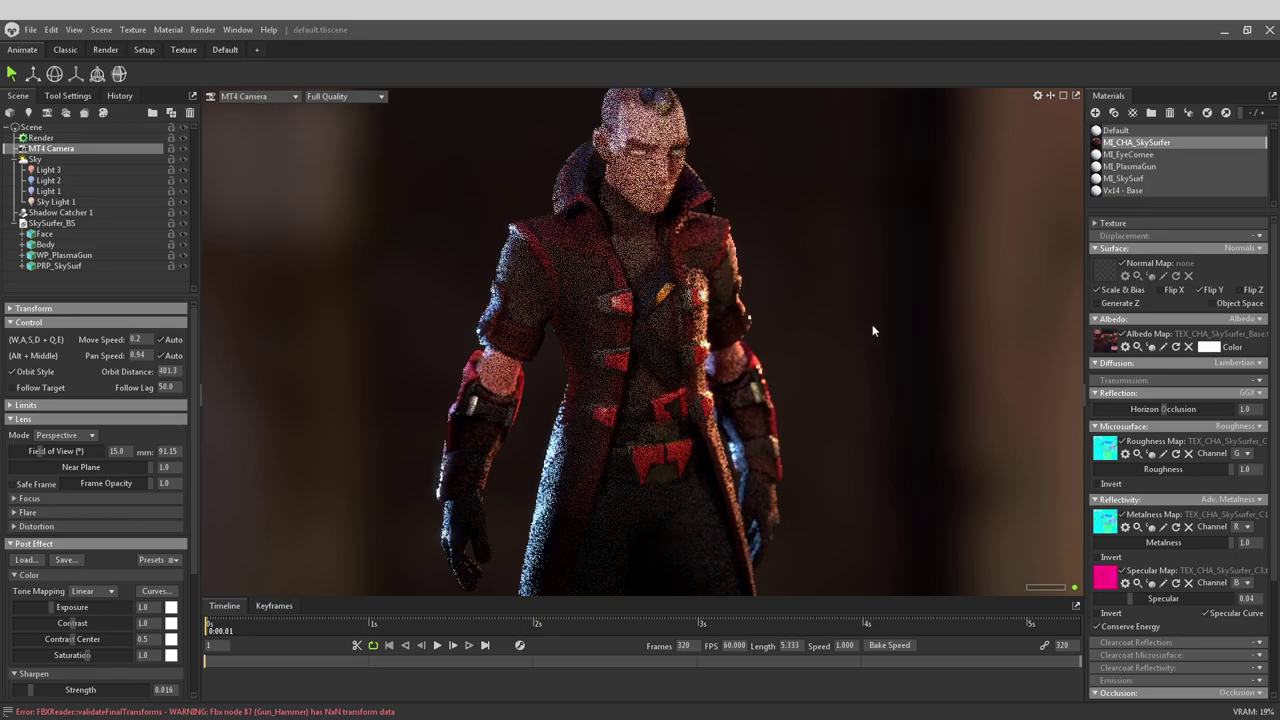
Step: Assign TEX_CHA_SkySurfer_N.tga as the normal map of the MI_CHA_SkySurfer material and view its effect on the coat and face
scroll(868, 326, up, 5)
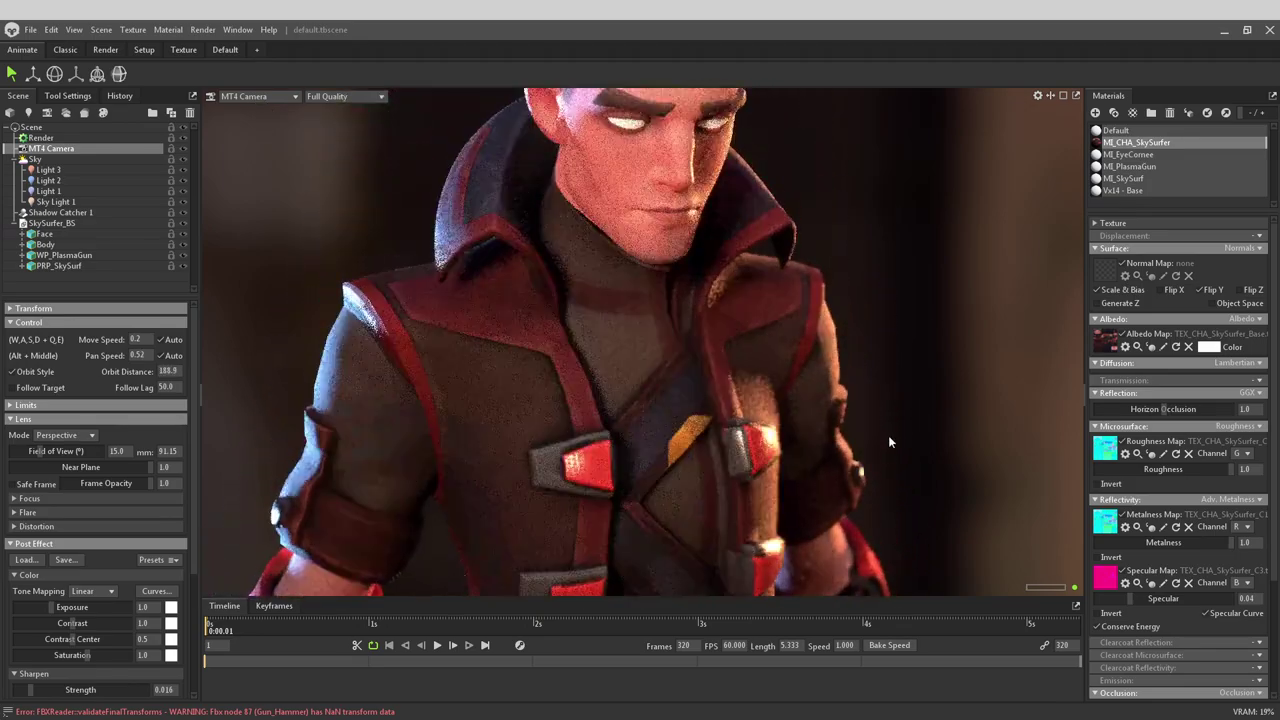
drag(888, 435, 706, 458)
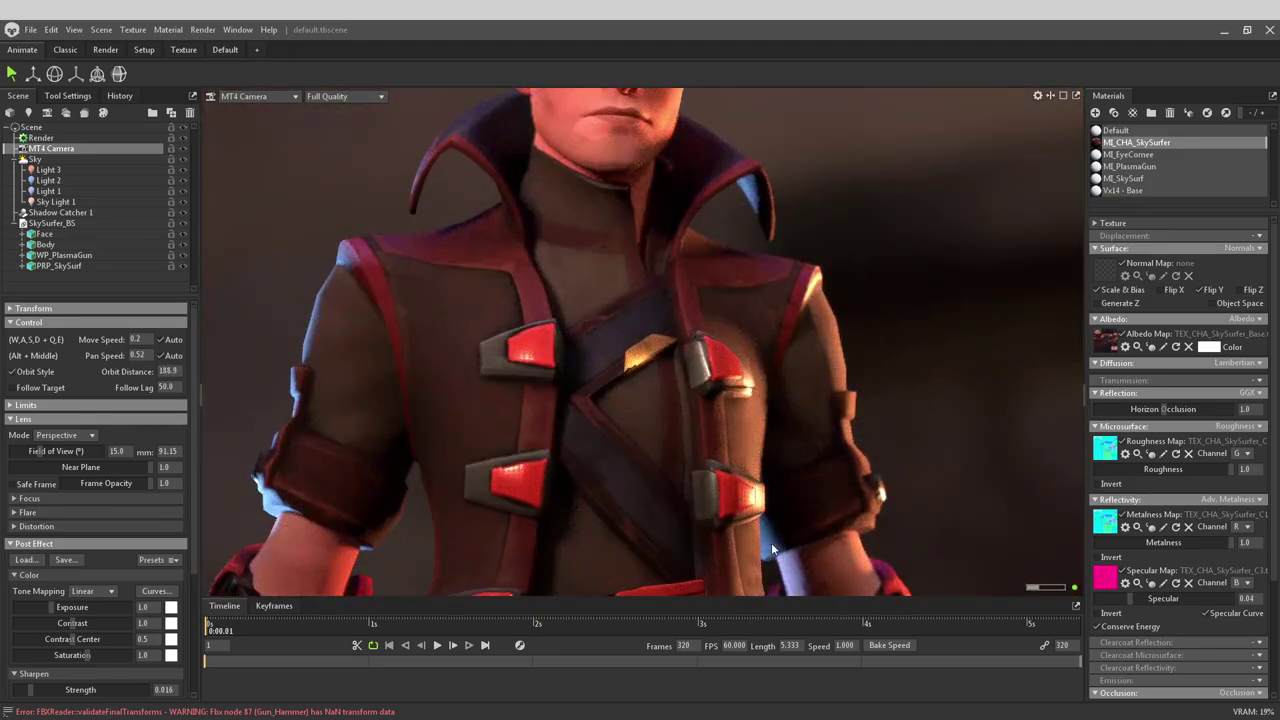
key(alt+Tab)
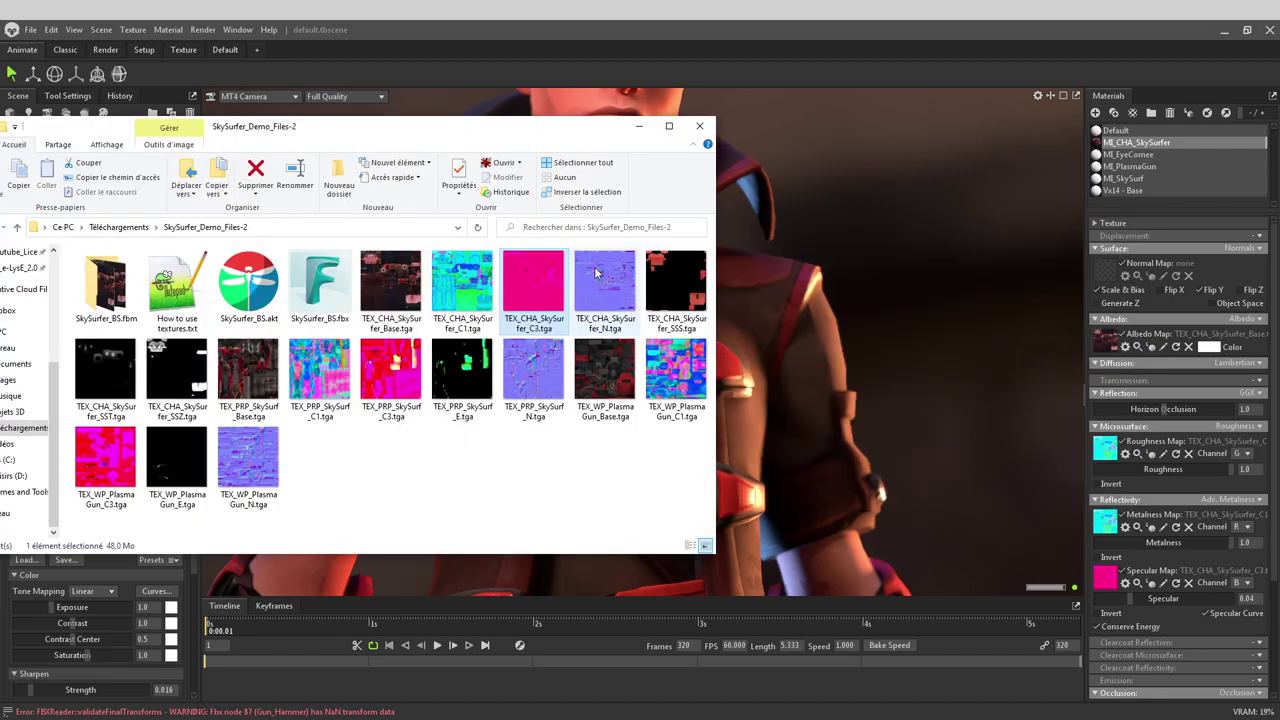
click(597, 272)
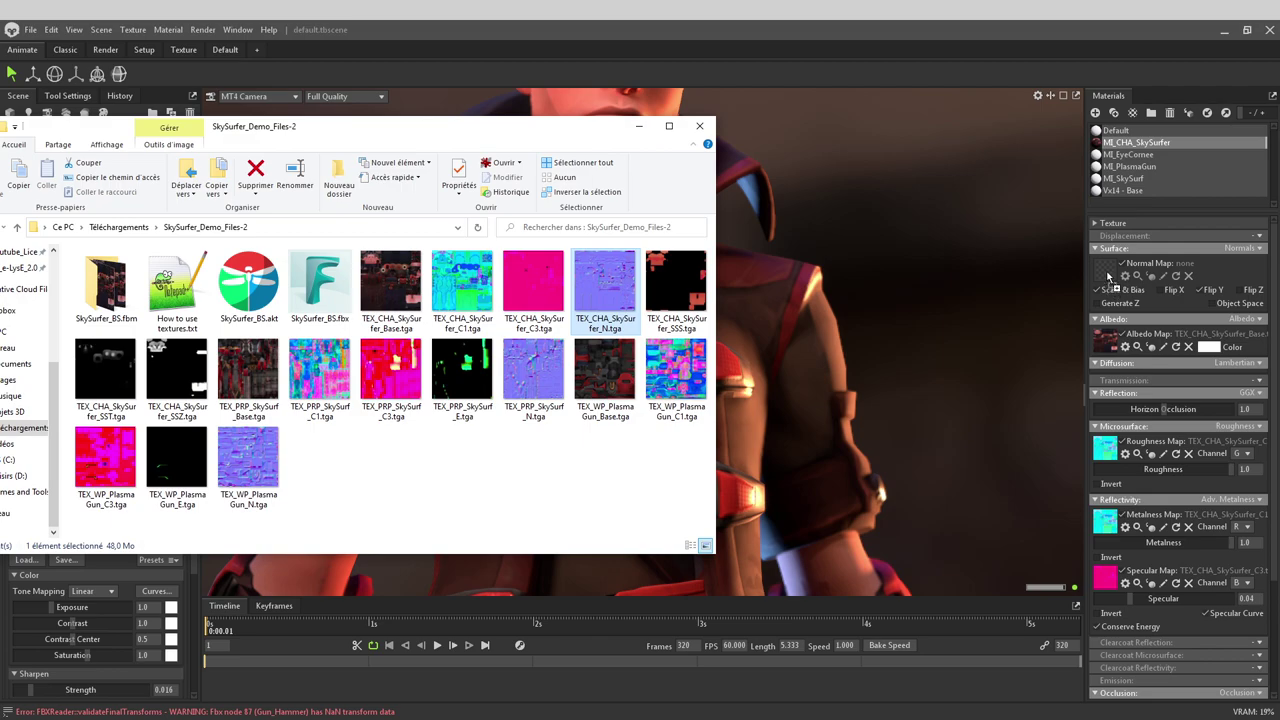
drag(1107, 277, 1108, 277)
drag(982, 320, 918, 340)
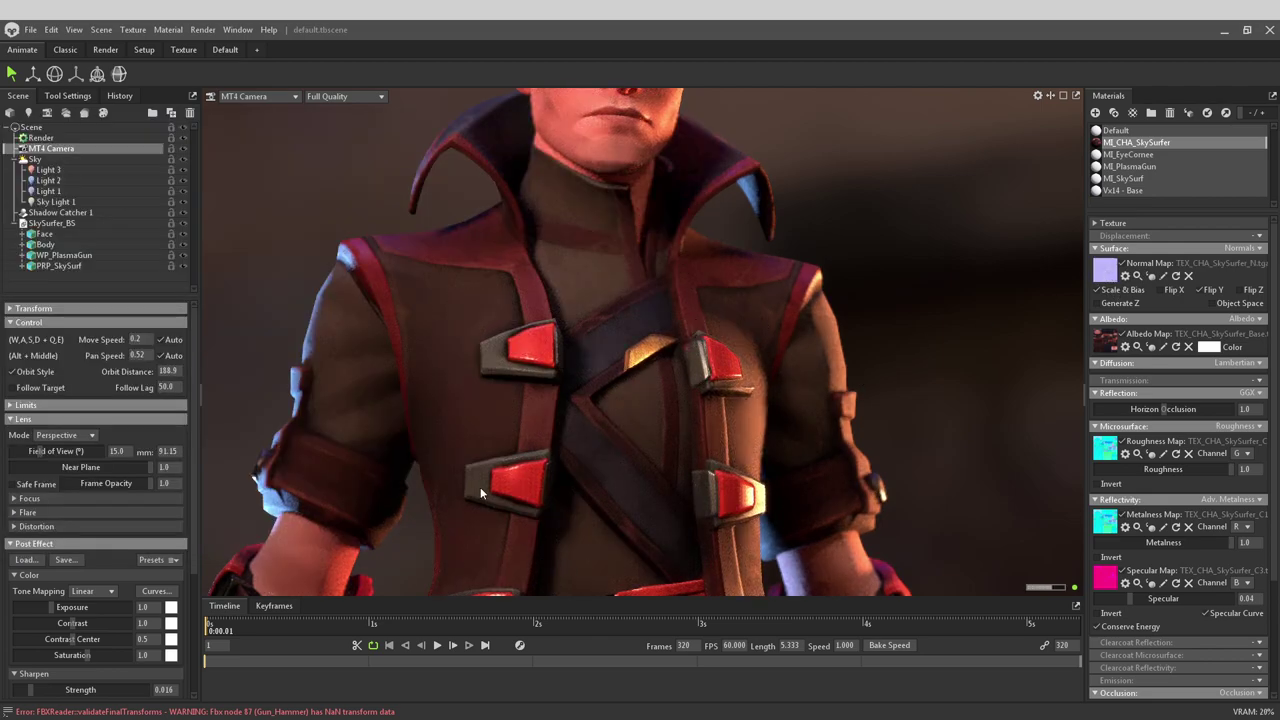
drag(533, 178, 640, 320)
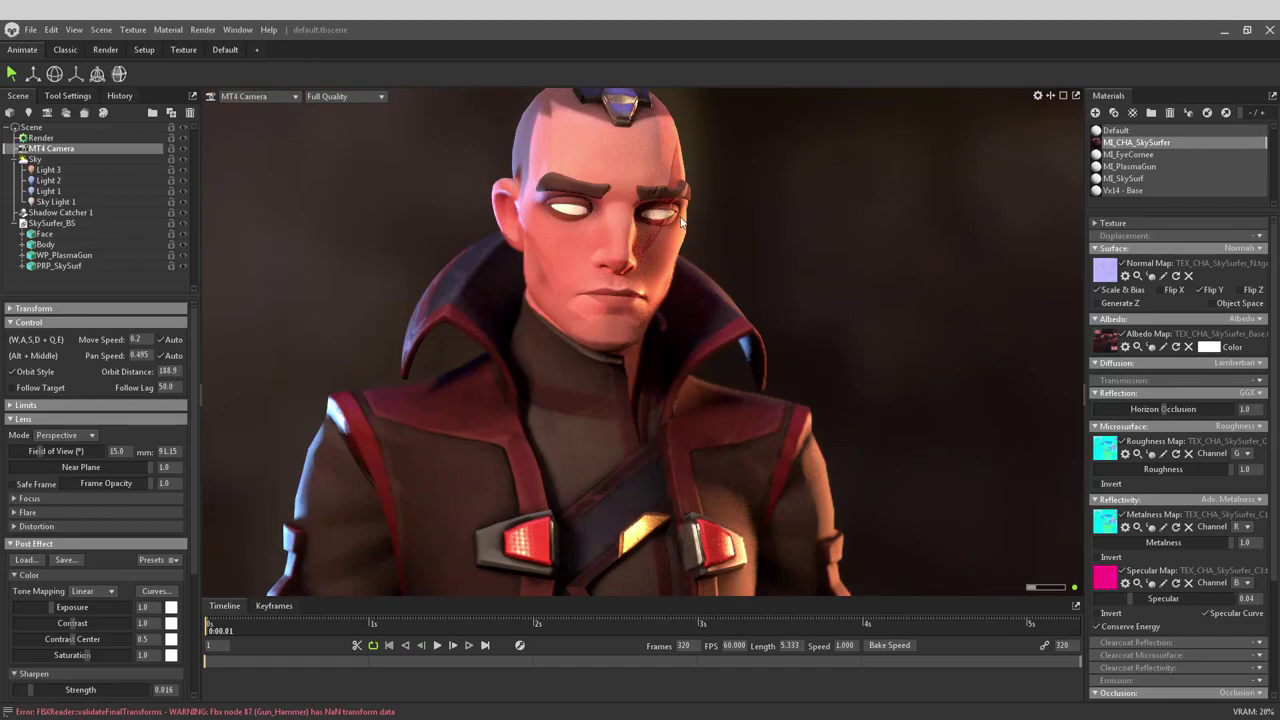
drag(724, 244, 397, 232)
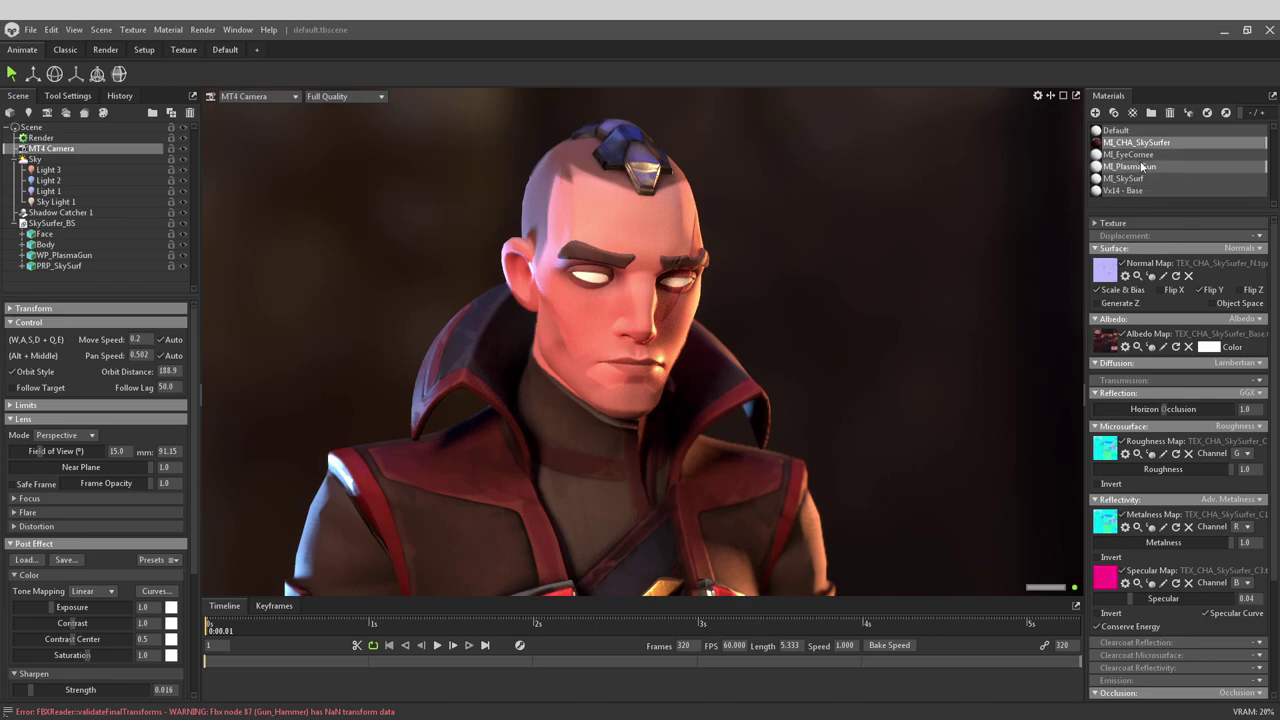
Step: Give the MI_EyeCornee material Refraction transmission and set its density to 0.0
click(1145, 153)
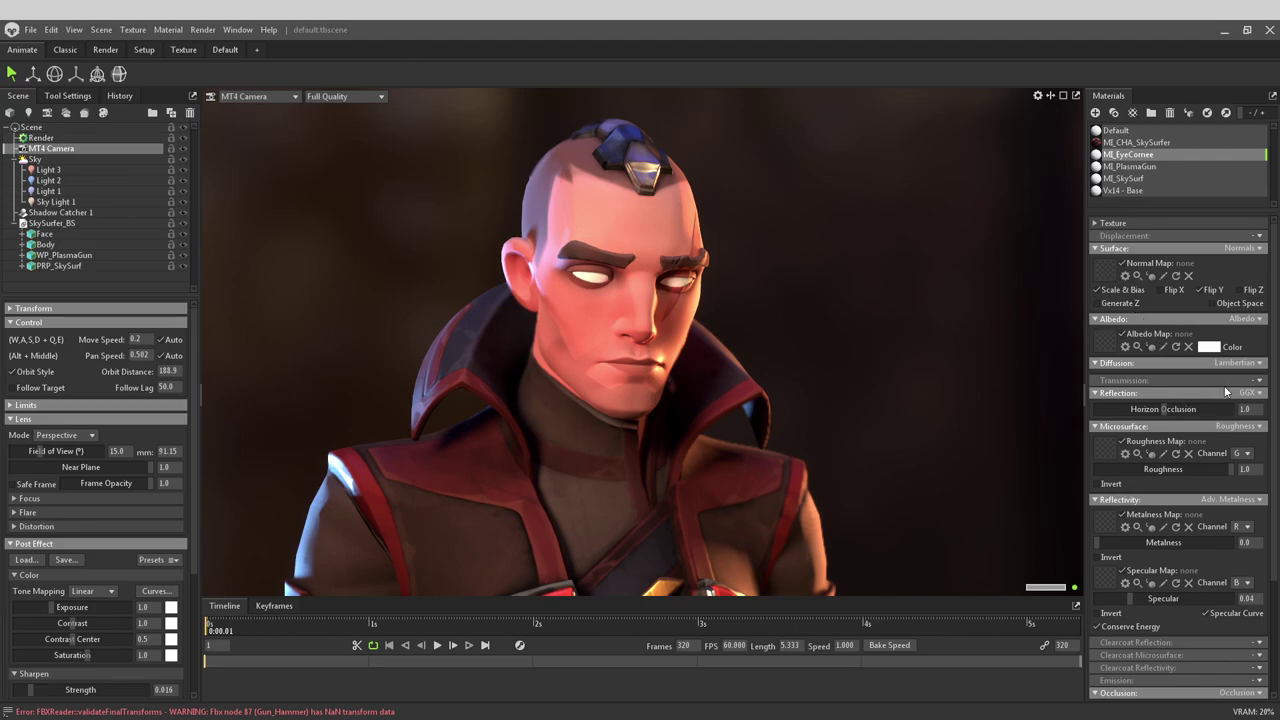
click(1258, 380)
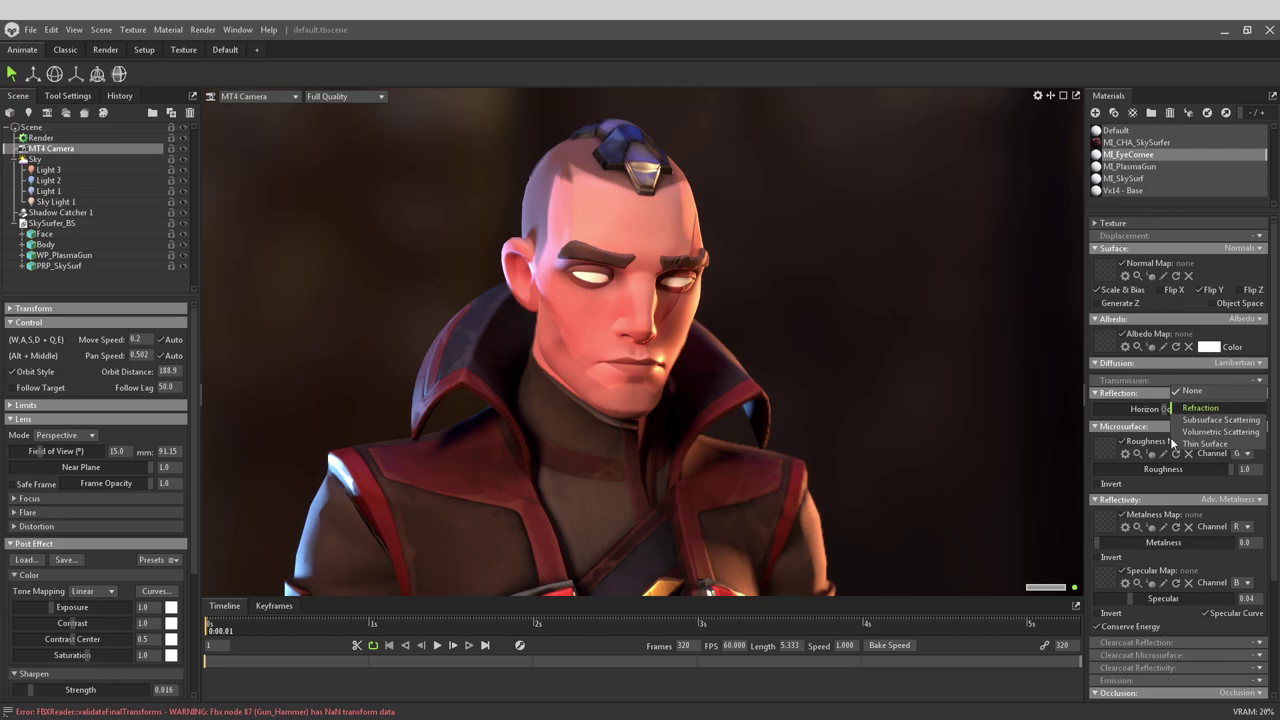
key(Return)
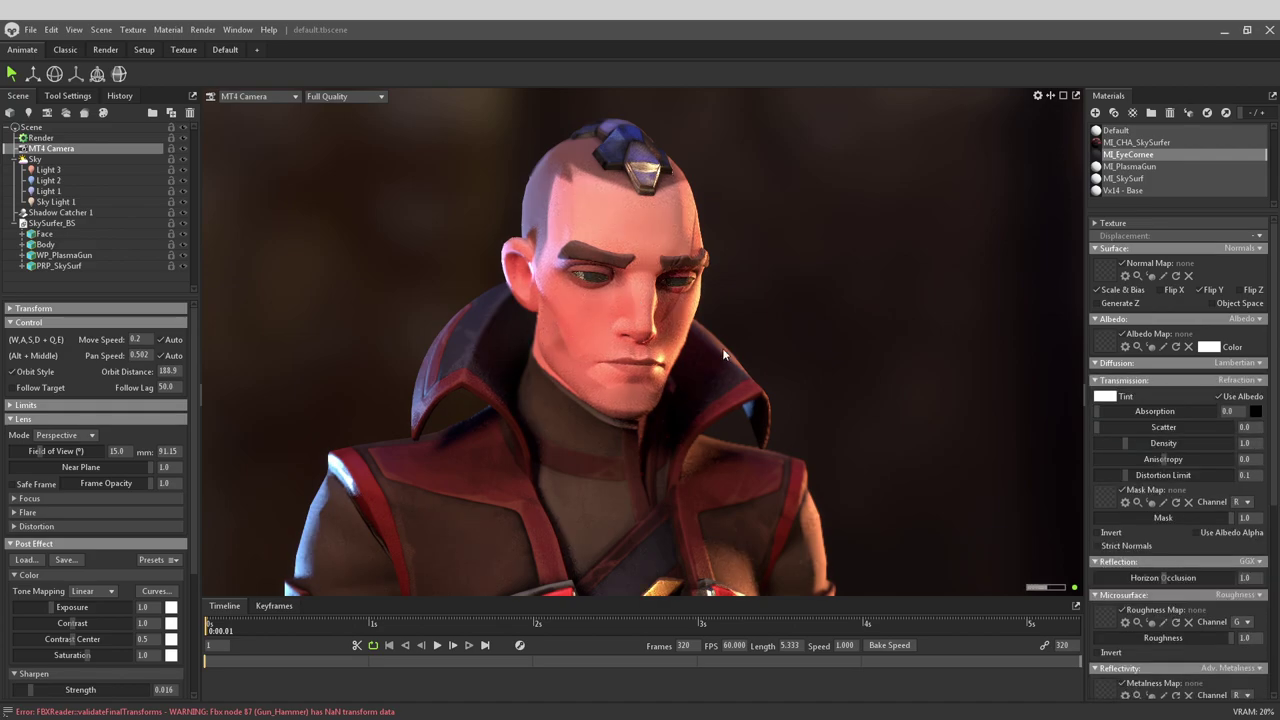
drag(1120, 445, 1096, 445)
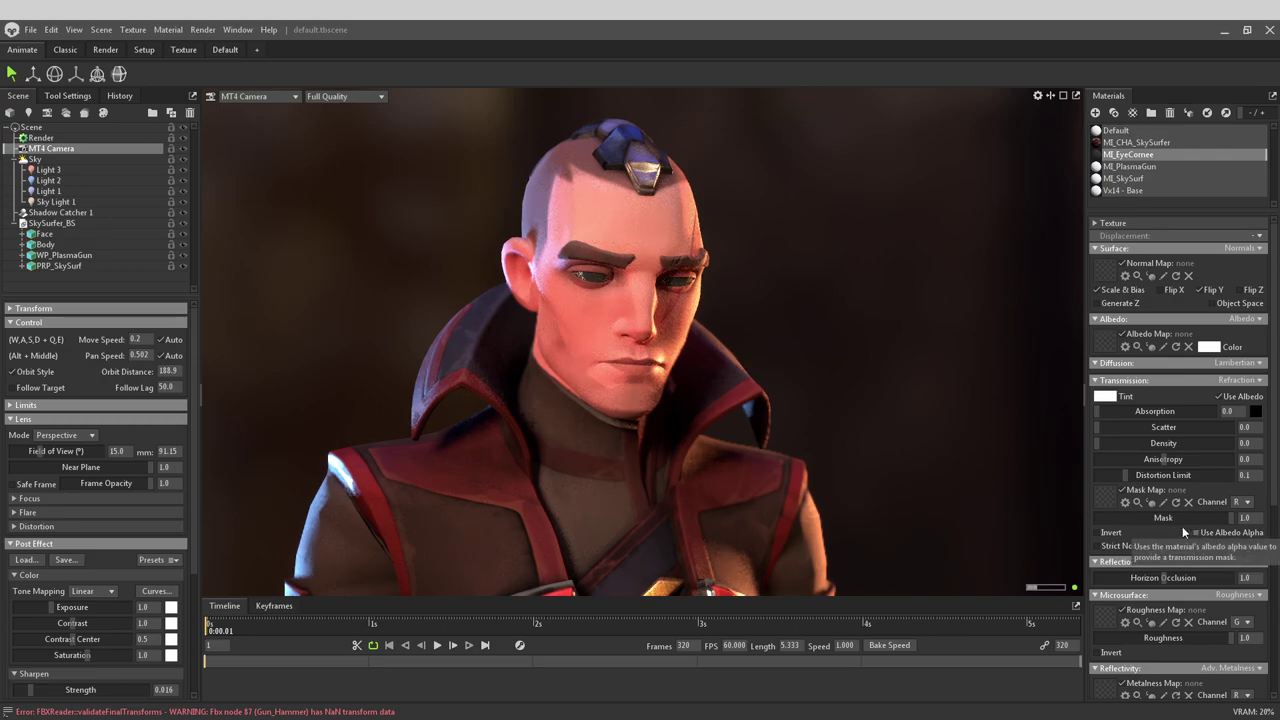
Step: Check the ray tracing transmission setting of the render, and select the SkySurfer_BS model
click(45, 138)
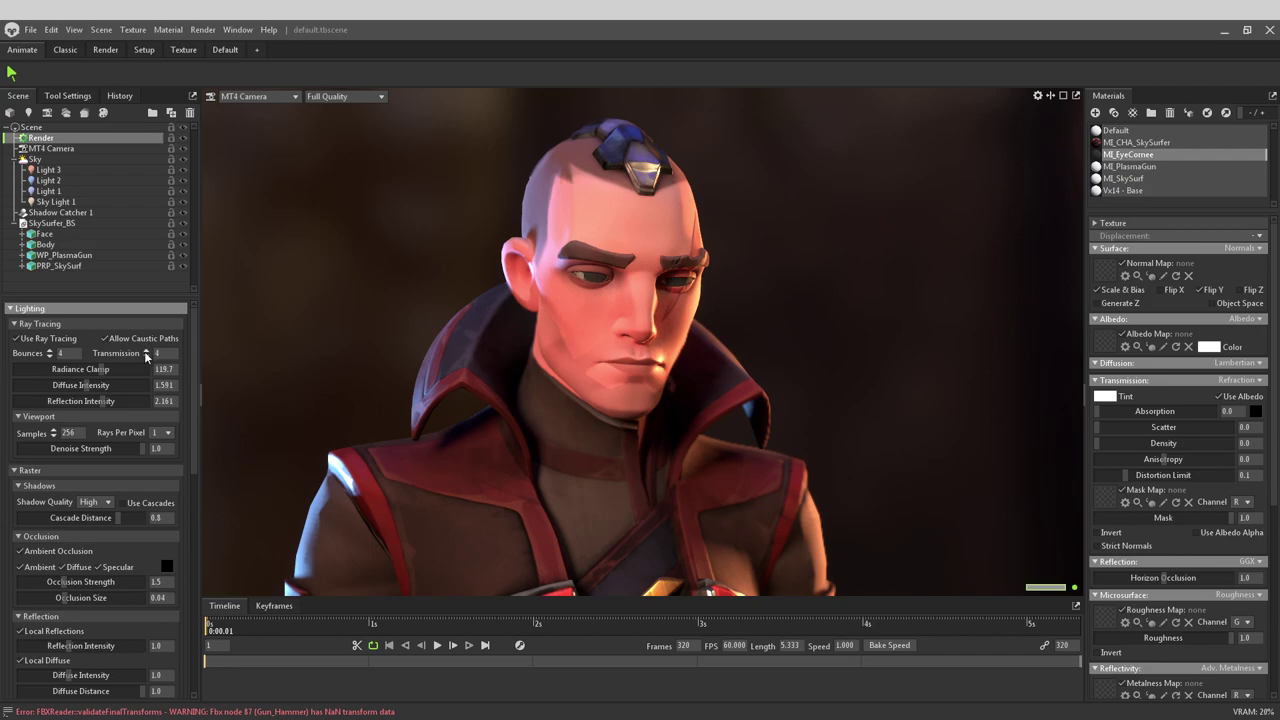
mouse_move(149, 357)
mouse_down()
mouse_move(149, 372)
mouse_move(149, 357)
mouse_up()
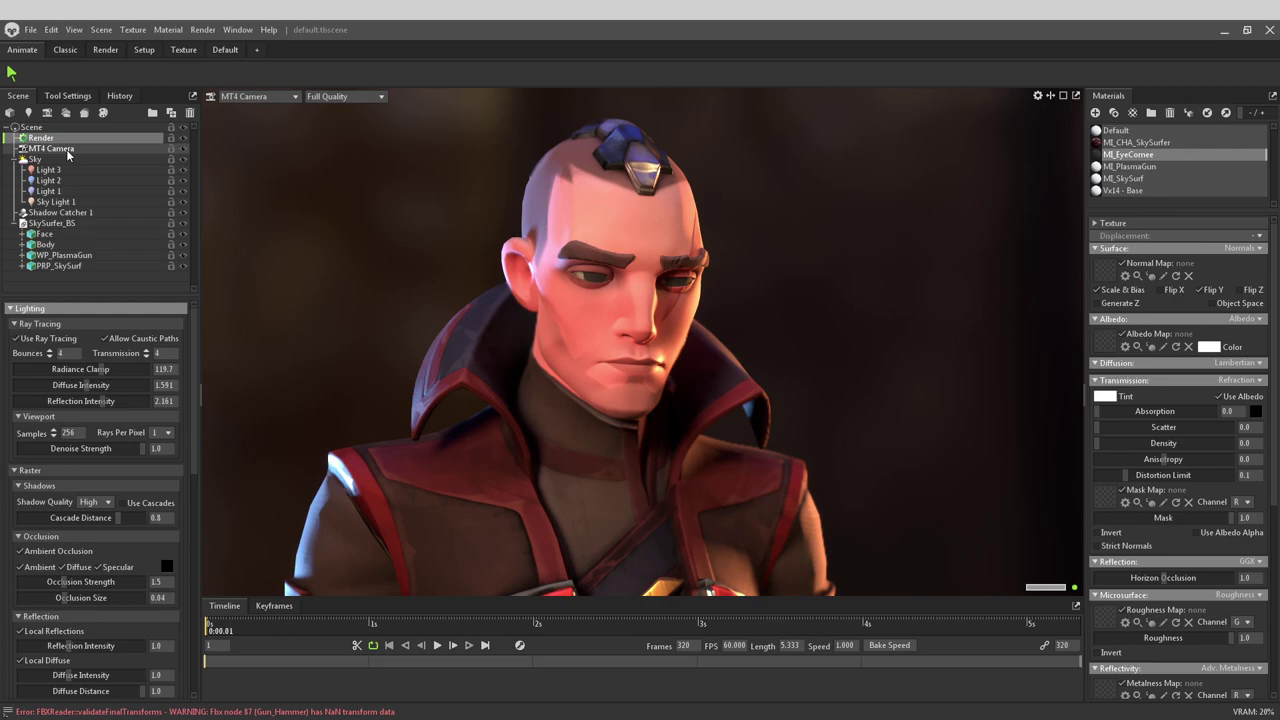
click(78, 222)
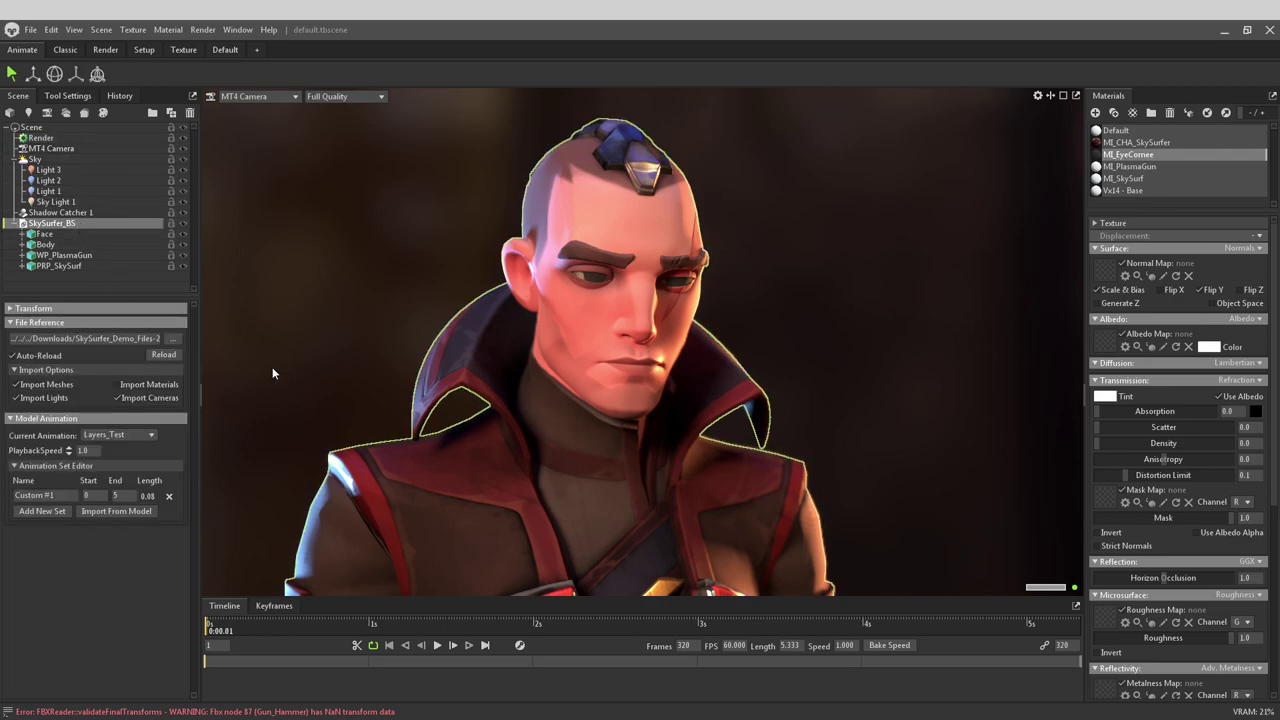
Step: Switch the MI_EyeCornee material's reflectivity to Specular with an intensity of 0.0 while viewing the eyes up close
drag(866, 358, 819, 348)
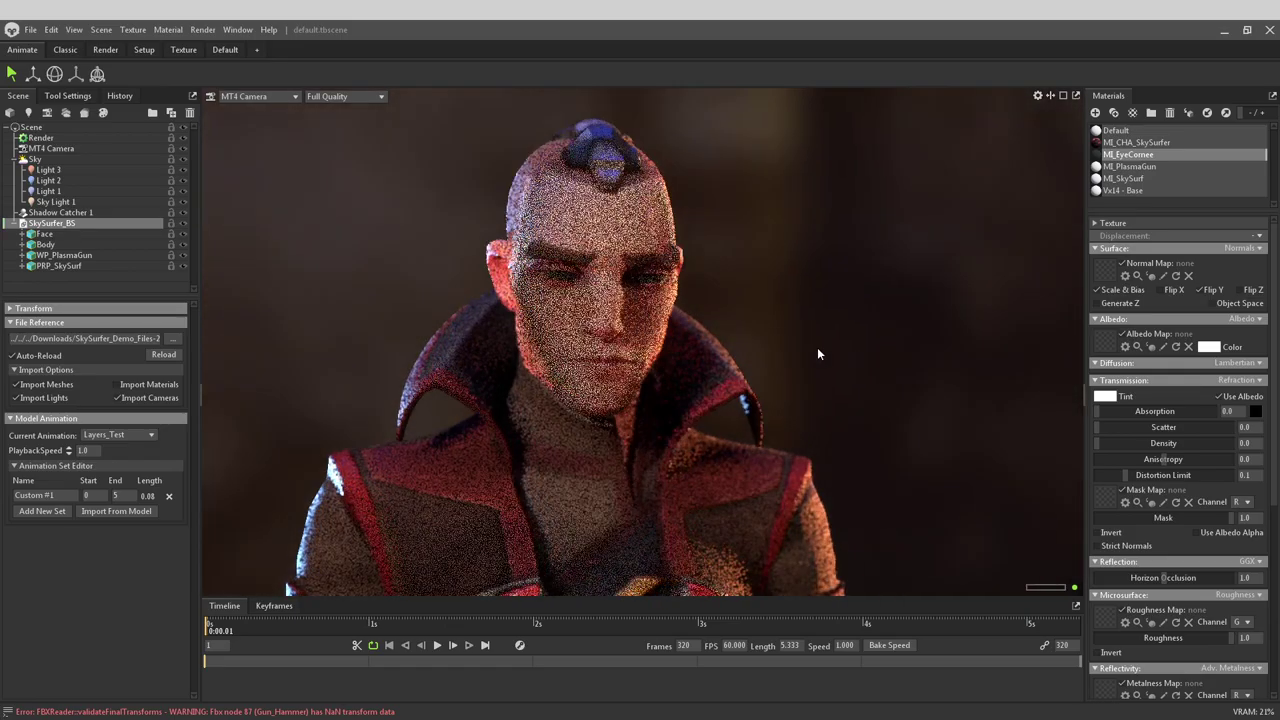
scroll(740, 309, down, 5)
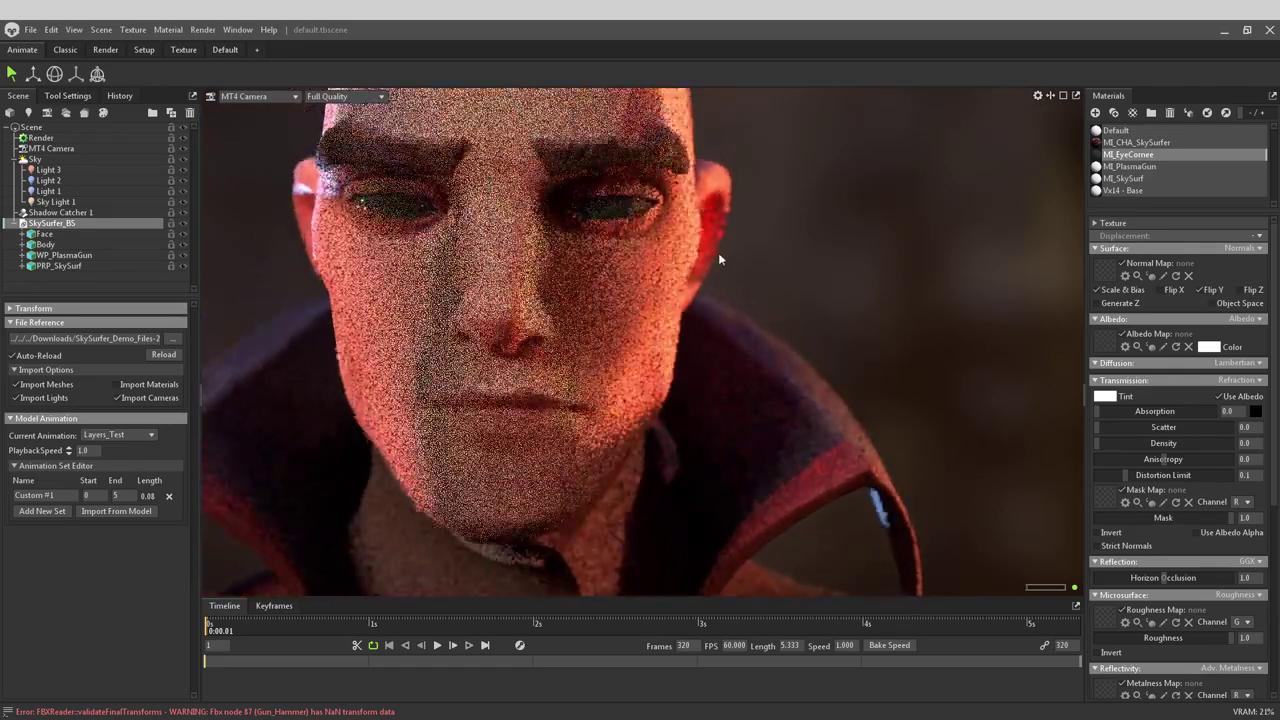
drag(716, 249, 805, 200)
scroll(805, 200, down, 3)
drag(791, 280, 838, 279)
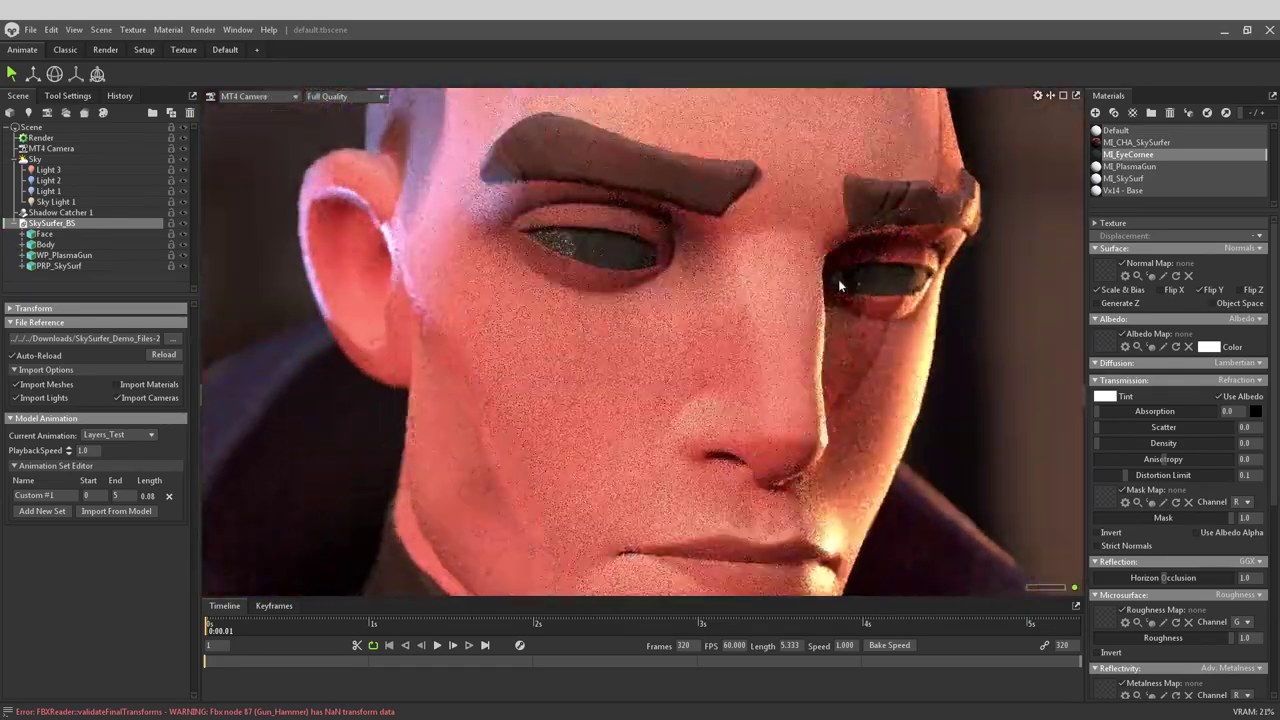
drag(992, 338, 951, 354)
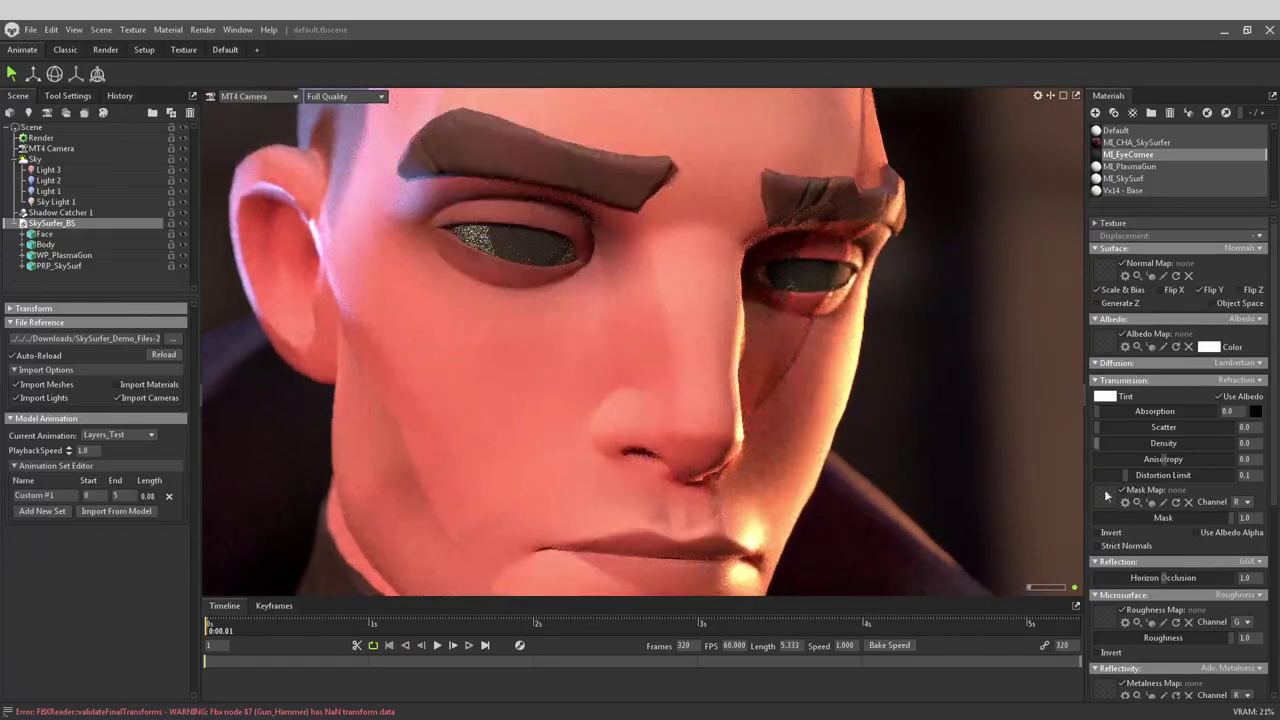
scroll(1122, 615, down, 6)
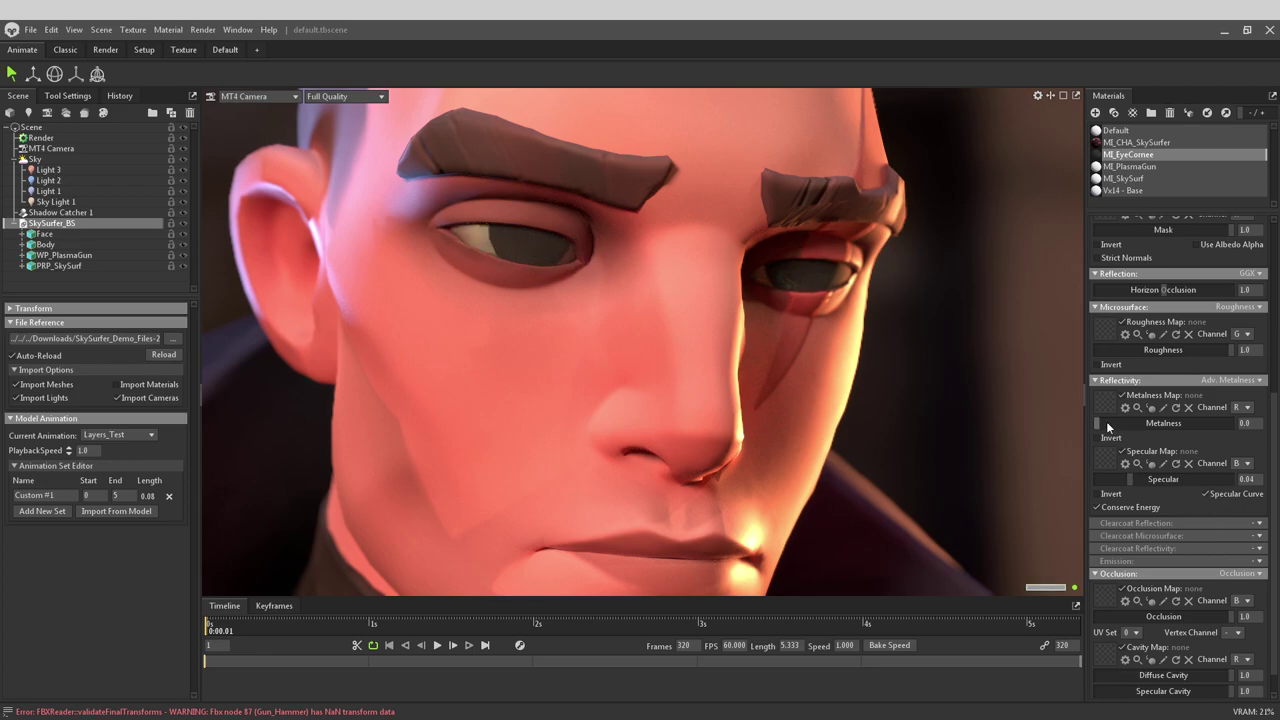
click(1247, 384)
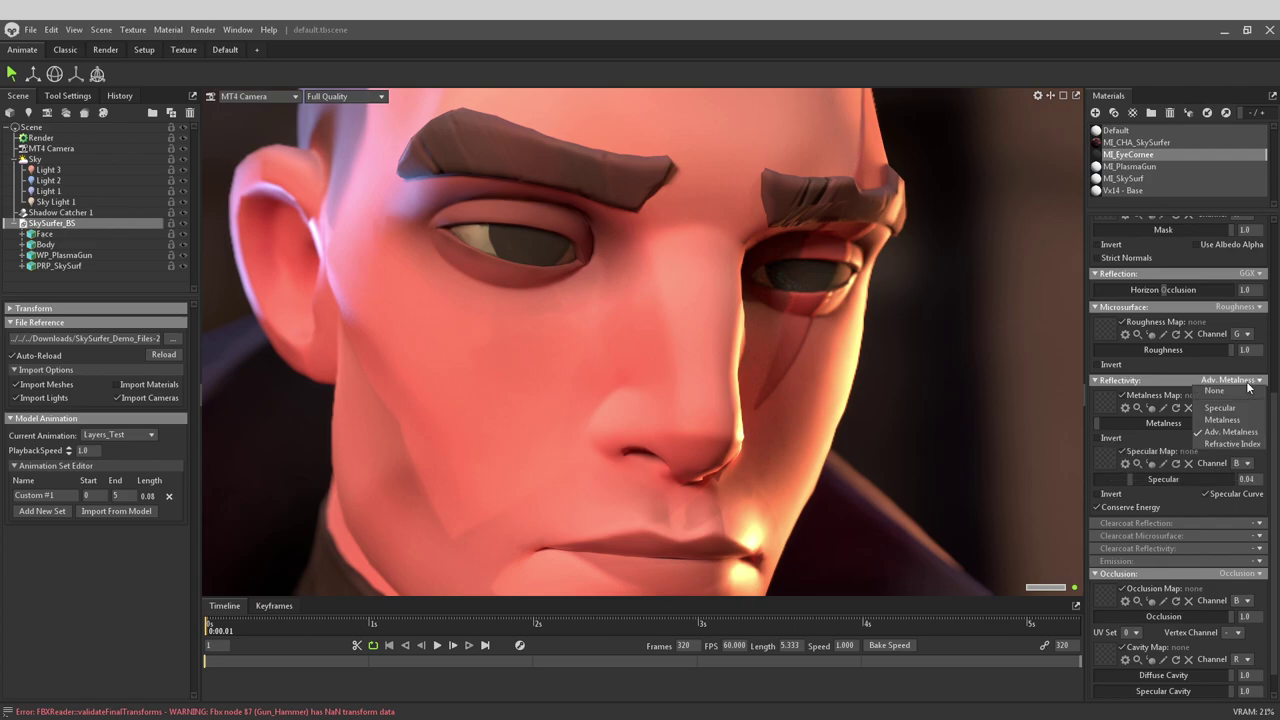
click(1197, 410)
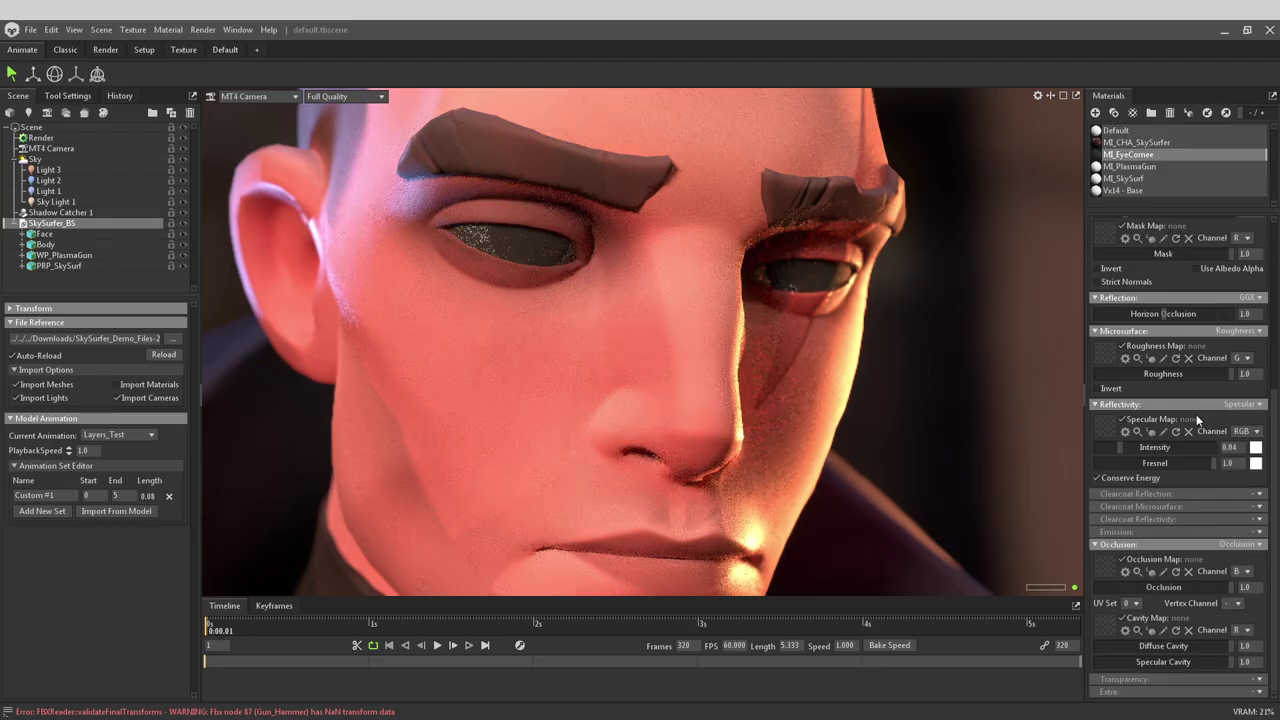
drag(1120, 445, 1094, 447)
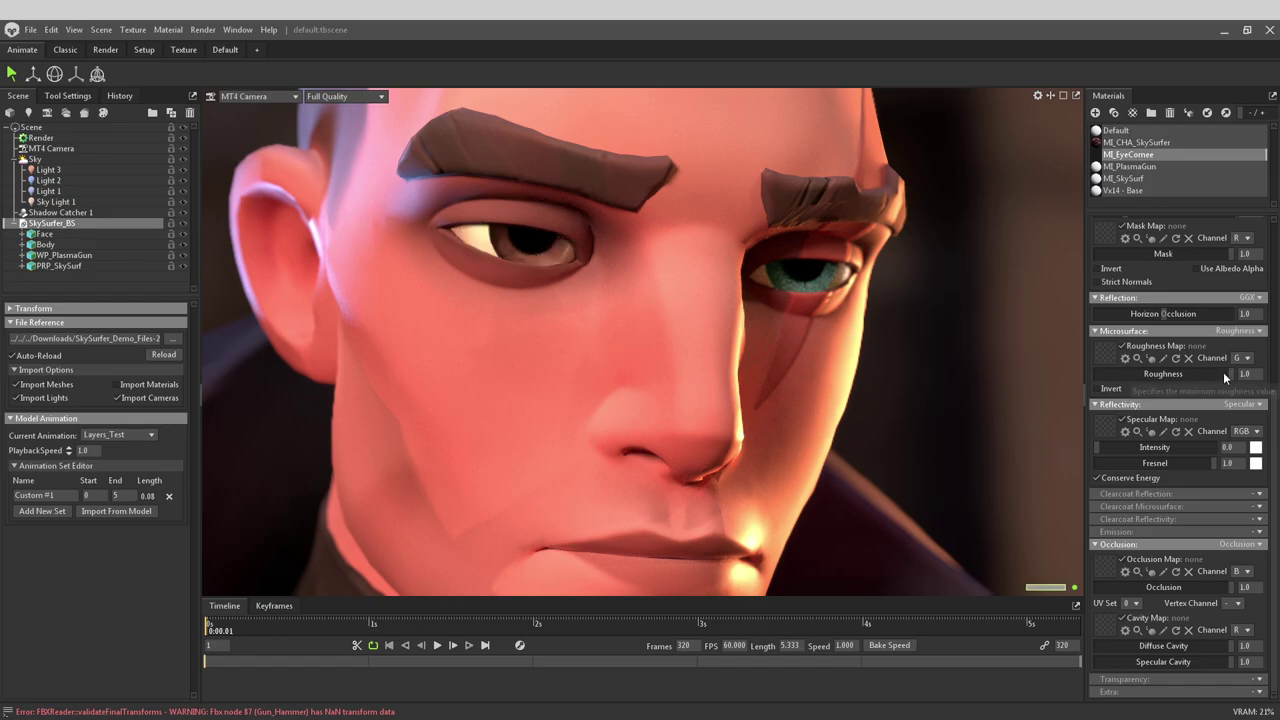
Step: Try a lower roughness on the MI_EyeCornee material and undo the change
drag(1223, 372, 1157, 391)
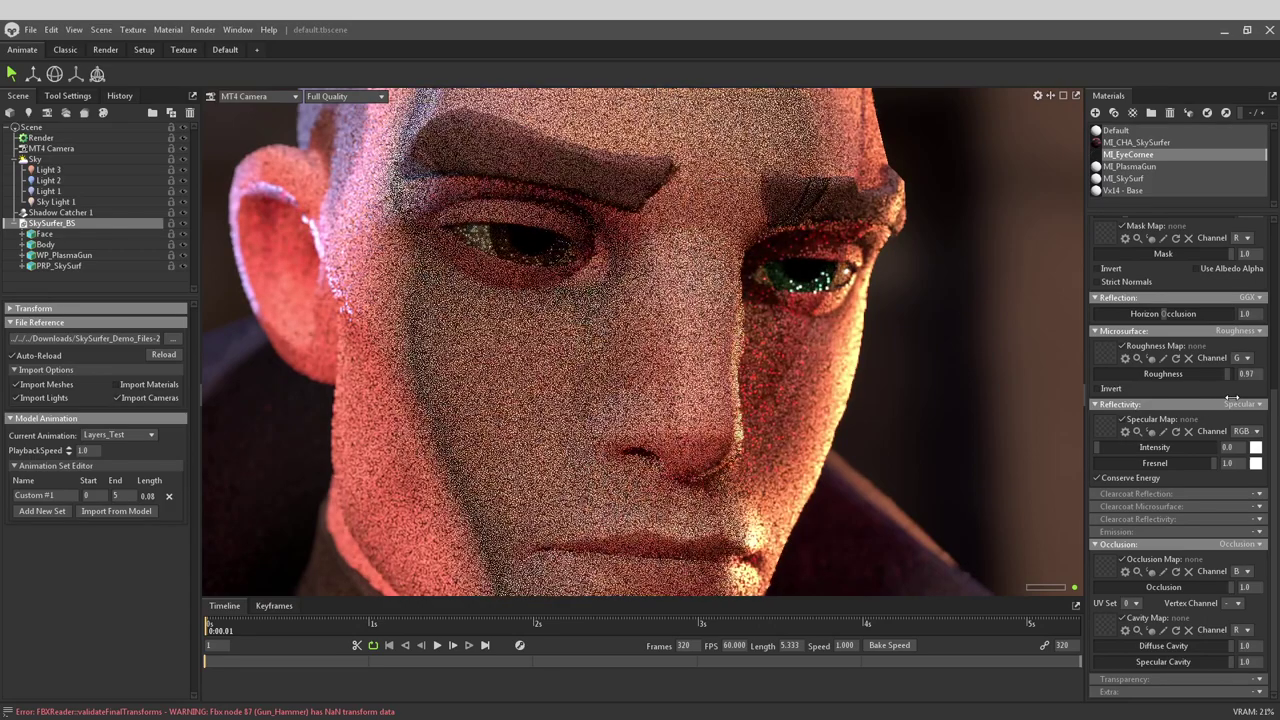
key(ctrl+z)
scroll(1164, 393, up, 2)
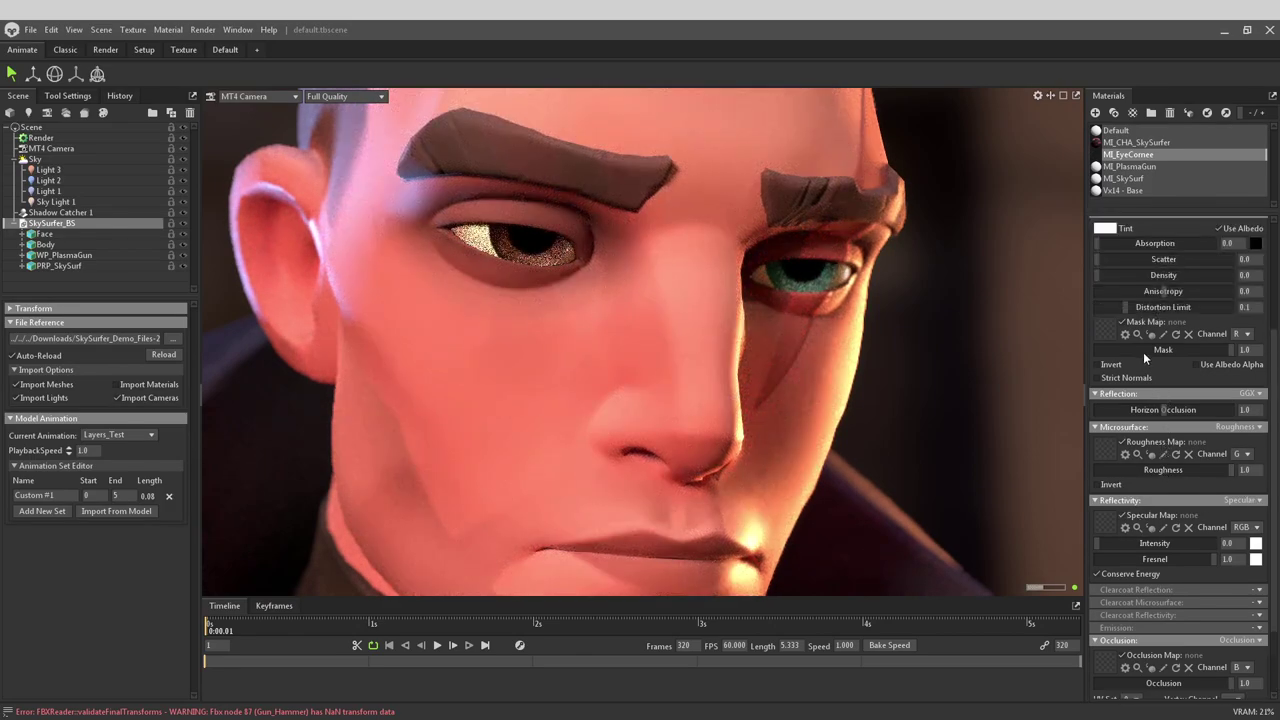
scroll(1150, 383, up, 2)
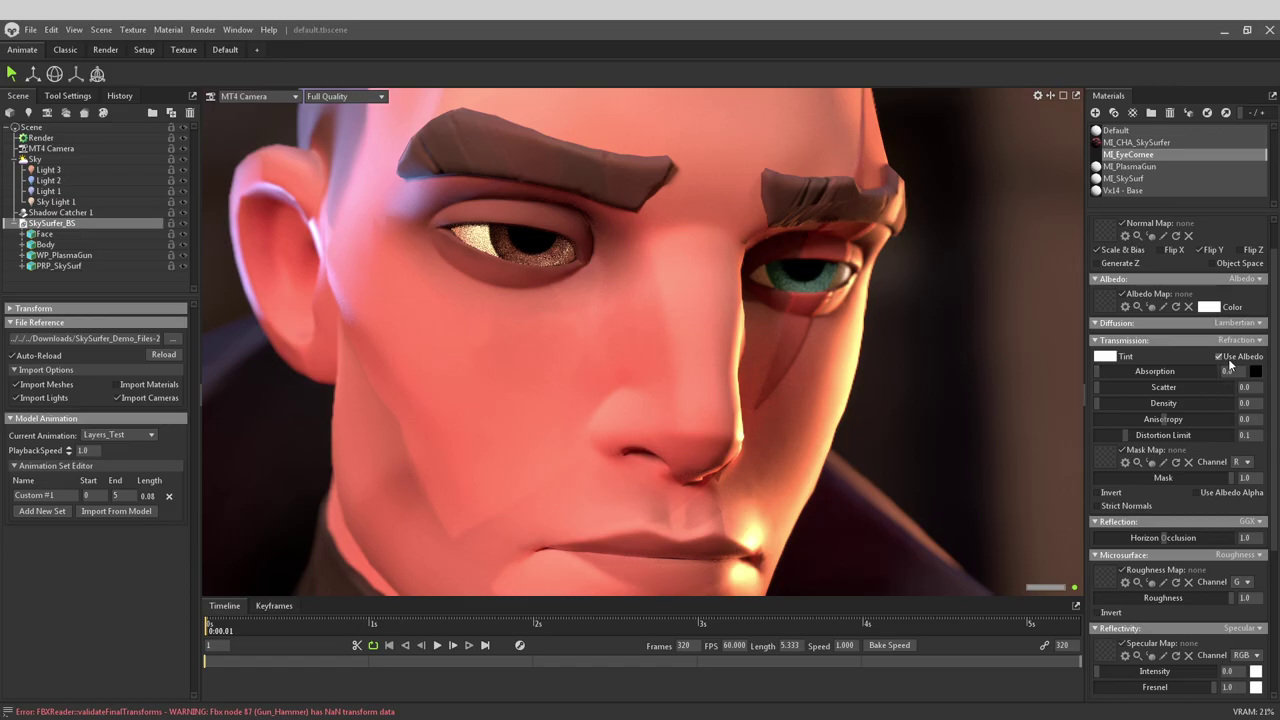
Step: View the character's head and chest and check the transparency options of the MI_EyeCornee material without choosing one
drag(866, 400, 794, 289)
drag(772, 437, 766, 509)
scroll(1161, 494, down, 5)
scroll(1165, 510, down, 1)
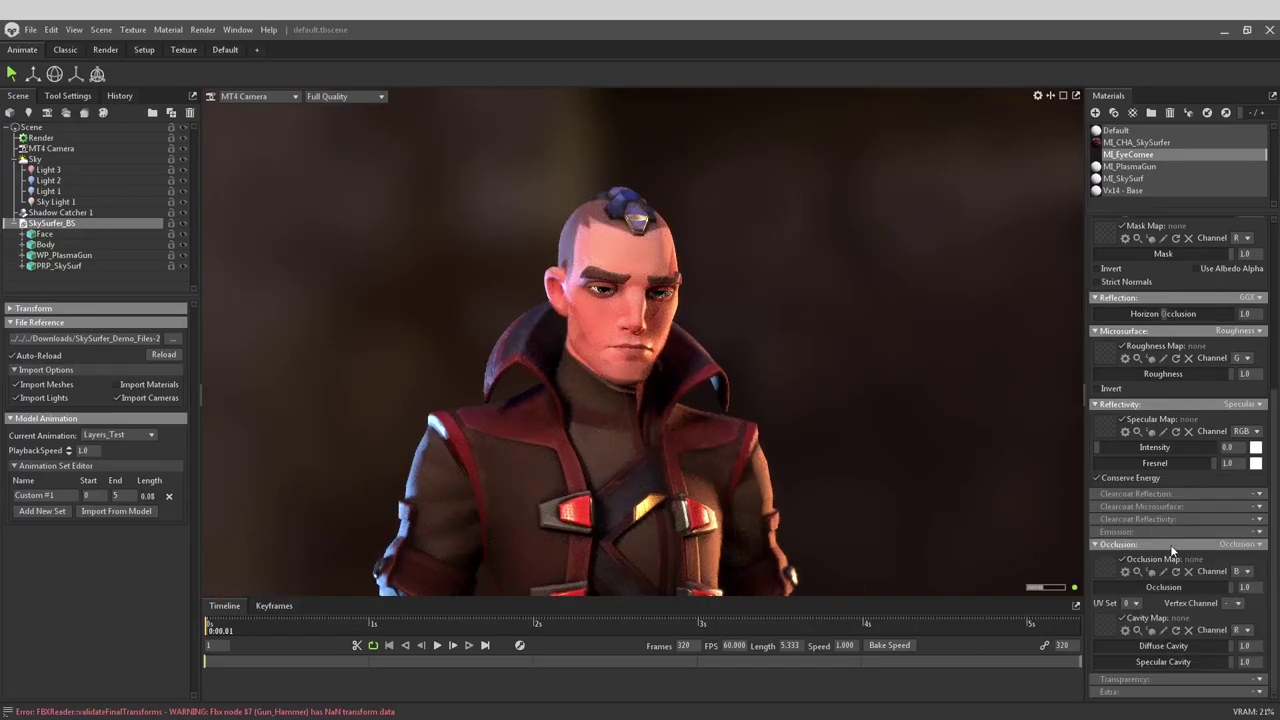
click(1257, 680)
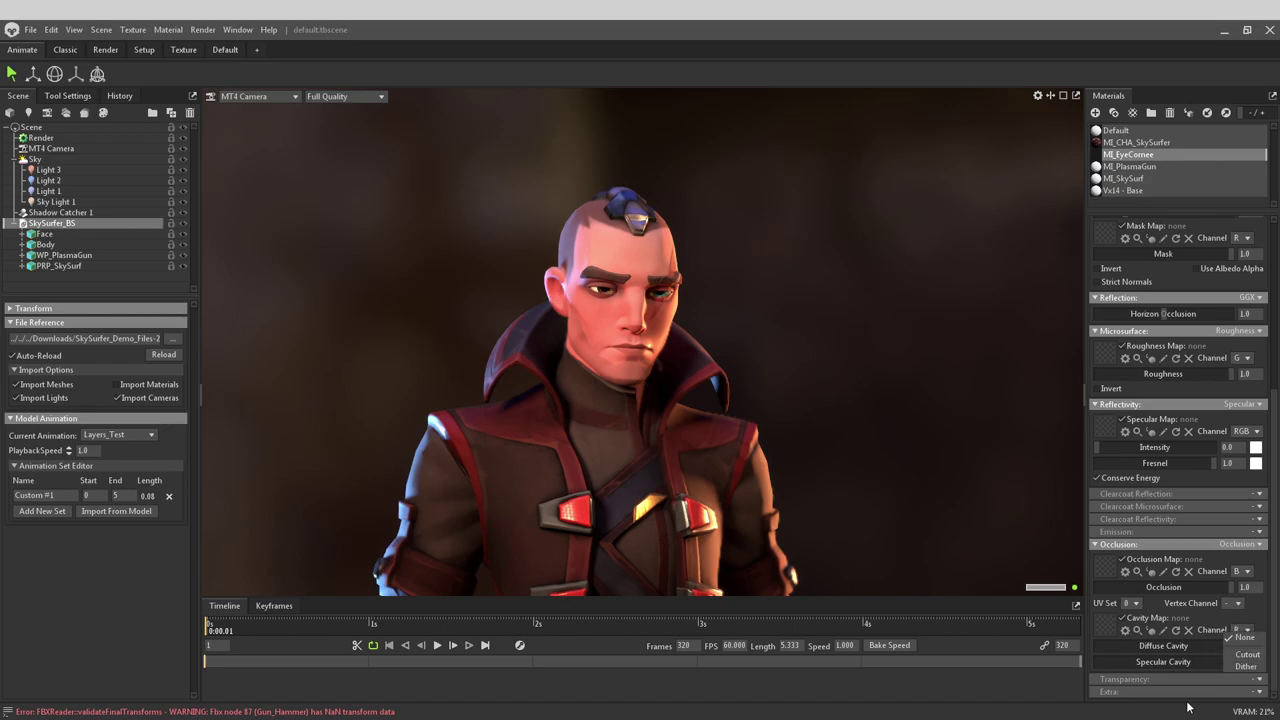
click(1021, 687)
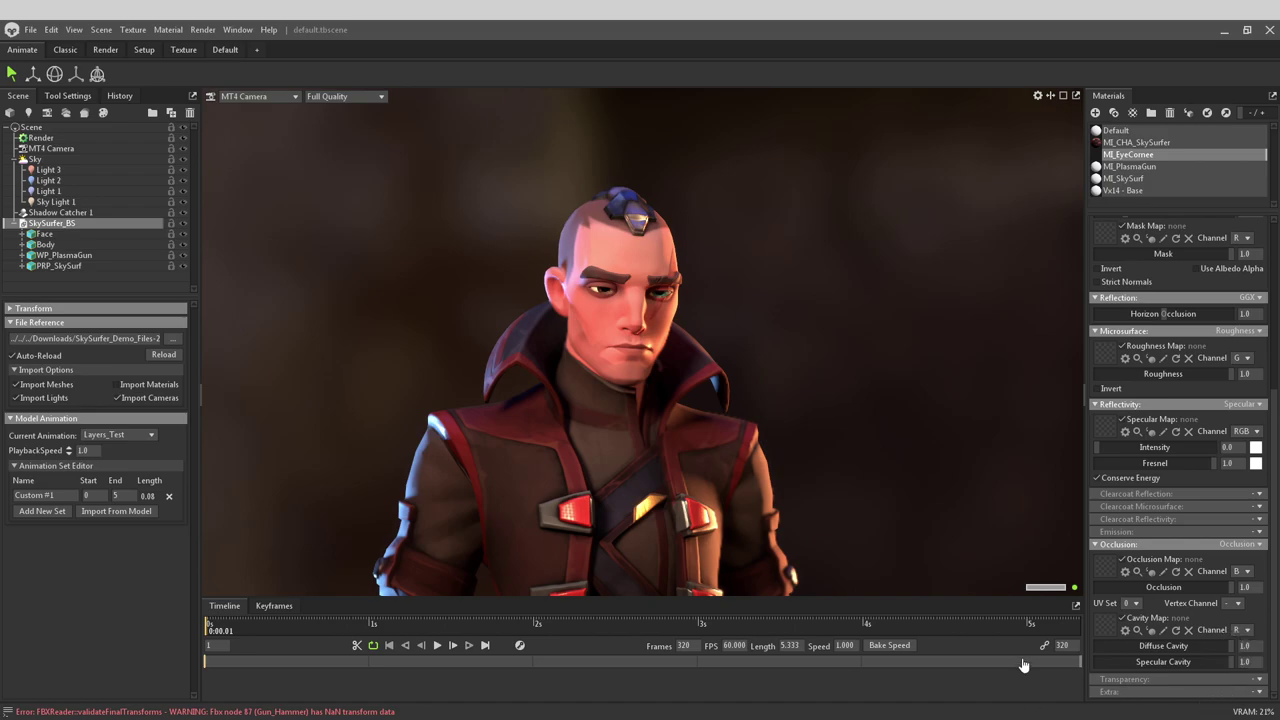
Step: Set the distortion limit of the MI_EyeCornee transmission to 0.0 and compare the eyes with Use Albedo off and on, leaving it on
scroll(761, 314, up, 10)
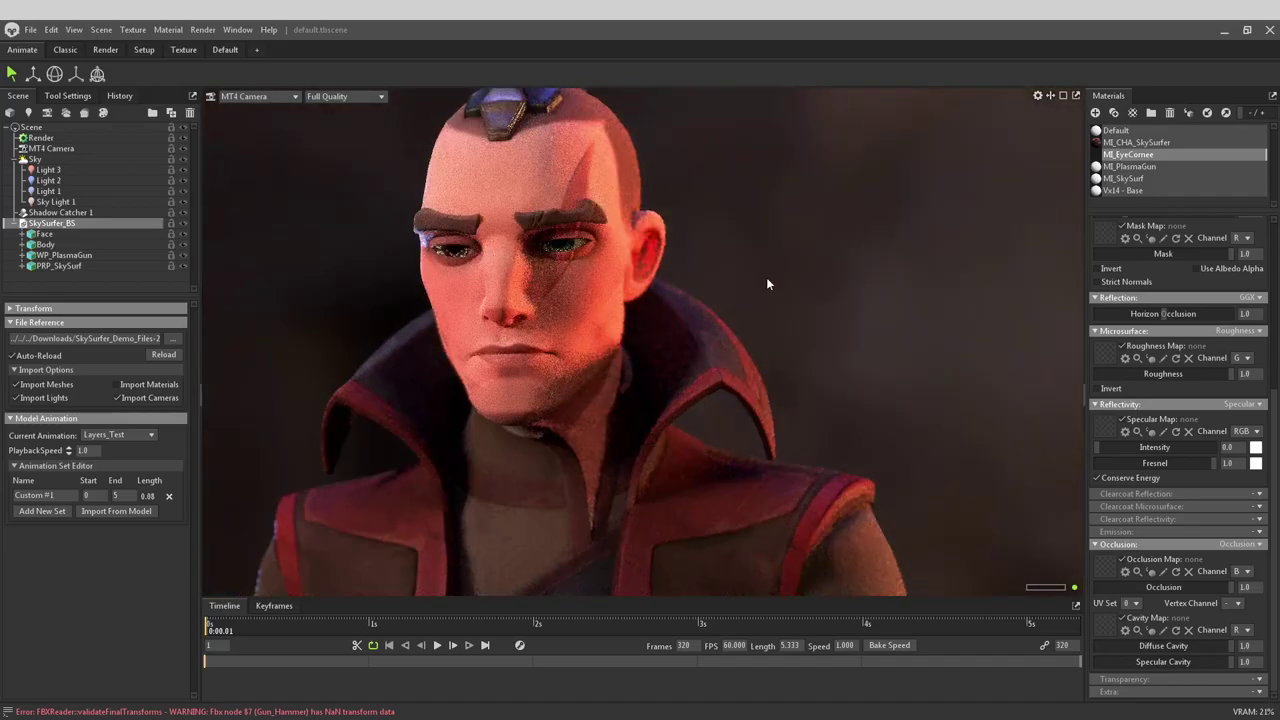
drag(766, 277, 863, 324)
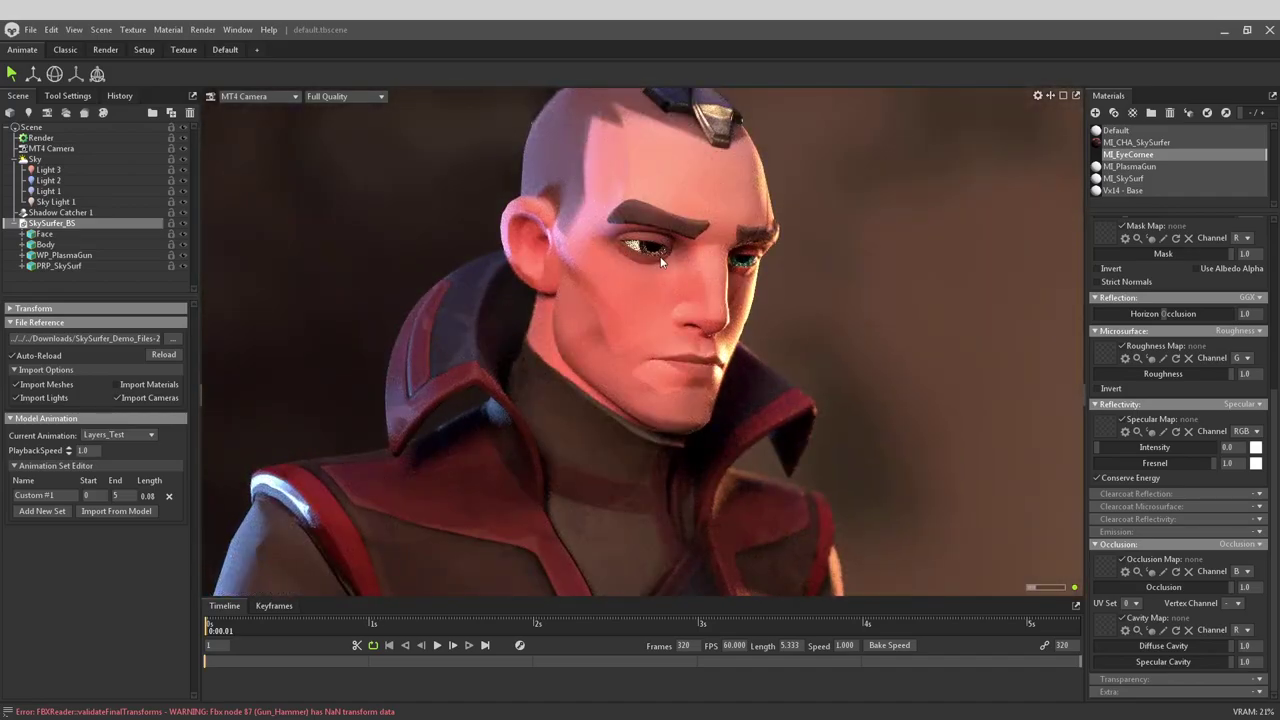
scroll(1189, 561, up, 4)
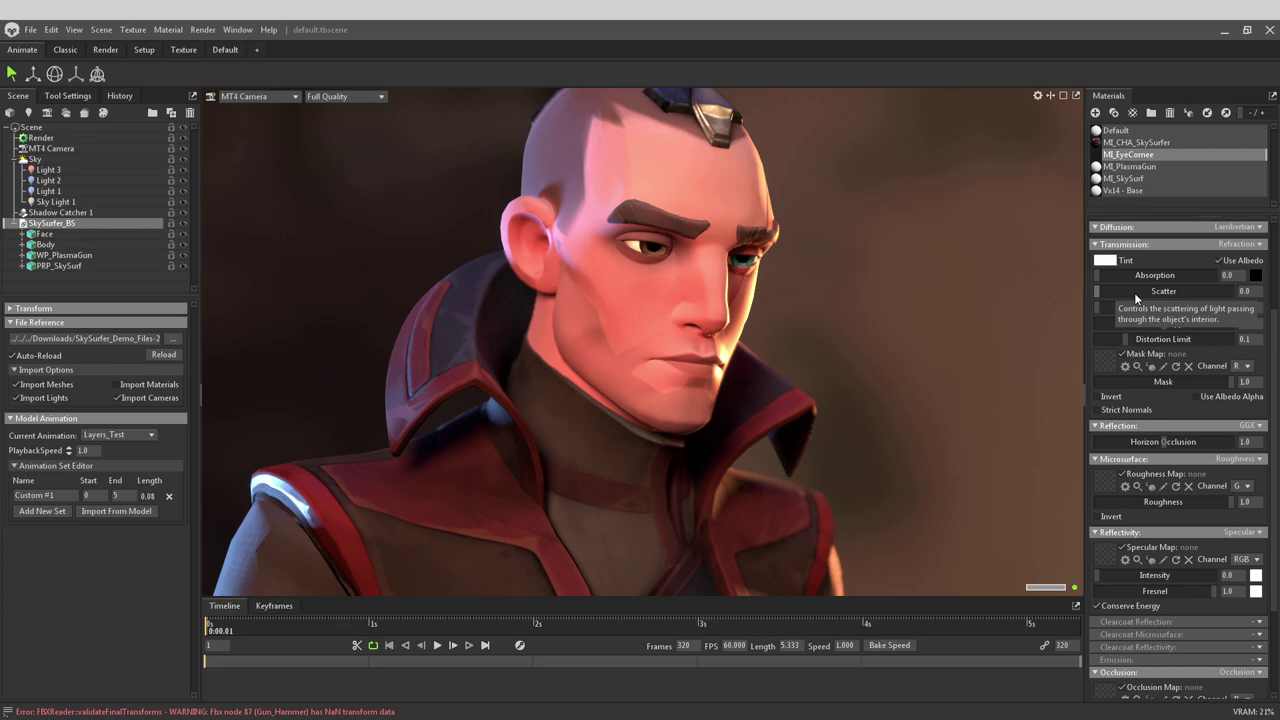
mouse_move(1124, 339)
mouse_down()
mouse_move(1108, 339)
mouse_move(1140, 343)
mouse_up()
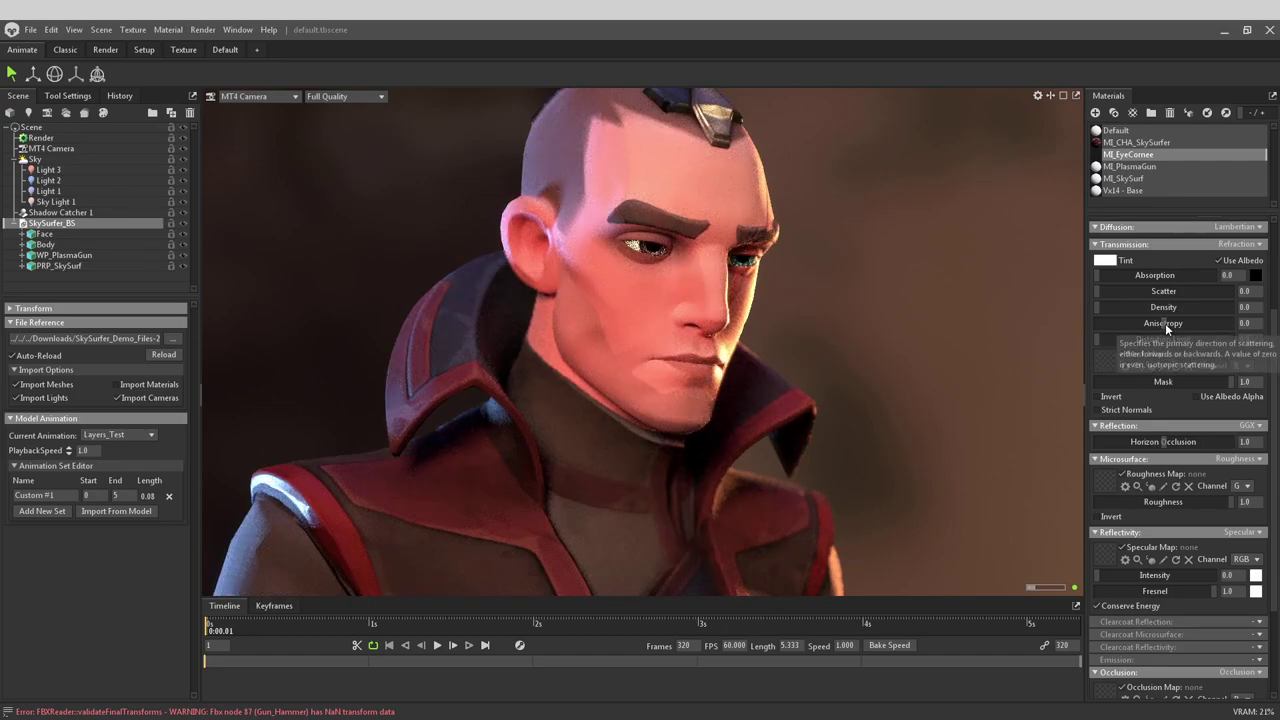
mouse_move(1096, 305)
mouse_down()
mouse_move(1166, 322)
mouse_move(1116, 312)
mouse_up()
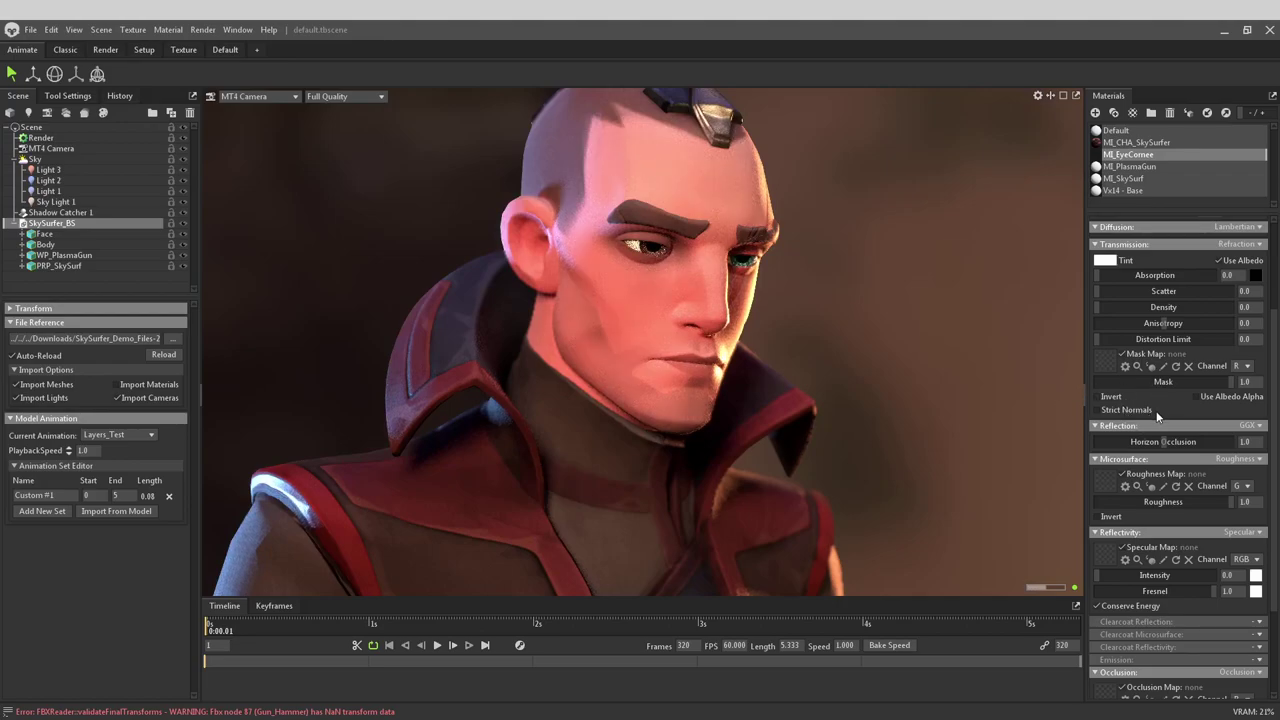
click(1233, 261)
click(1233, 261)
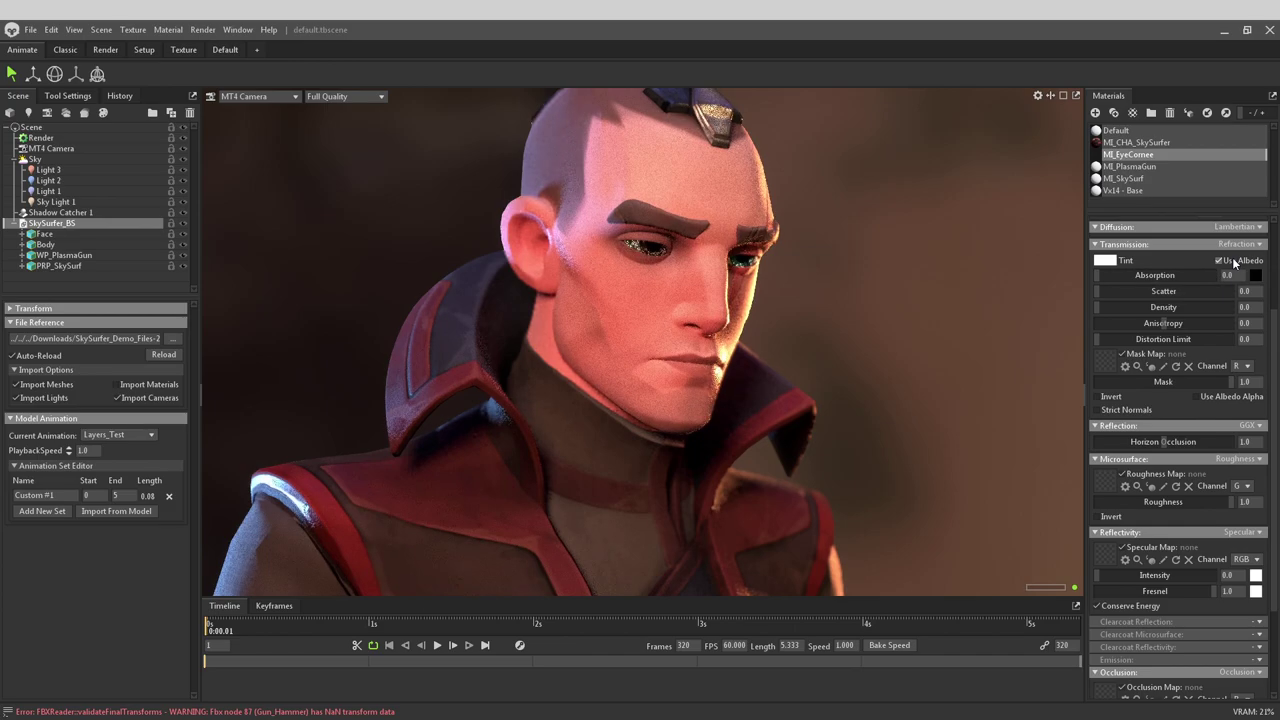
Step: Set the transmission tint of the MI_EyeCornee material to the light blue 8fb2dc
click(1105, 262)
drag(692, 306, 701, 358)
drag(733, 268, 462, 304)
drag(429, 352, 431, 384)
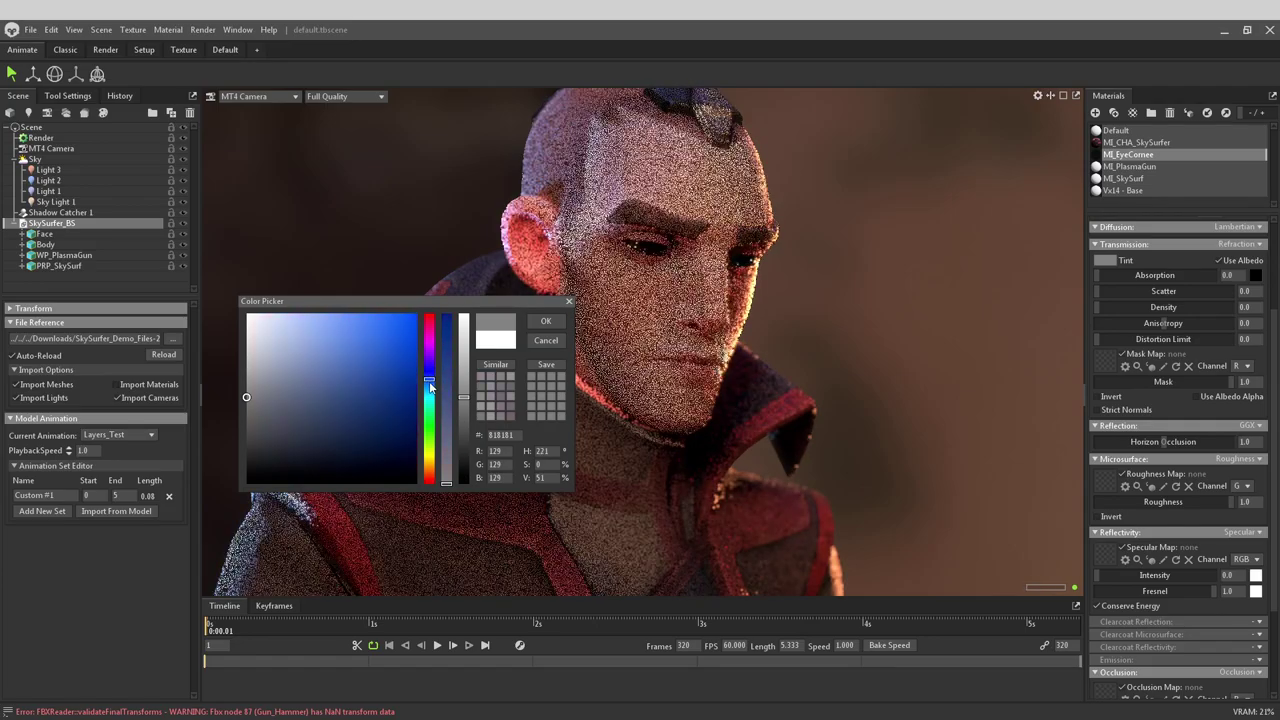
click(449, 400)
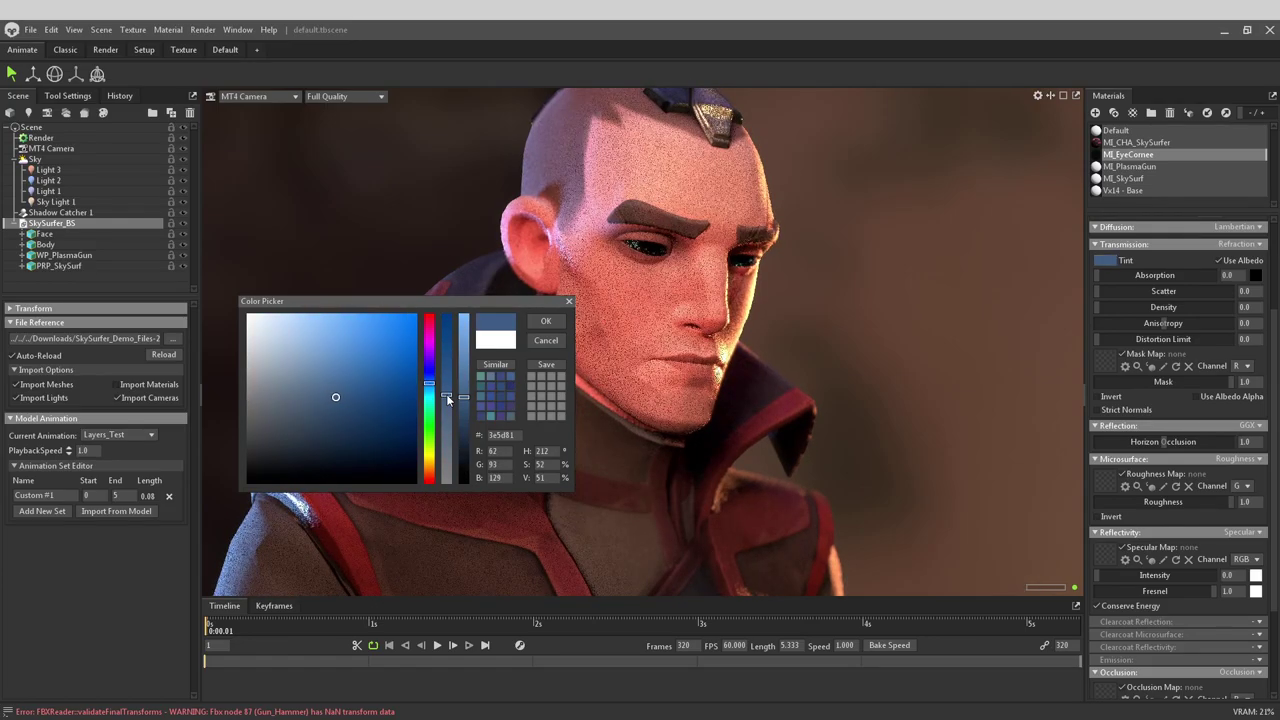
drag(448, 401, 448, 423)
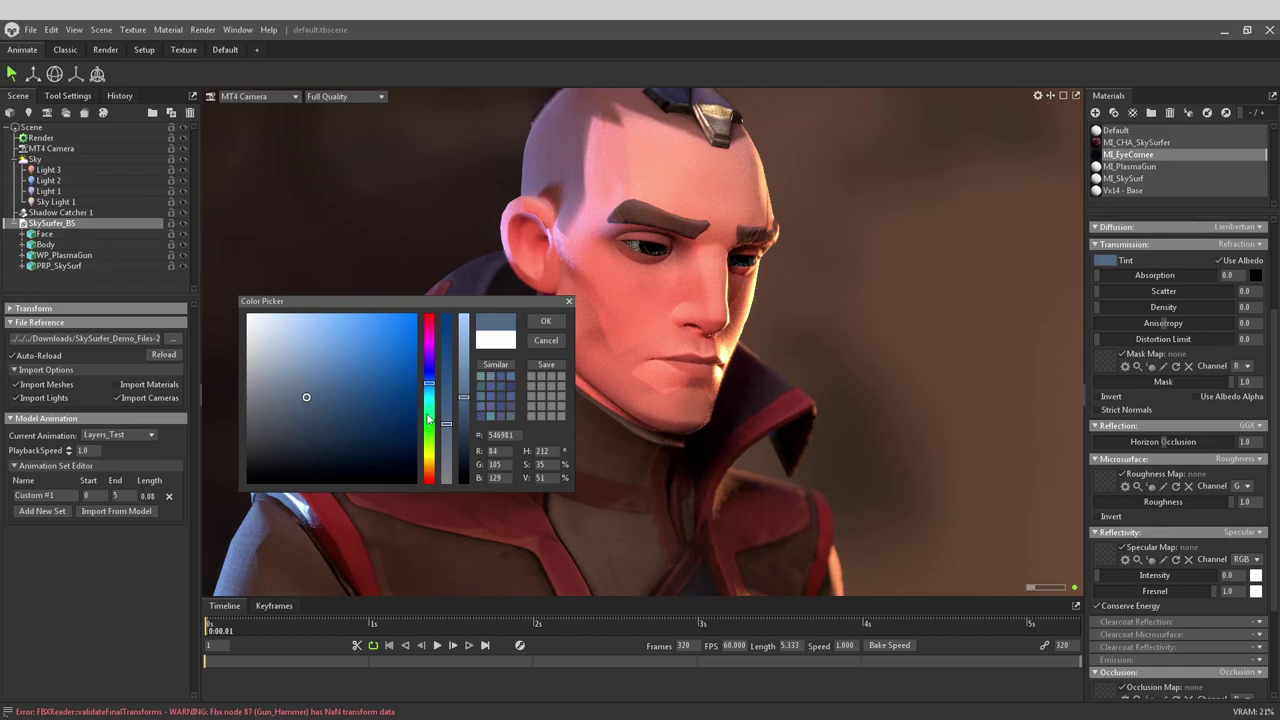
drag(462, 375, 463, 338)
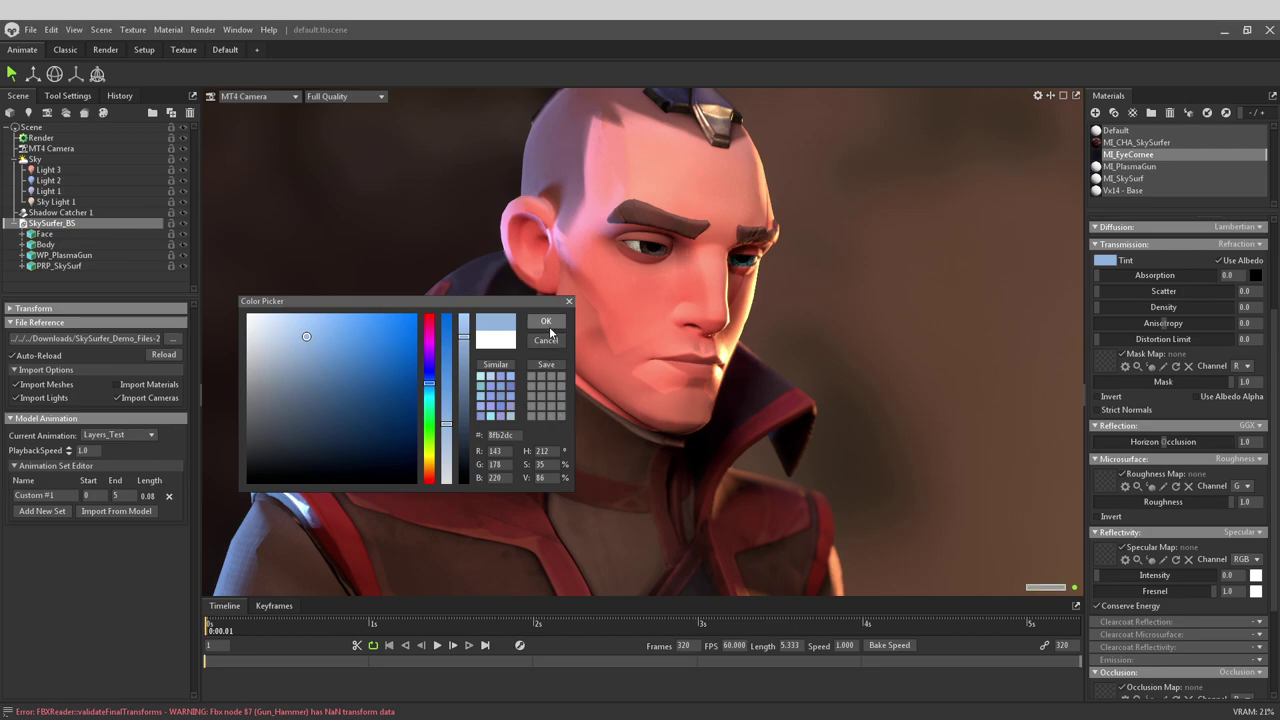
click(546, 322)
Step: Assign TEX_WP_PlasmaGun_N.tga from the SkySurfer_Demo_Files-2 folder as the normal map of the MI_PlasmaGun material
drag(666, 375, 821, 330)
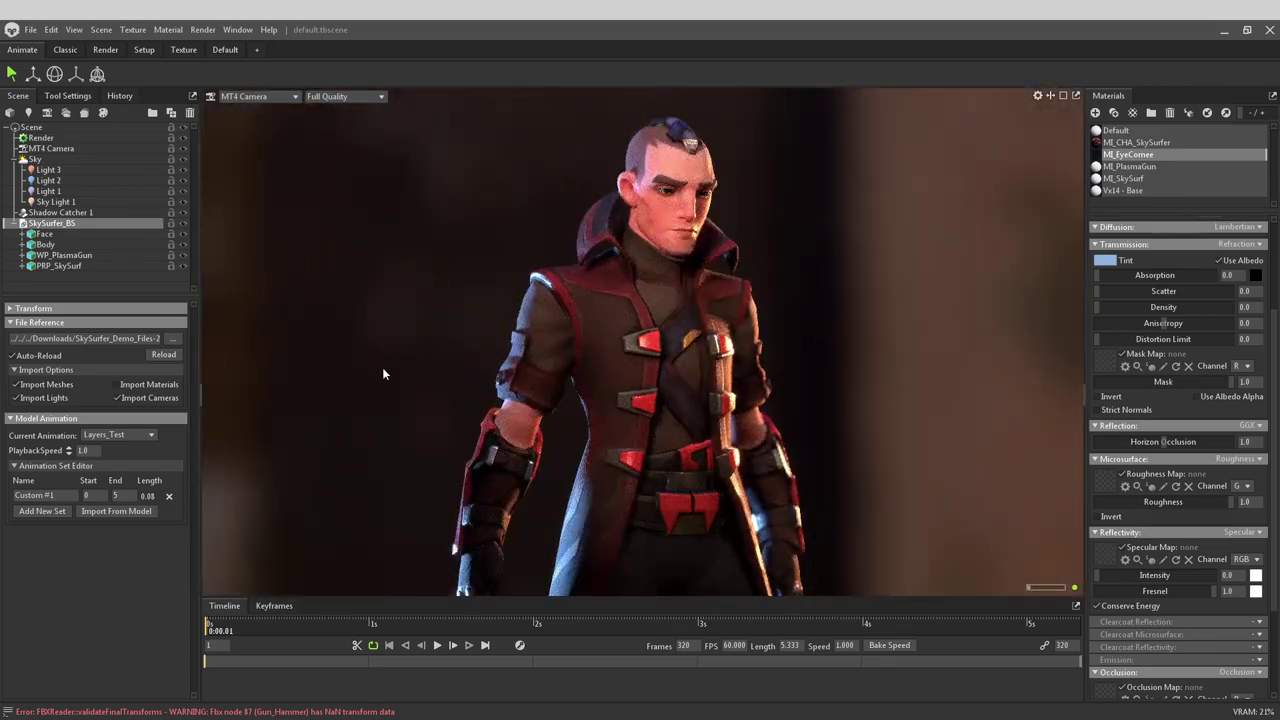
drag(730, 487, 855, 381)
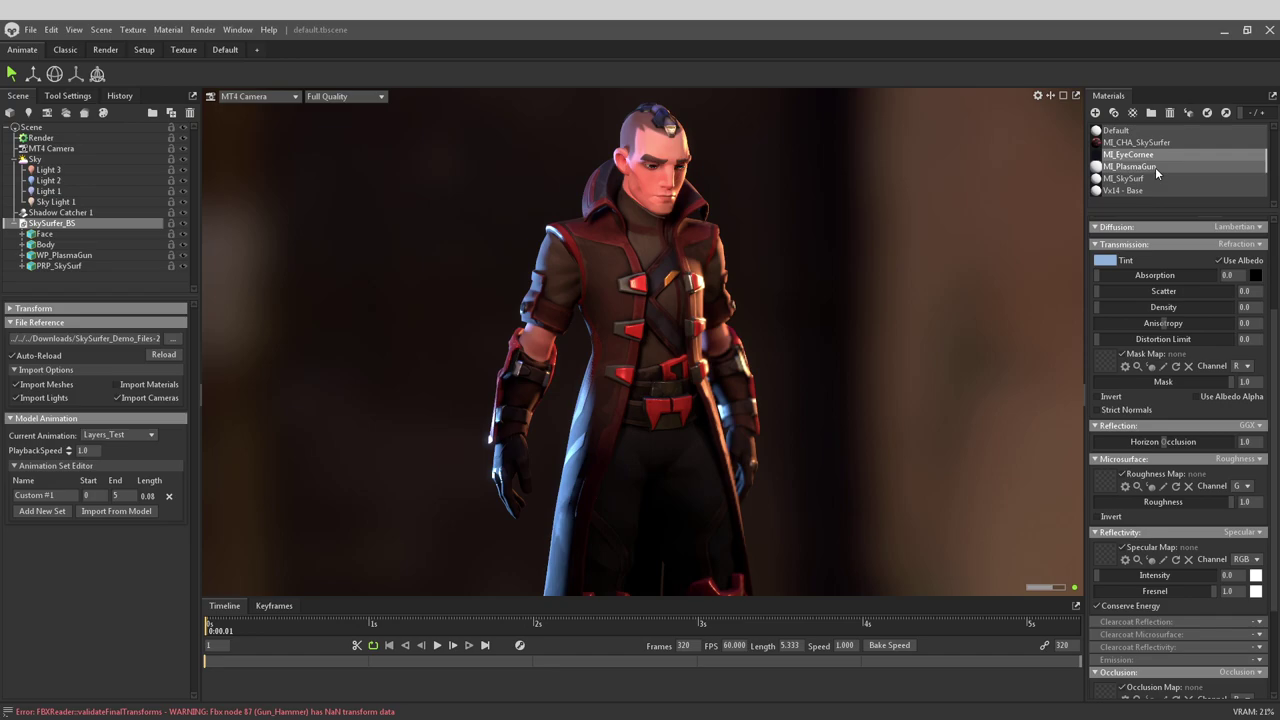
click(1155, 167)
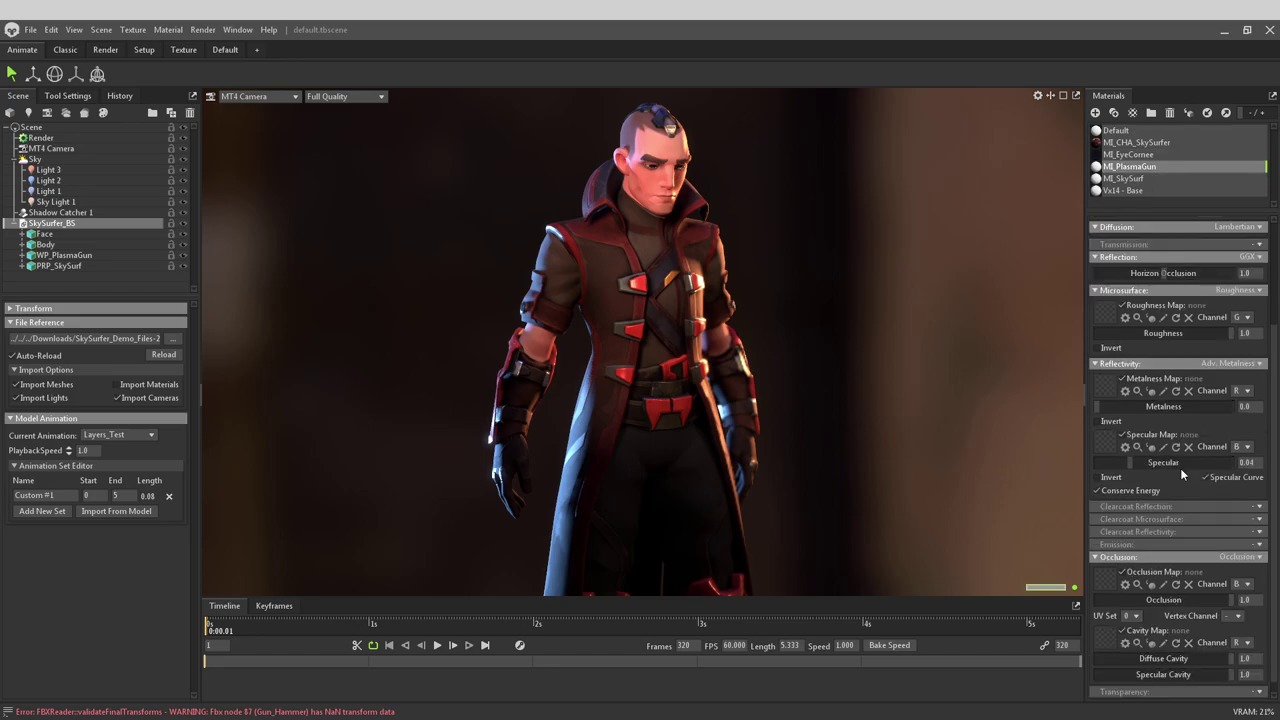
scroll(1160, 465, up, 3)
key(alt+Tab)
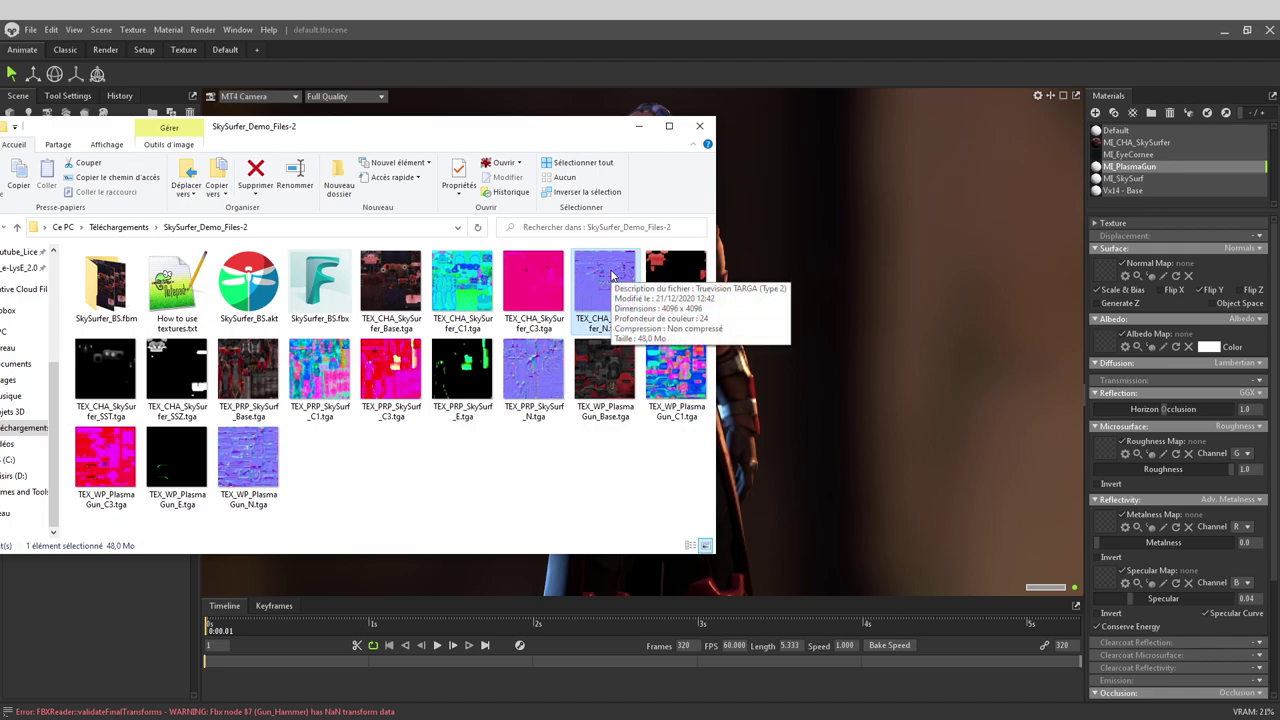
click(258, 470)
drag(258, 470, 1108, 276)
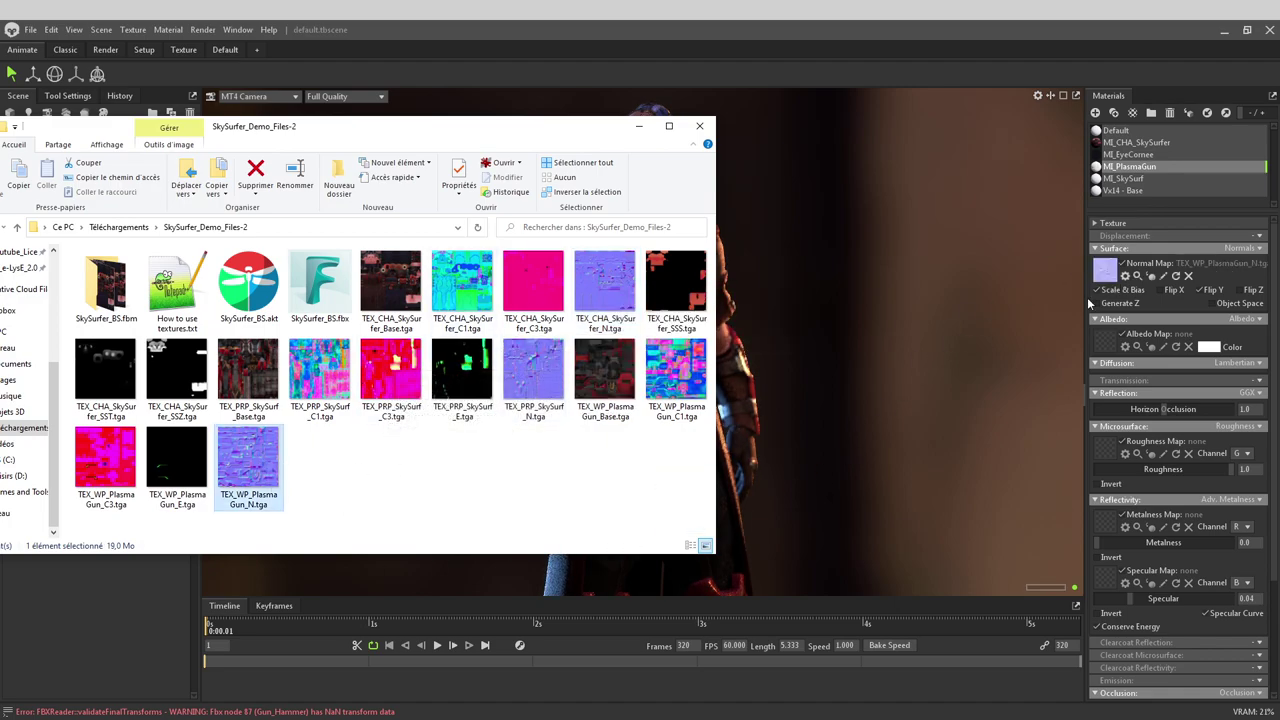
Step: Assign TEX_WP_PlasmaGun_C3.tga as both the specular map and the cavity map of the MI_PlasmaGun material
click(114, 480)
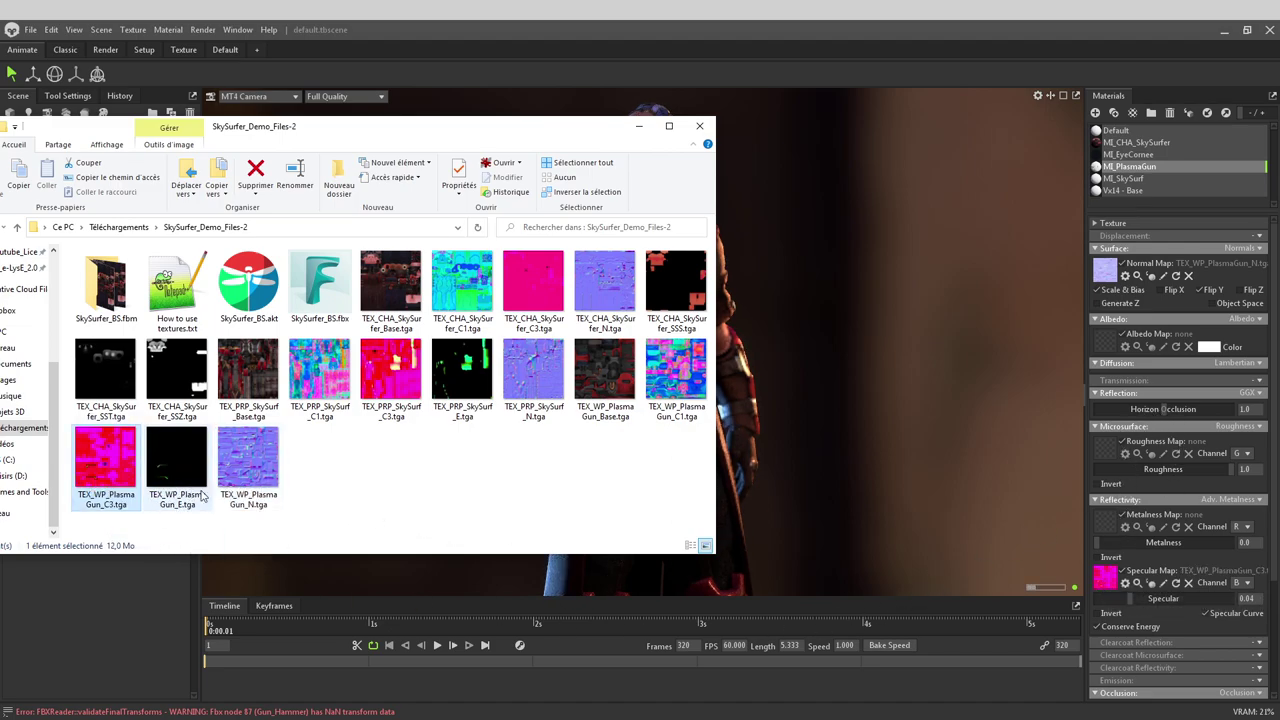
scroll(1193, 557, down, 3)
drag(110, 470, 1113, 633)
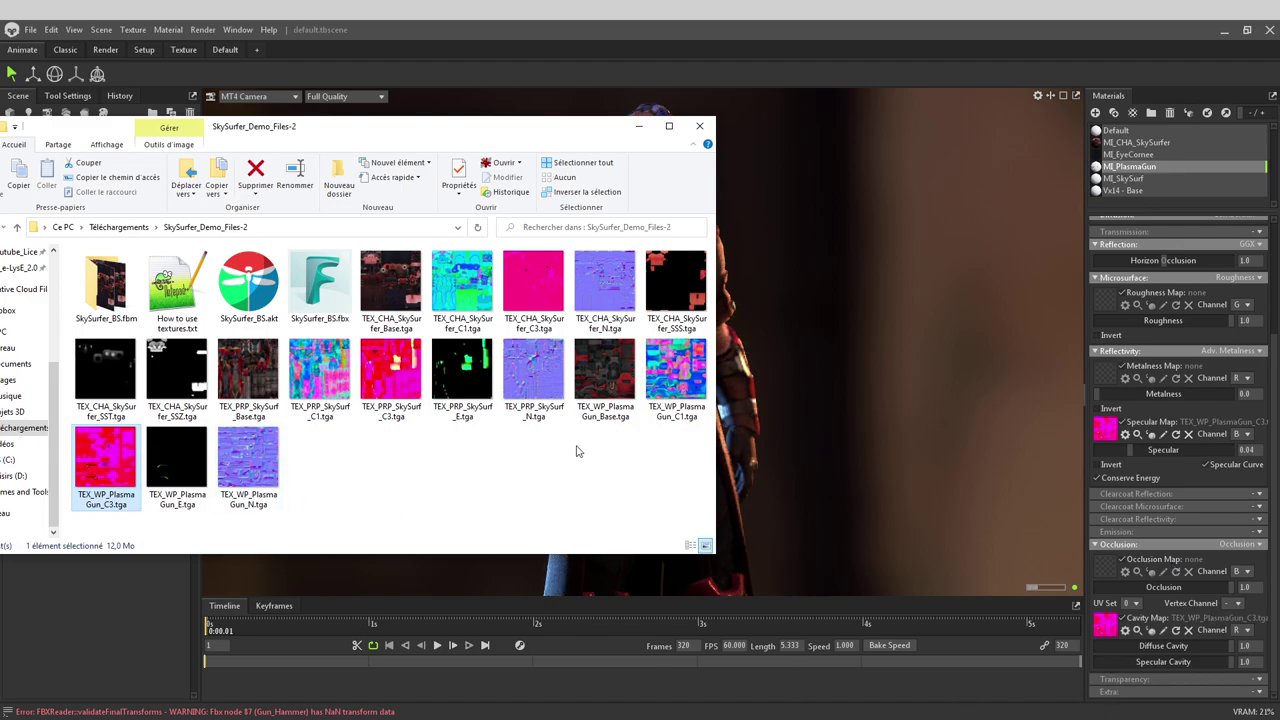
Step: Assign TEX_WP_PlasmaGun_C1.tga as MI_PlasmaGun's occlusion, metalness and roughness maps, and TEX_WP_PlasmaGun_Base.tga as its albedo map
drag(676, 373, 1111, 572)
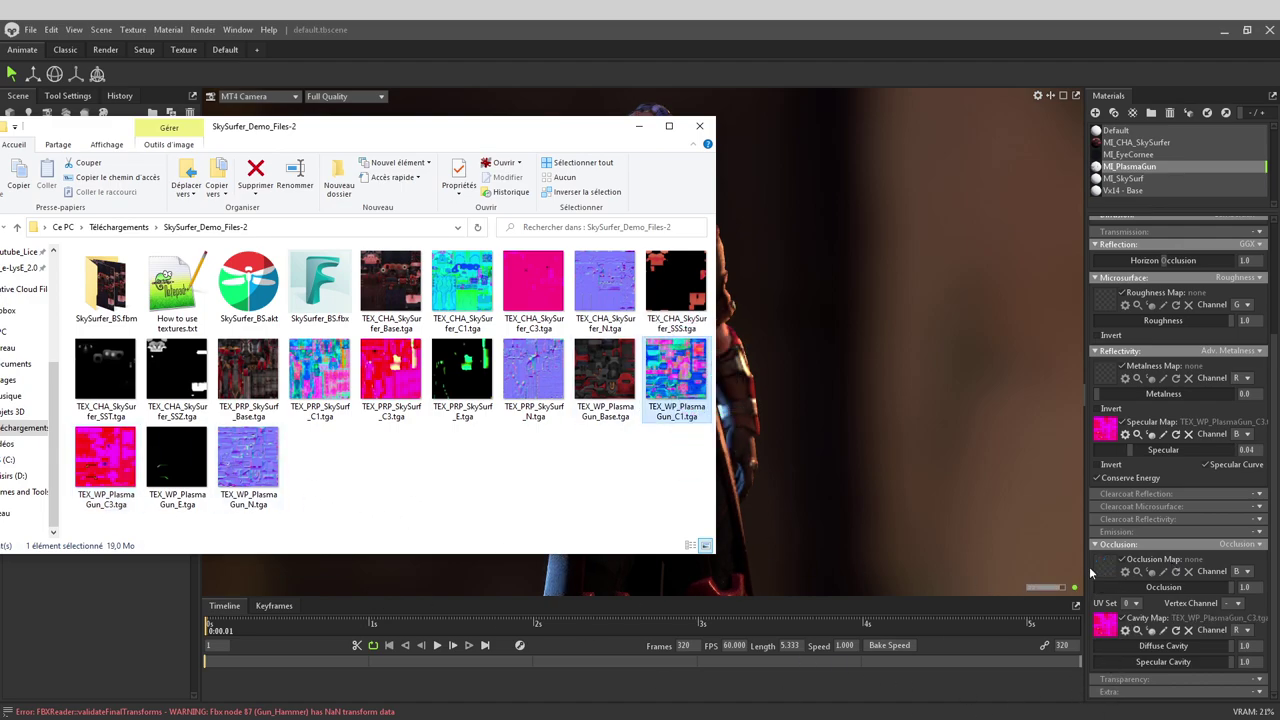
drag(1055, 375, 1086, 376)
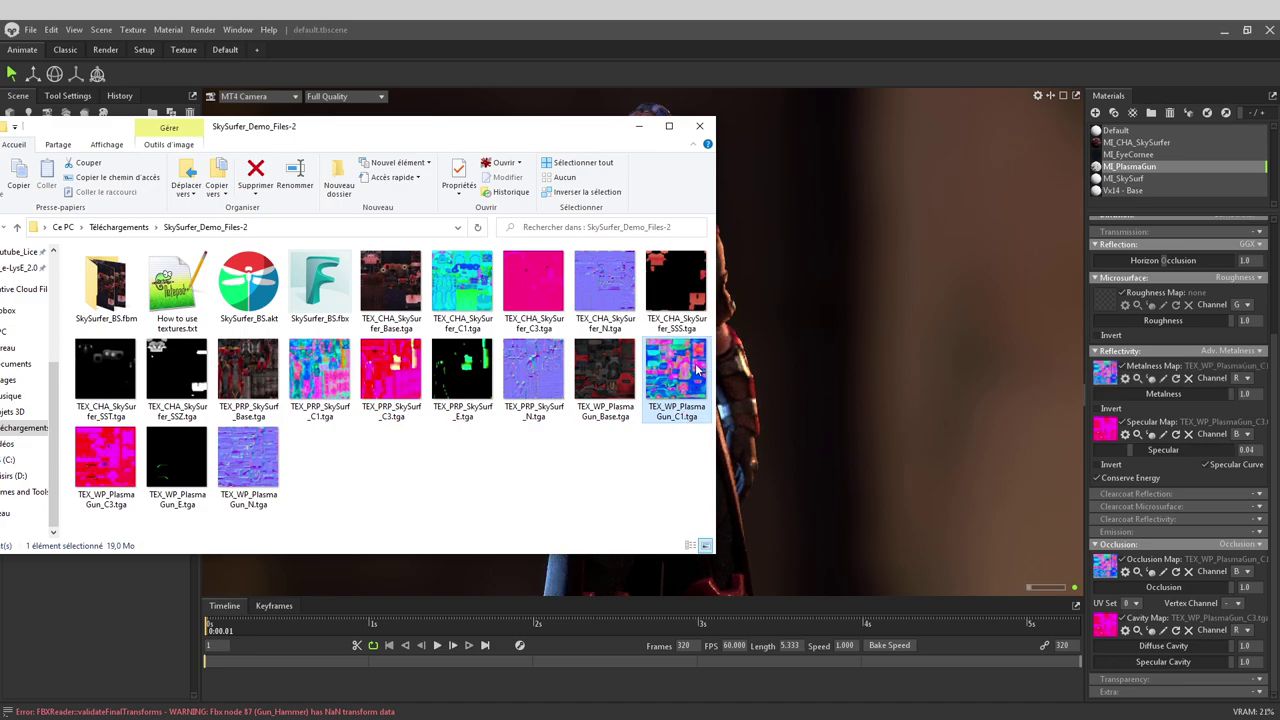
drag(1101, 303, 1102, 304)
scroll(1115, 385, up, 3)
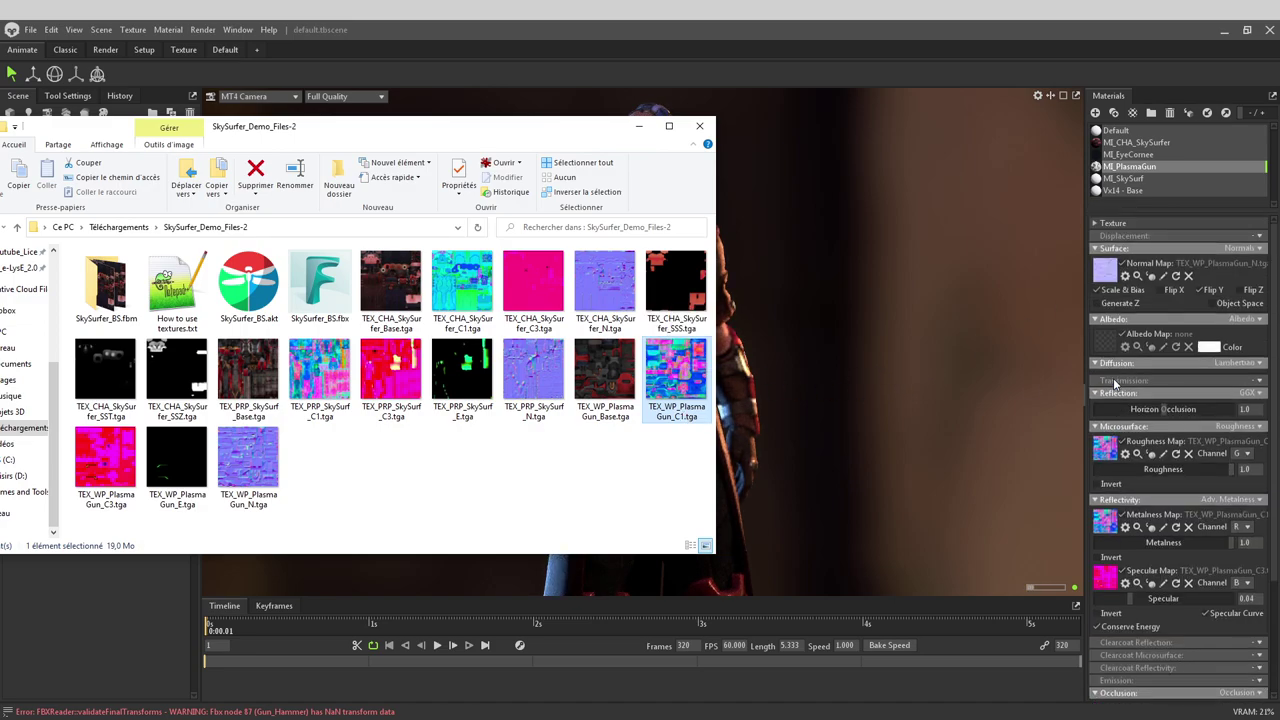
drag(604, 373, 1105, 345)
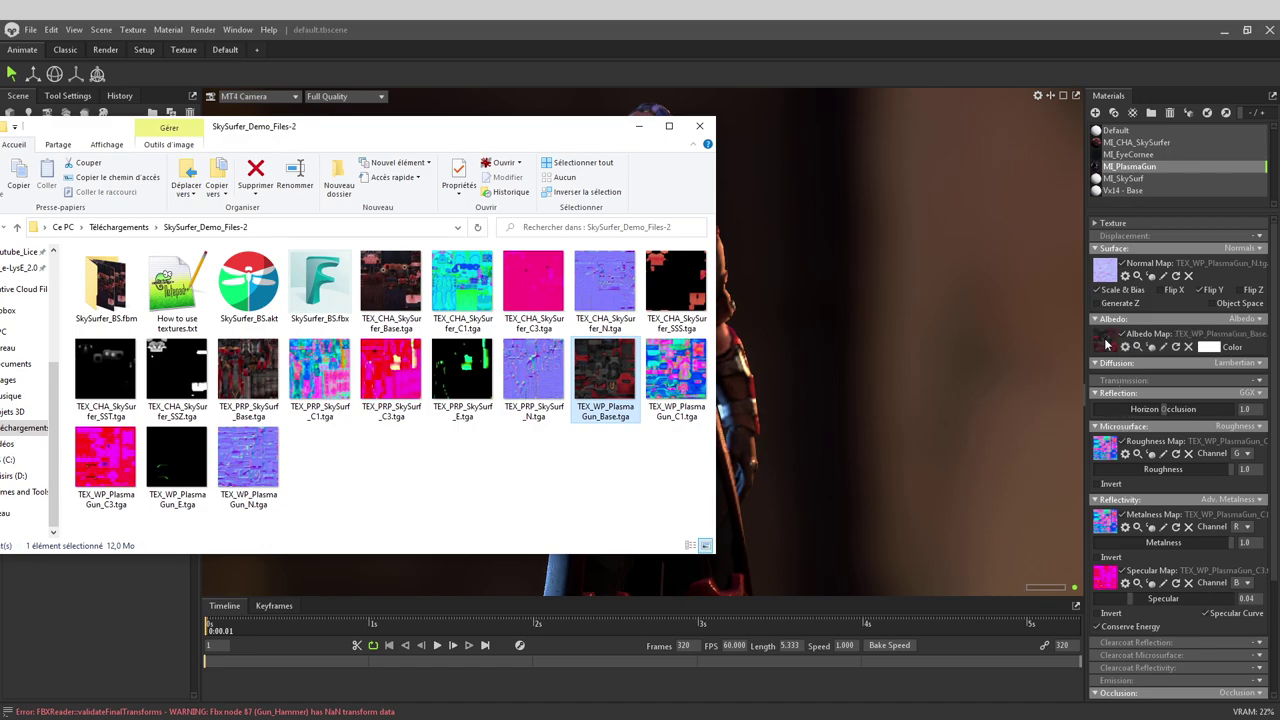
Step: Assign TEX_PRP_SkySurf_Base.tga as the albedo map and TEX_PRP_SkySurf_N.tga as the normal map of the MI_SkySurf material
click(1123, 178)
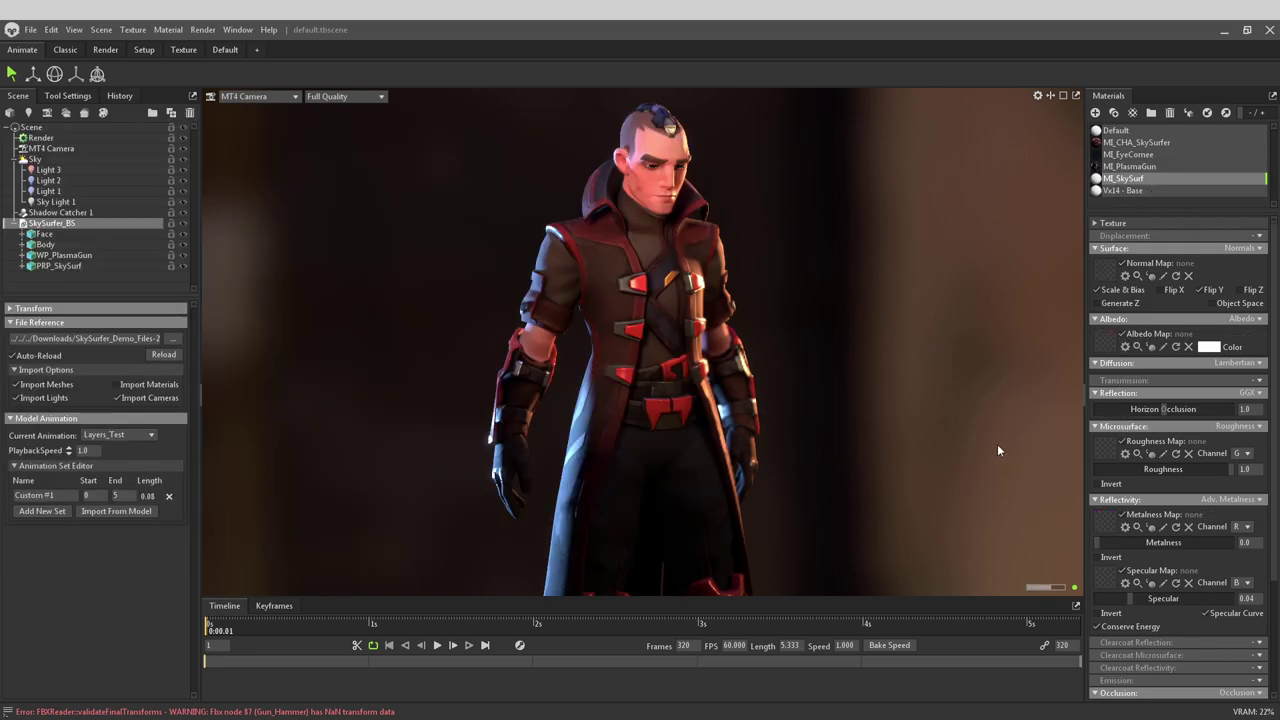
key(alt+Tab)
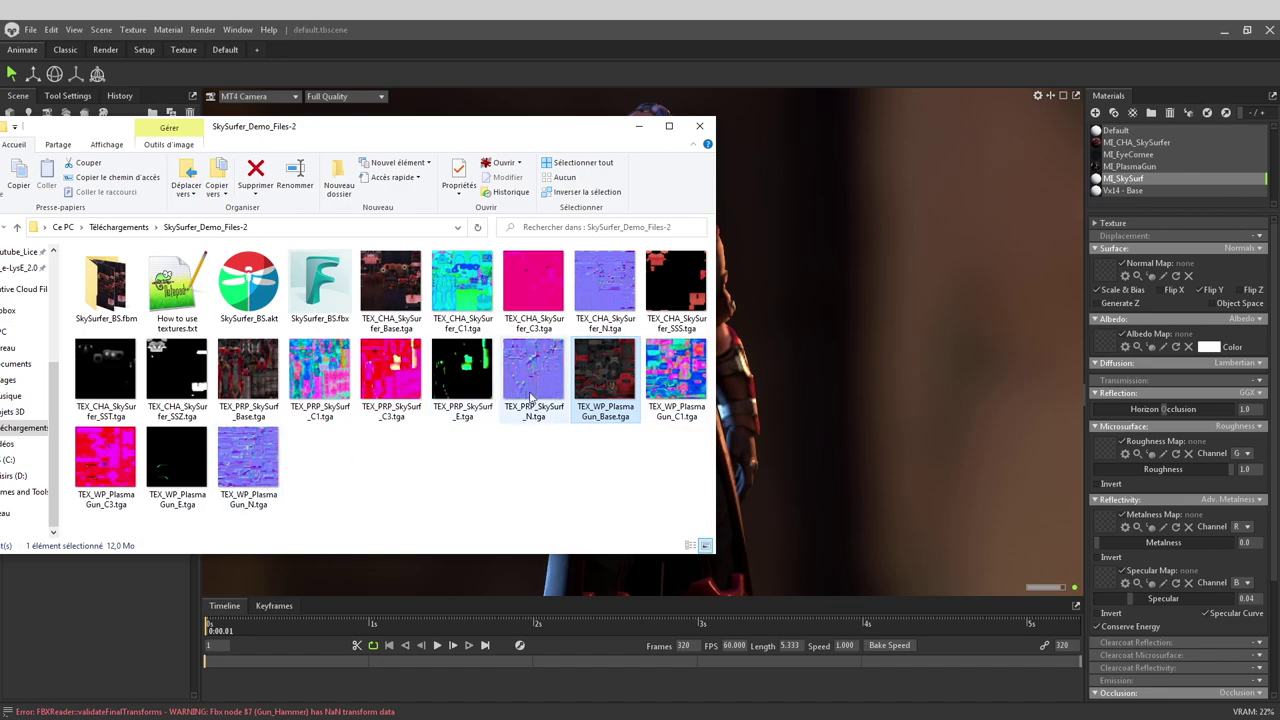
click(258, 390)
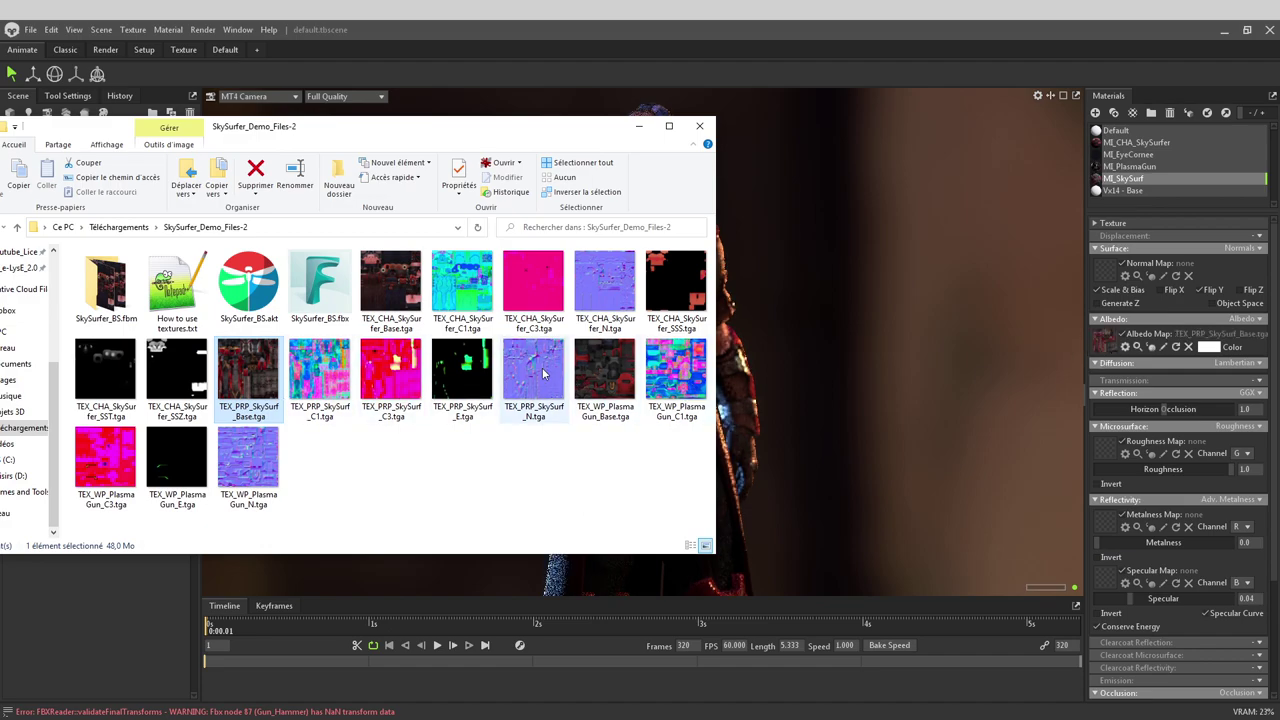
drag(538, 373, 1107, 275)
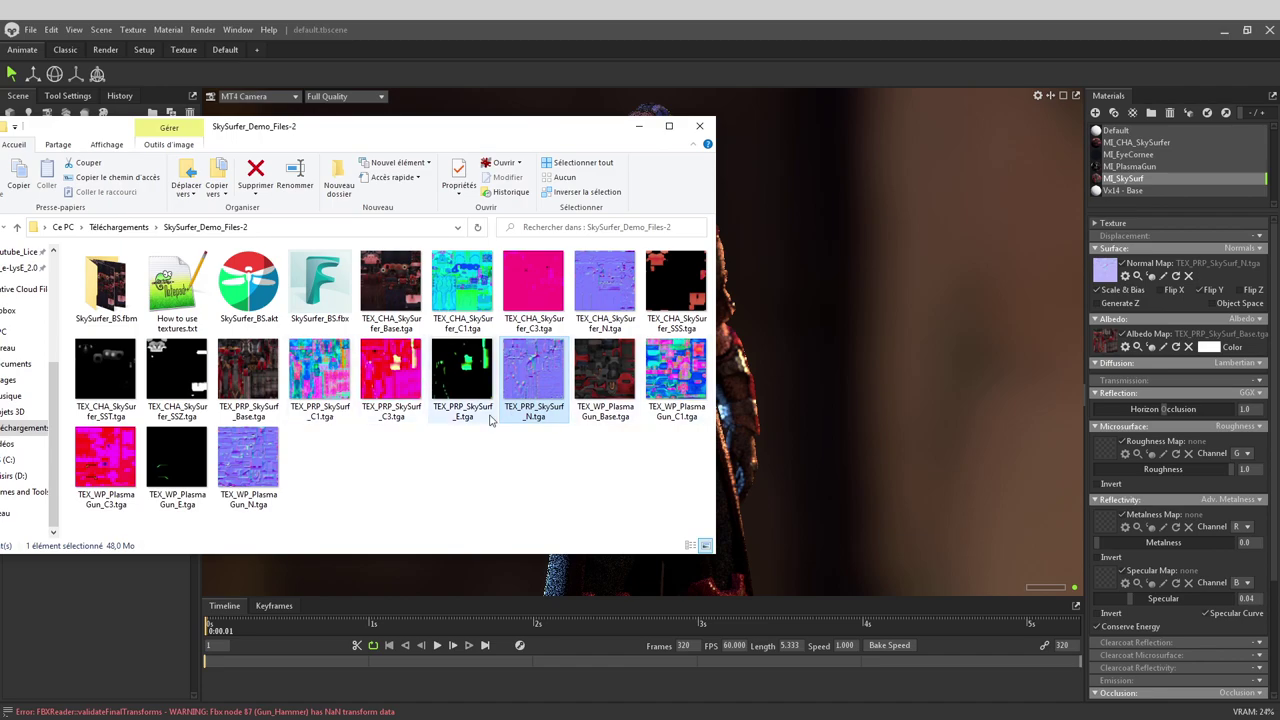
Step: Assign TEX_PRP_SkySurf_C1.tga as MI_SkySurf's roughness and metalness maps, and TEX_PRP_SkySurf_C3.tga as its specular map
drag(250, 372, 1093, 452)
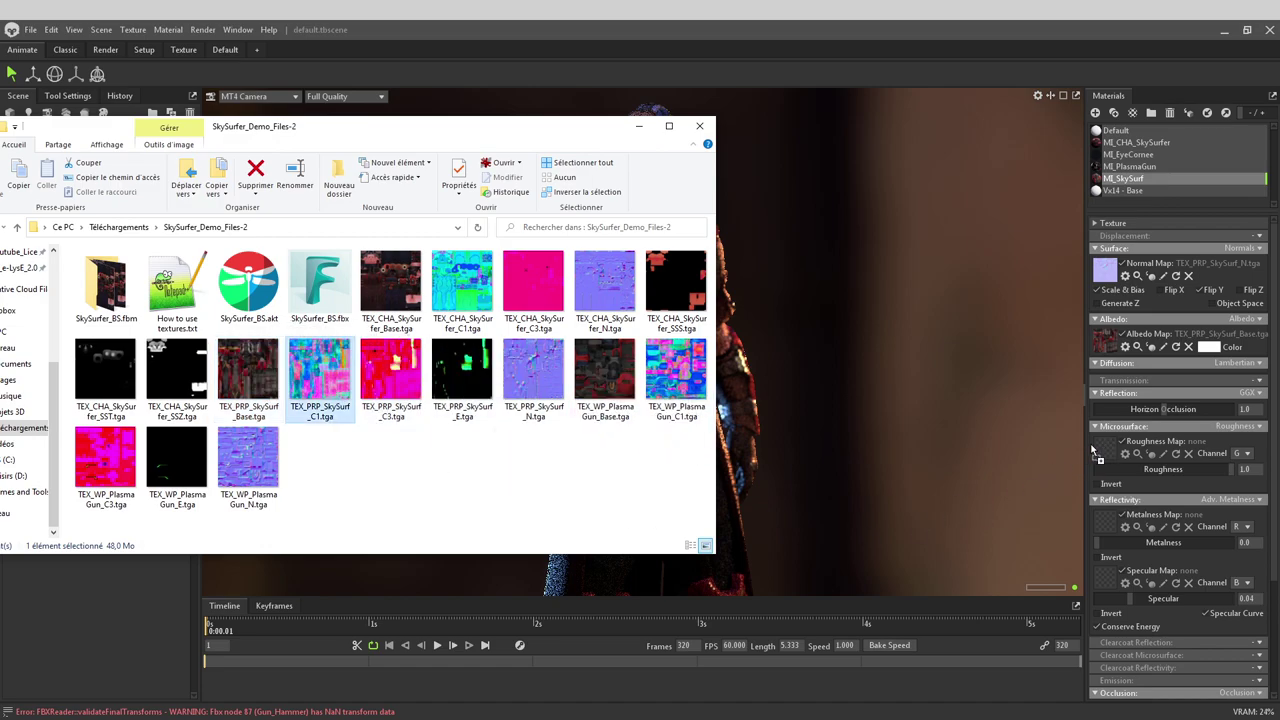
drag(320, 380, 1108, 521)
drag(391, 380, 1108, 580)
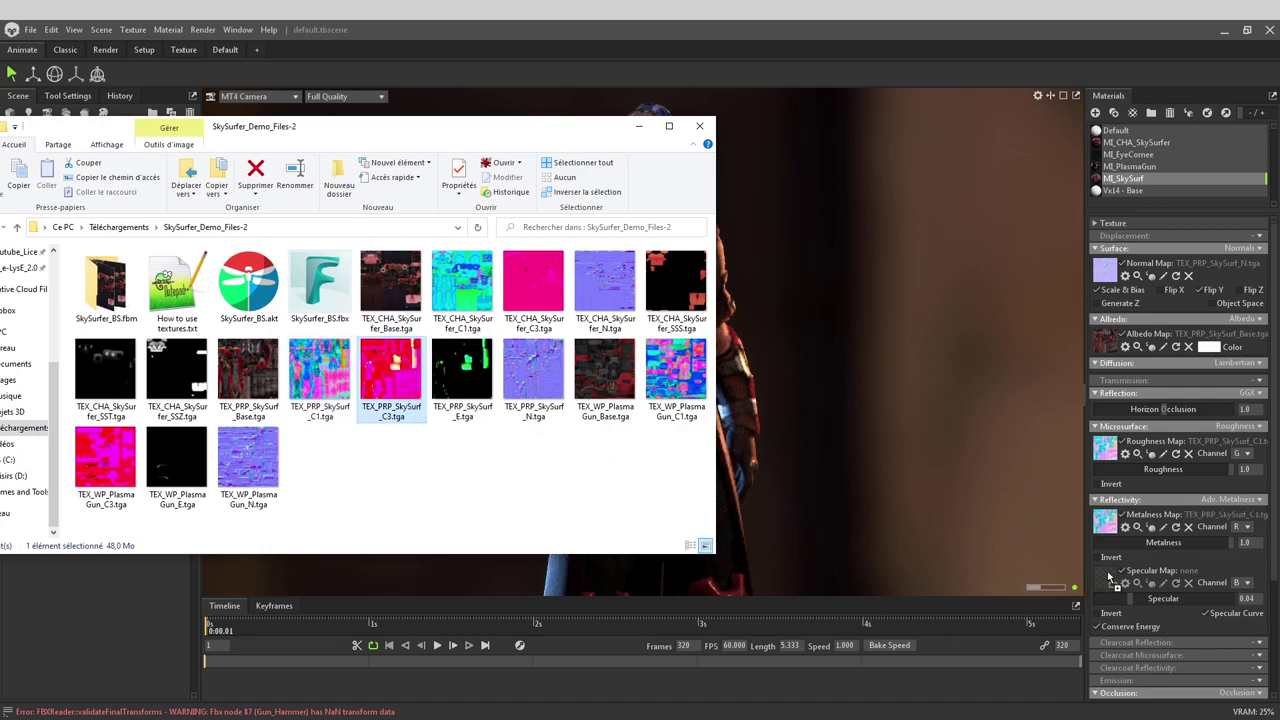
Step: Assign TEX_PRP_SkySurf_C3.tga as the cavity map and TEX_PRP_SkySurf_C1.tga as the occlusion map of the MI_SkySurf material
scroll(1183, 607, down, 3)
drag(391, 380, 890, 598)
drag(1108, 628, 1110, 628)
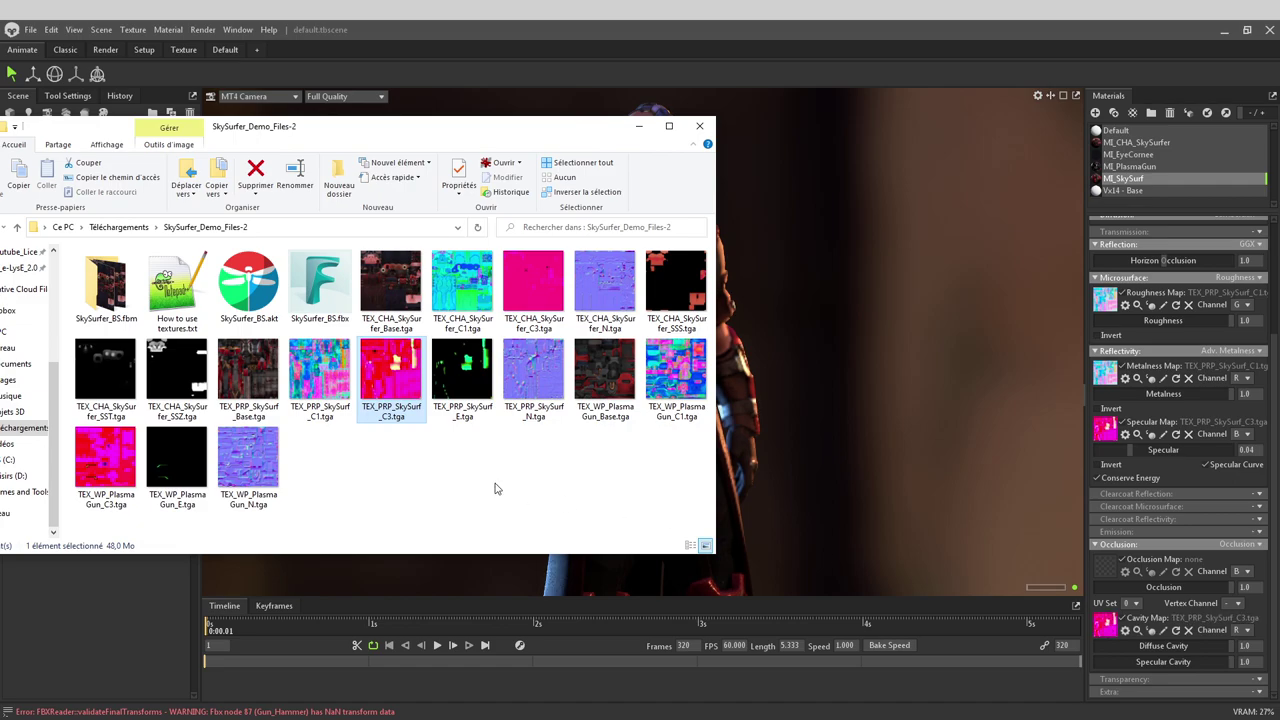
click(333, 392)
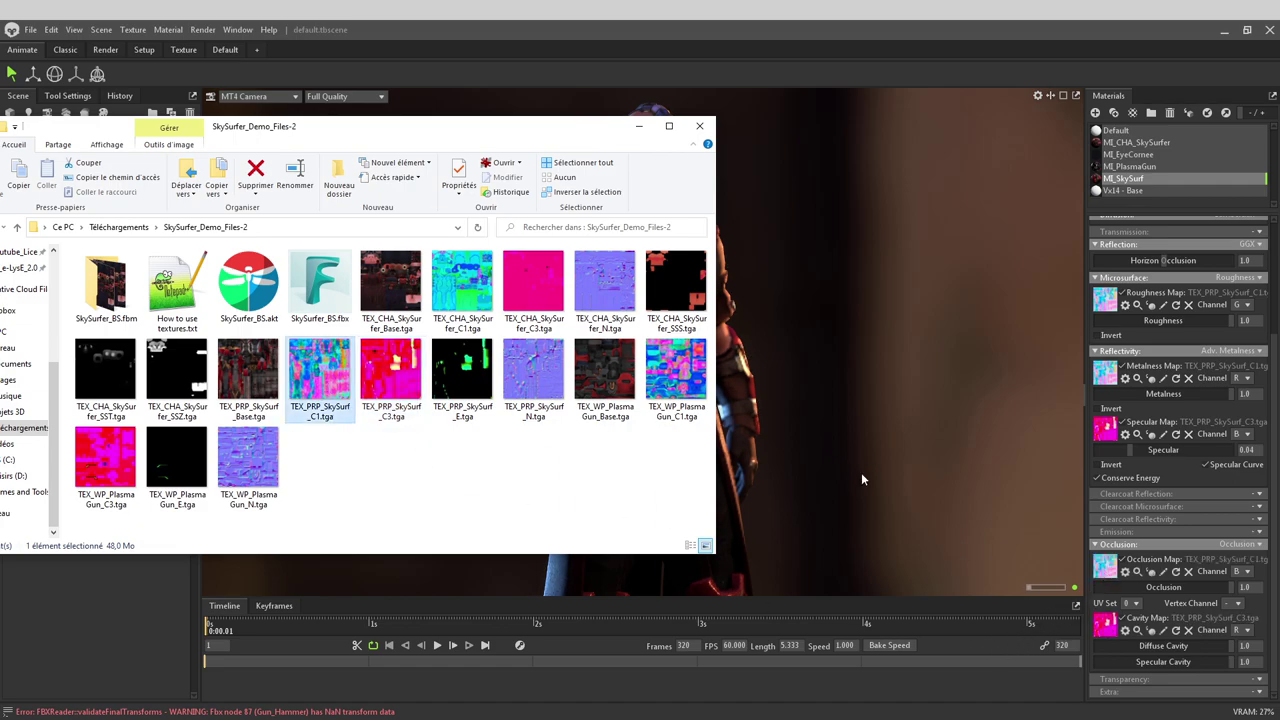
click(872, 447)
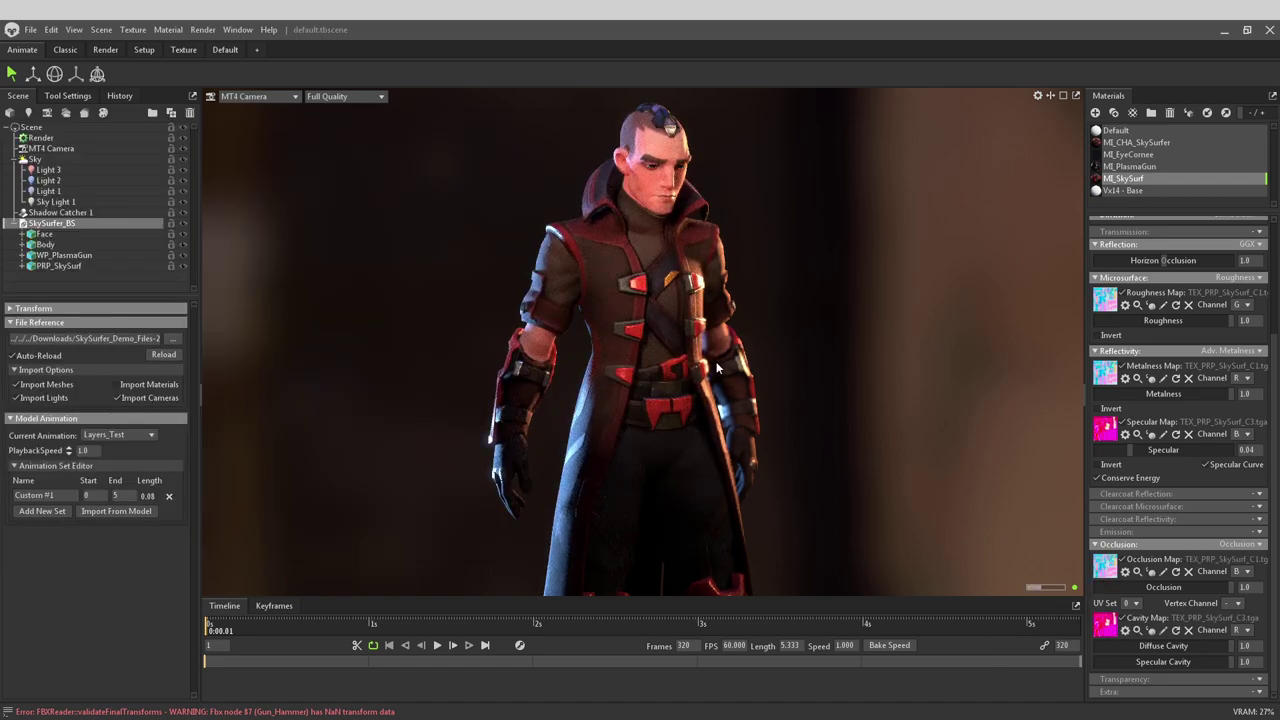
Step: Switch the SkySurfer_BS model's current animation to SkyJump and view the character on the board
scroll(716, 361, down, 3)
drag(740, 438, 746, 323)
scroll(770, 335, up, 5)
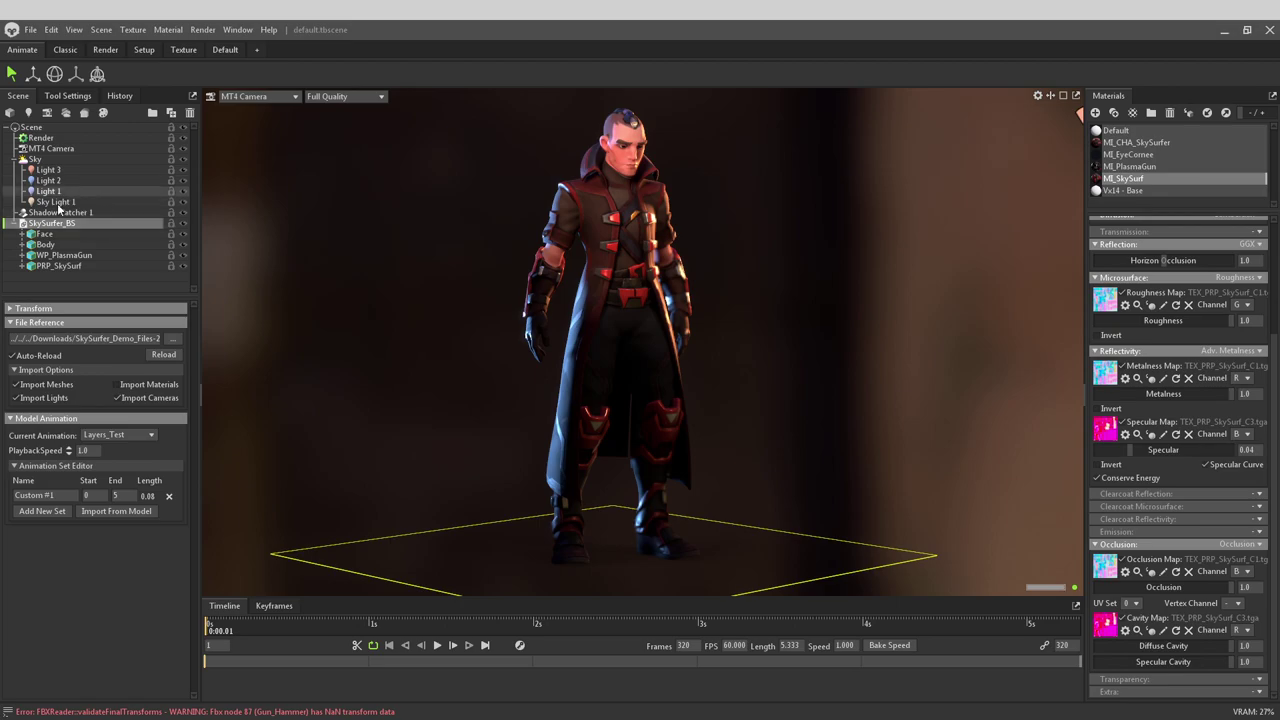
click(128, 436)
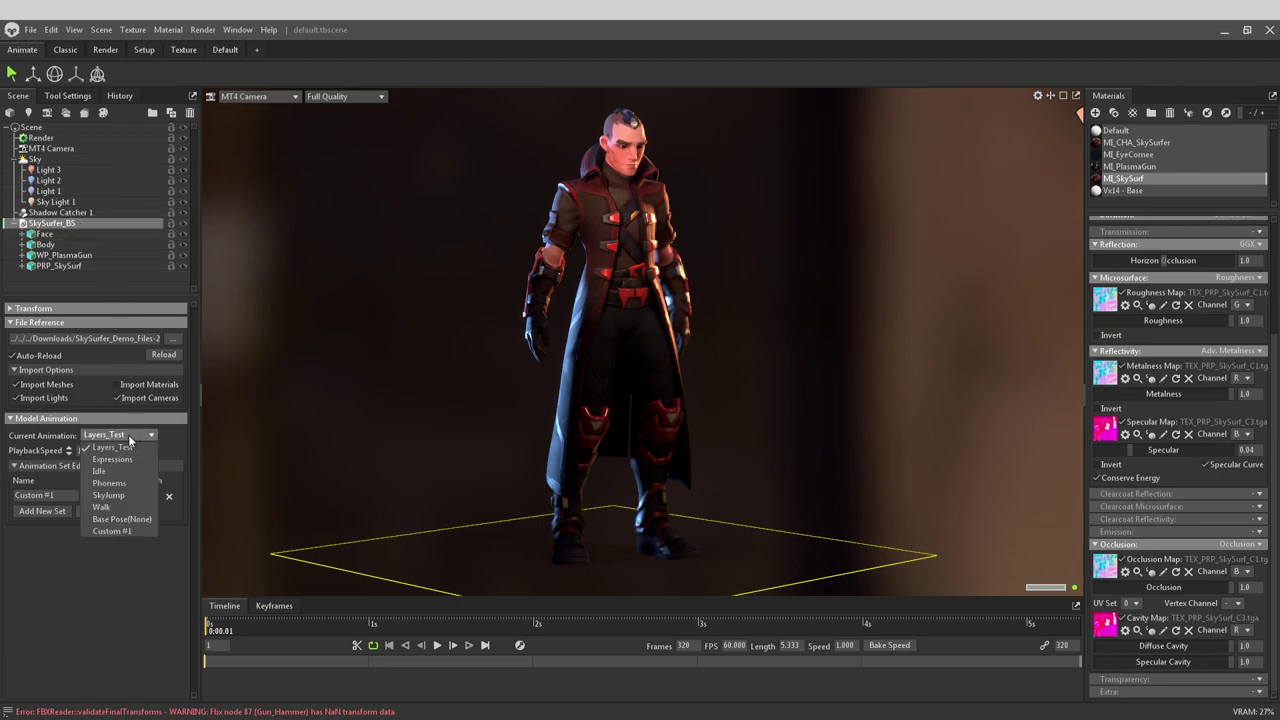
click(126, 495)
drag(840, 296, 636, 287)
scroll(646, 351, up, 3)
mouse_move(646, 344)
mouse_down()
mouse_move(813, 388)
mouse_move(581, 333)
mouse_move(597, 316)
mouse_move(637, 321)
mouse_move(628, 330)
mouse_up()
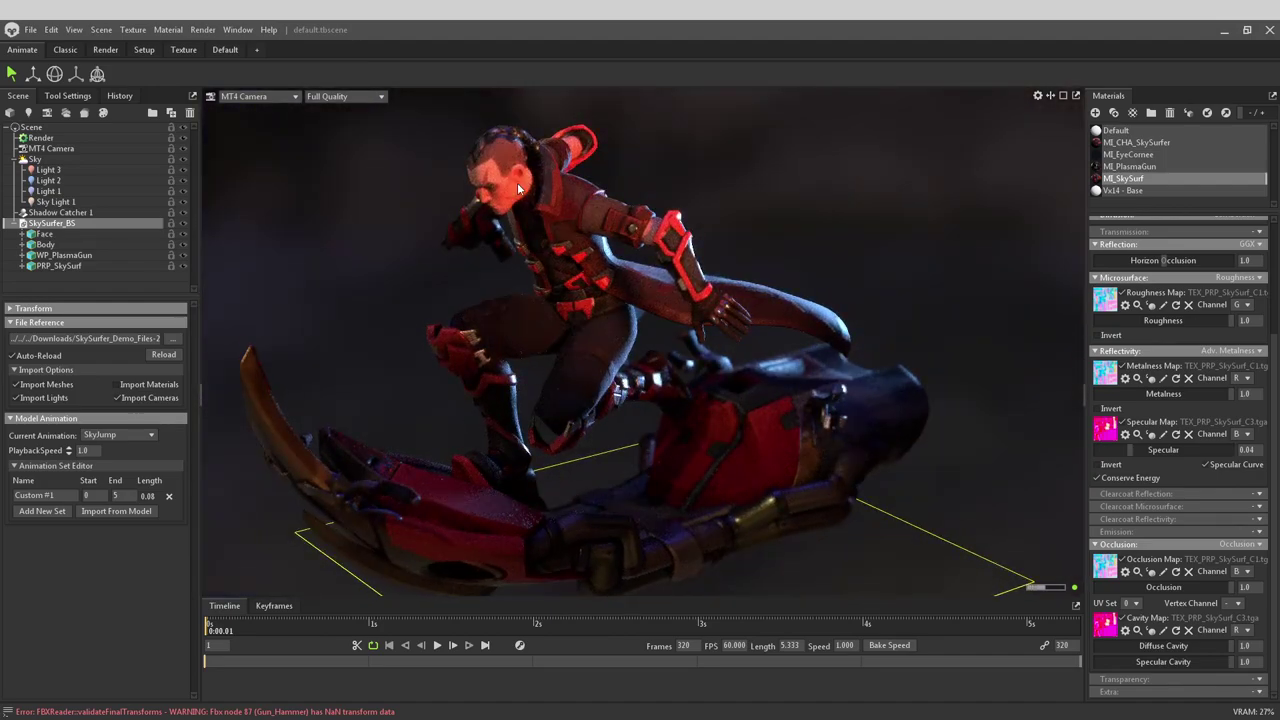
Step: Turn off Cull Back Faces for the character's Body mesh
click(586, 304)
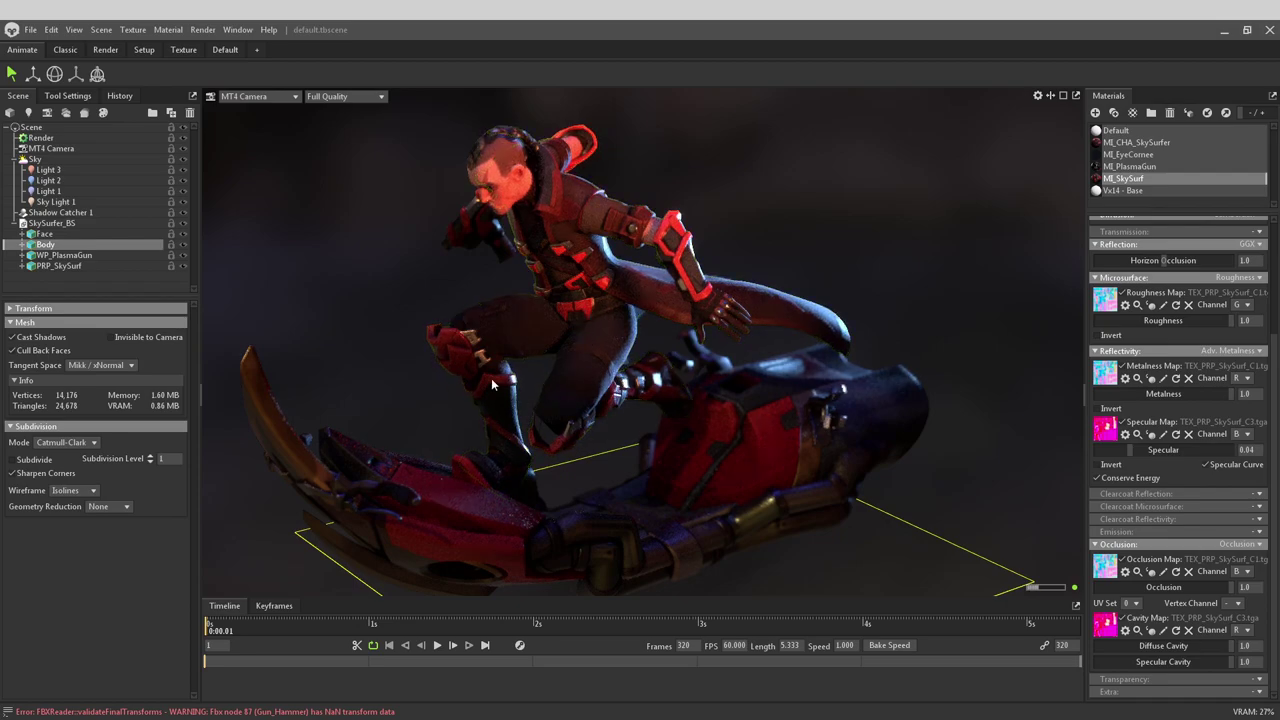
click(46, 354)
drag(553, 489, 608, 459)
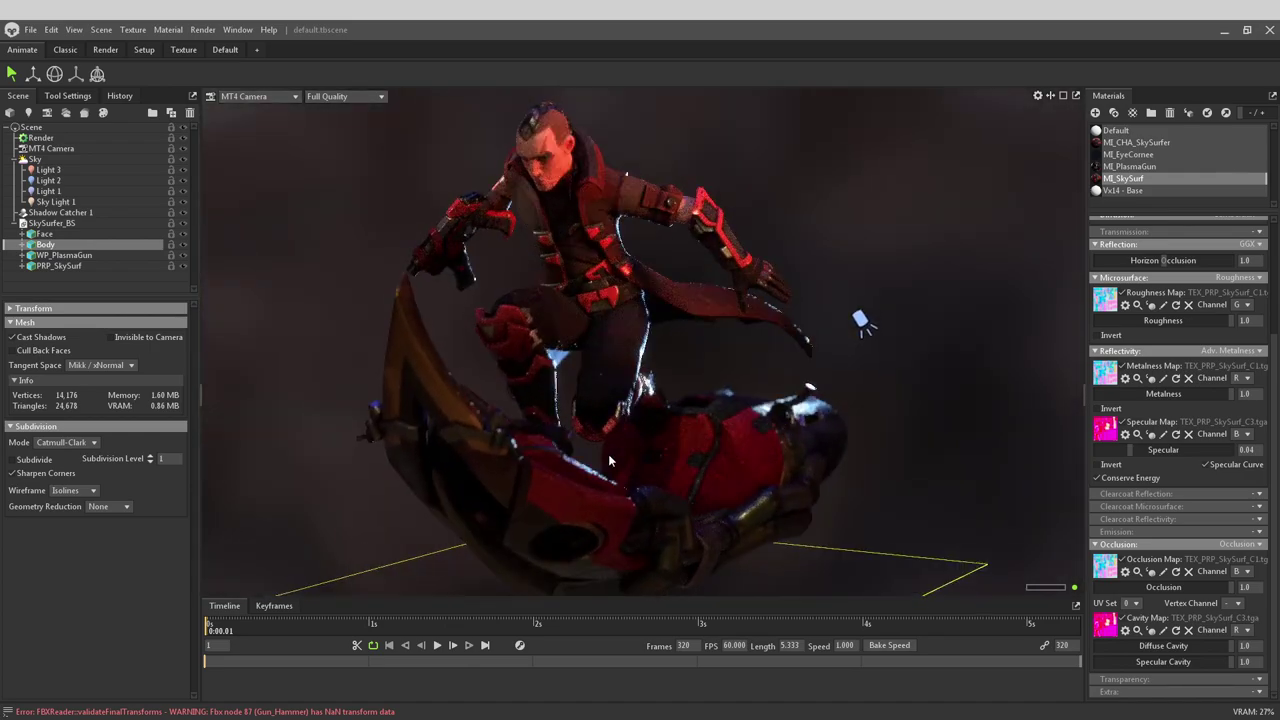
Step: Enable Emissive emission on the MI_SkySurf material and assign TEX_PRP_SkySurf_E.tga as its emissive map
click(60, 223)
drag(778, 425, 610, 424)
drag(710, 452, 675, 478)
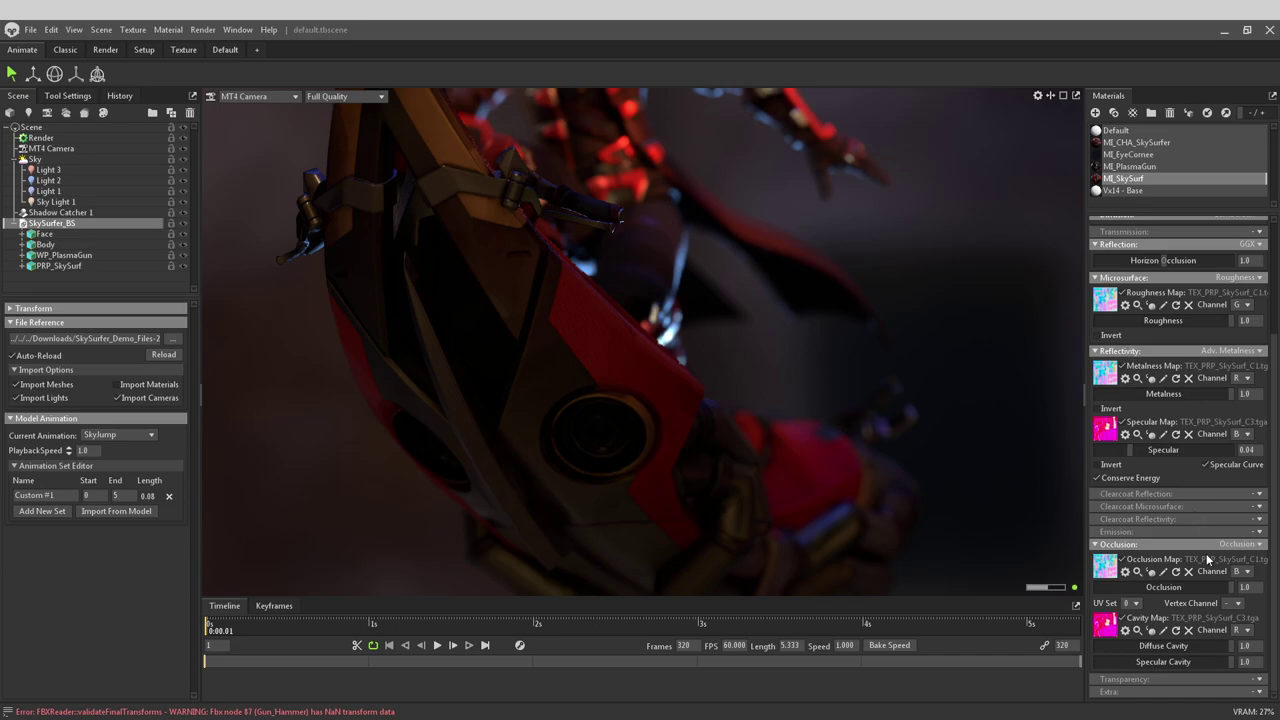
click(1259, 532)
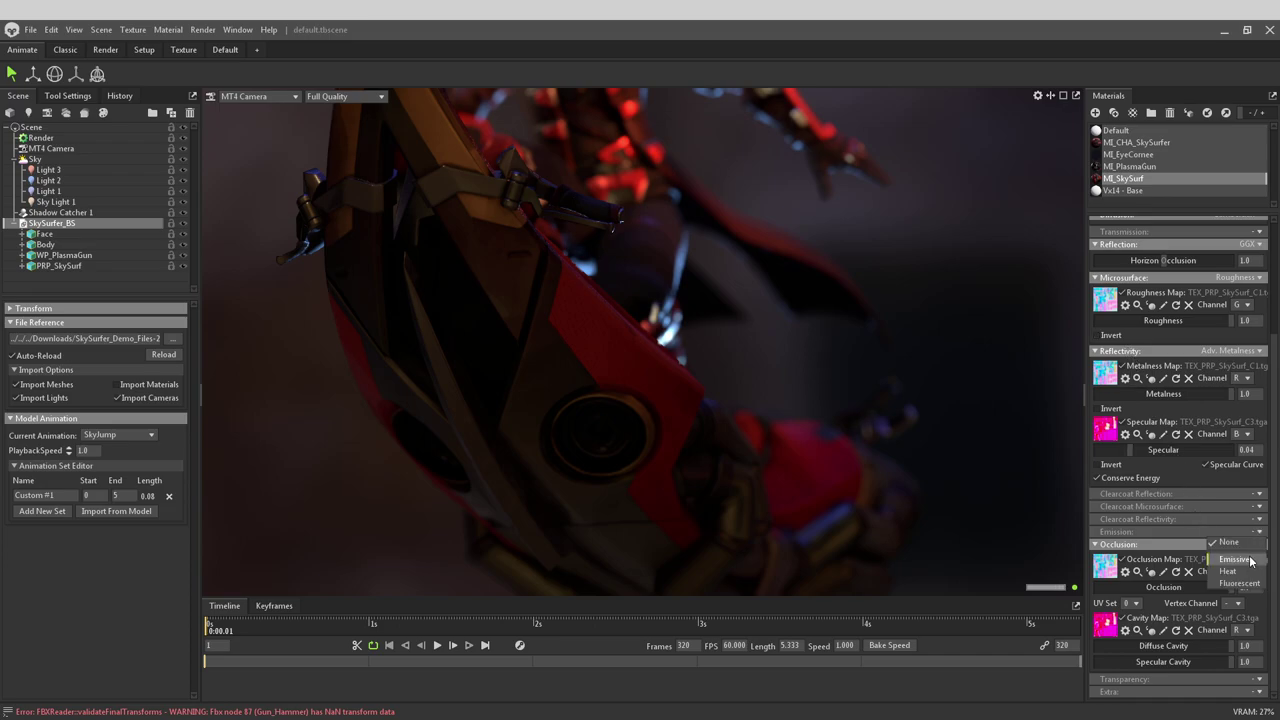
click(1250, 560)
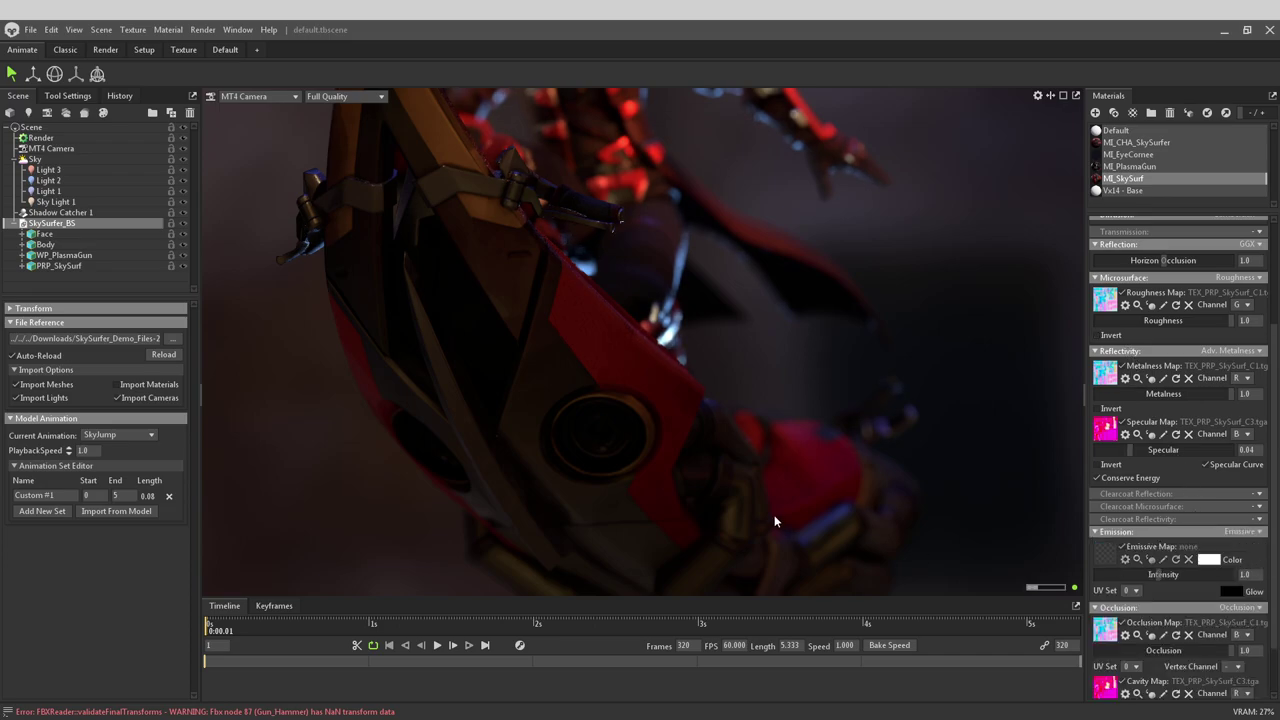
key(alt+Tab)
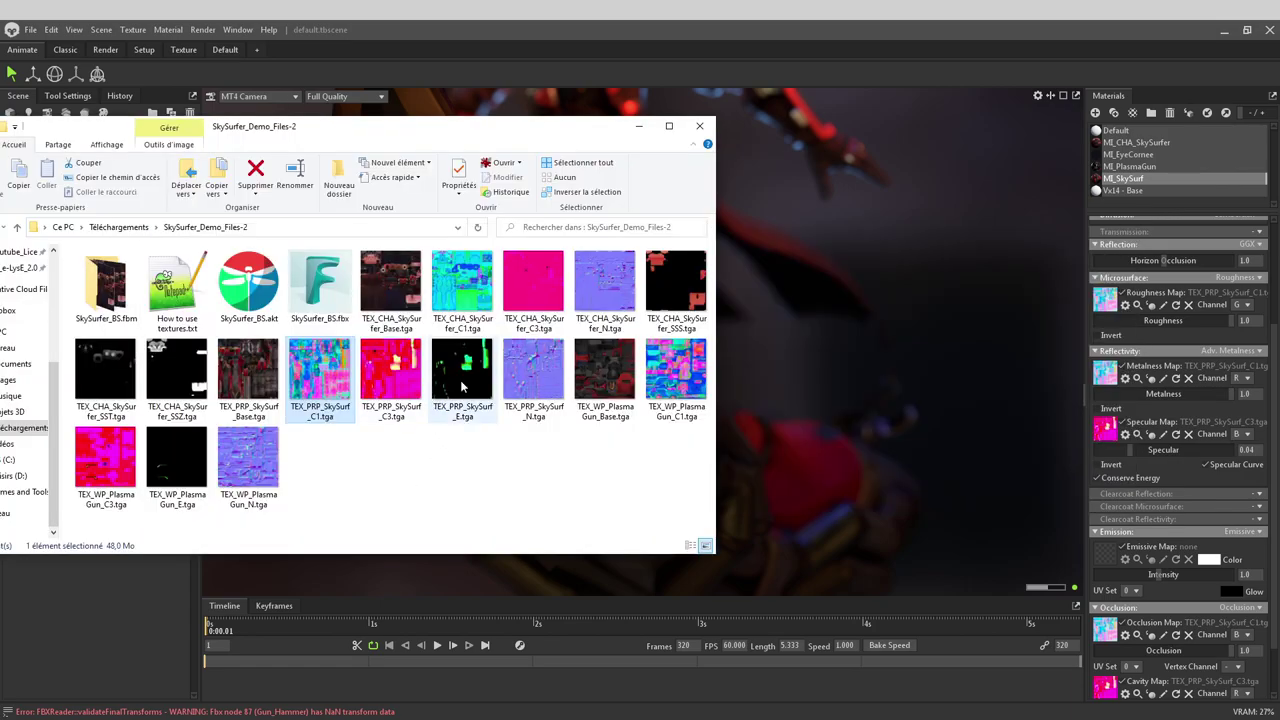
drag(471, 403, 1035, 581)
drag(1108, 556, 1107, 555)
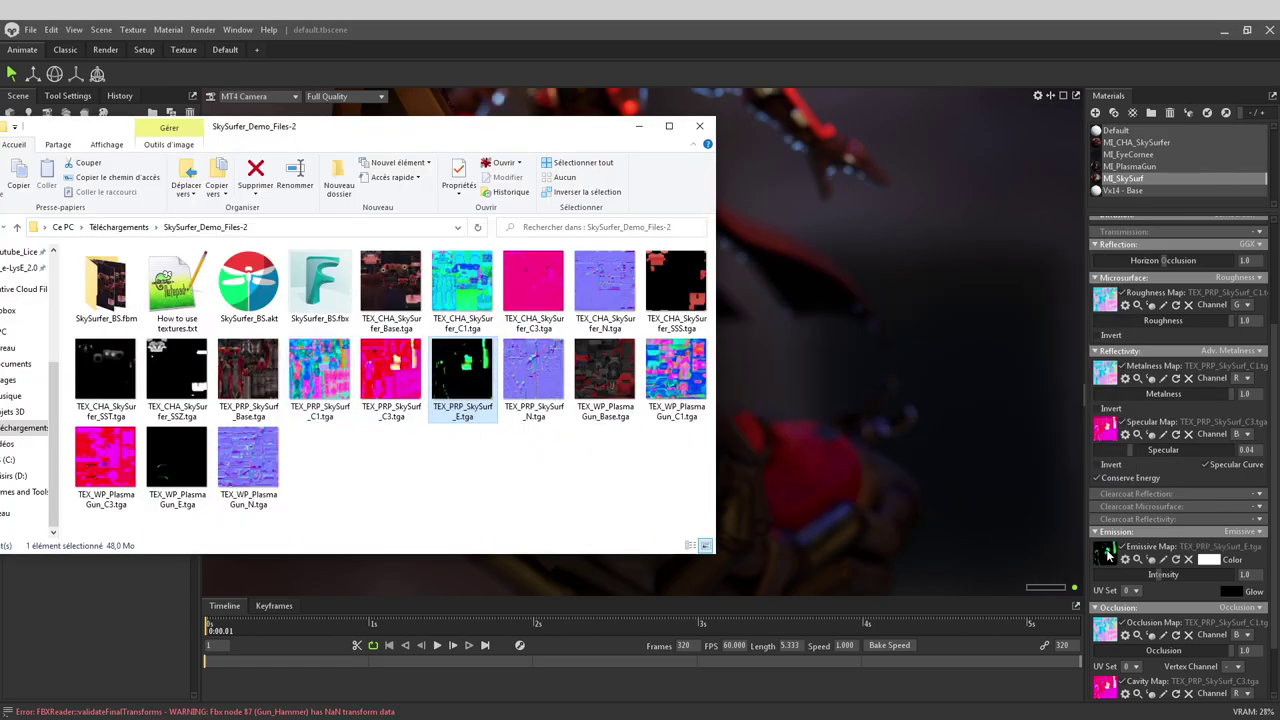
click(922, 358)
Step: Examine the plasma gun in the character's hand up close
drag(766, 452, 899, 478)
drag(535, 458, 722, 340)
scroll(700, 335, up, 3)
scroll(697, 366, up, 3)
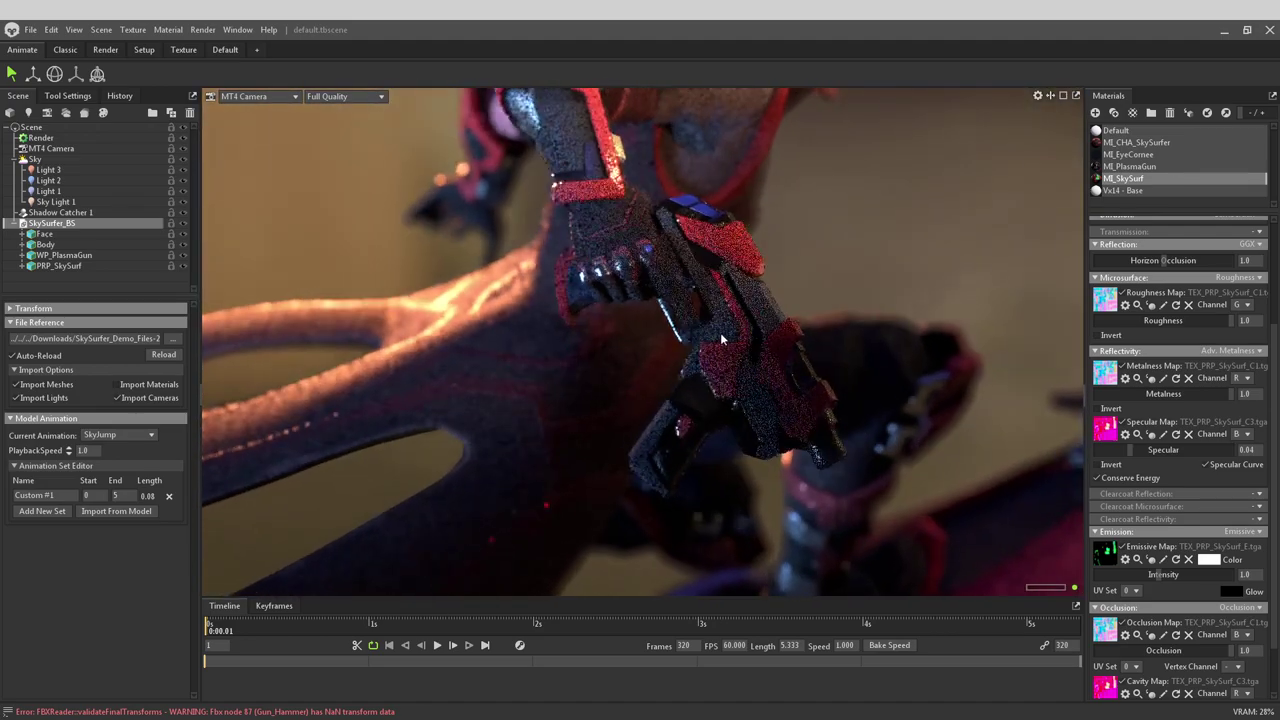
Step: Enable Emissive emission on the MI_PlasmaGun material and assign TEX_WP_PlasmaGun_E.tga as its emissive map
click(1136, 167)
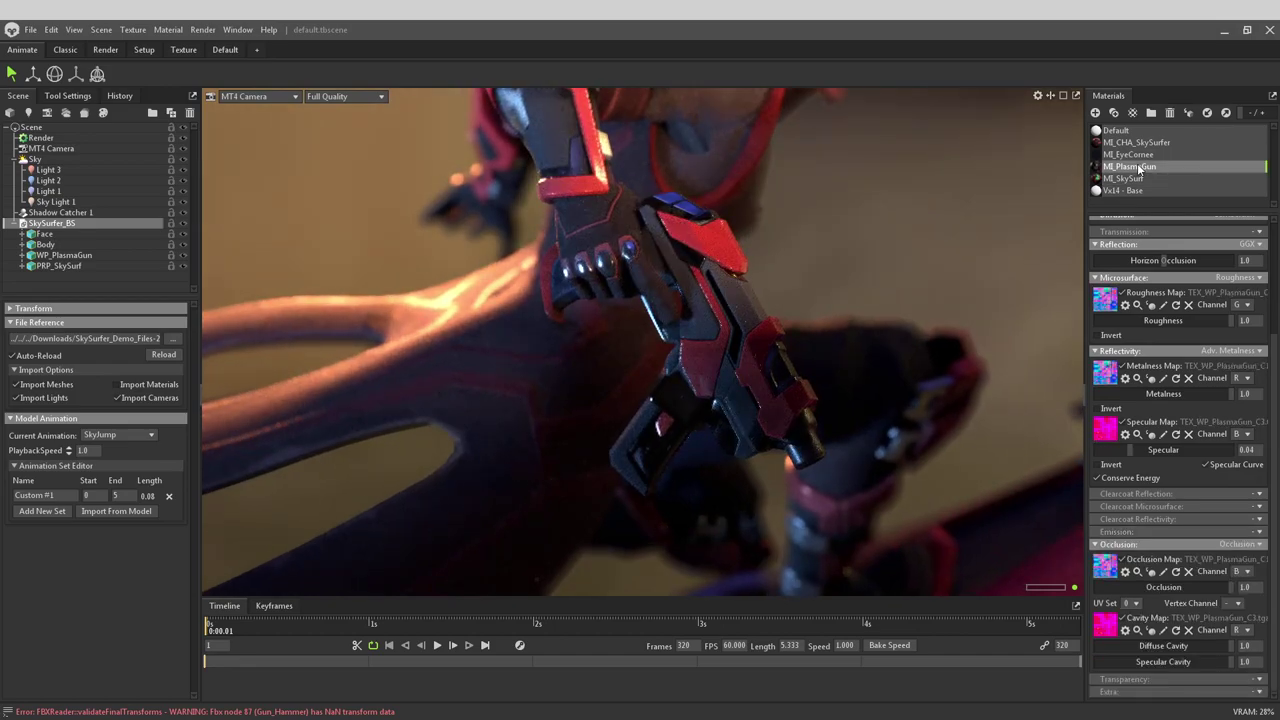
click(1256, 533)
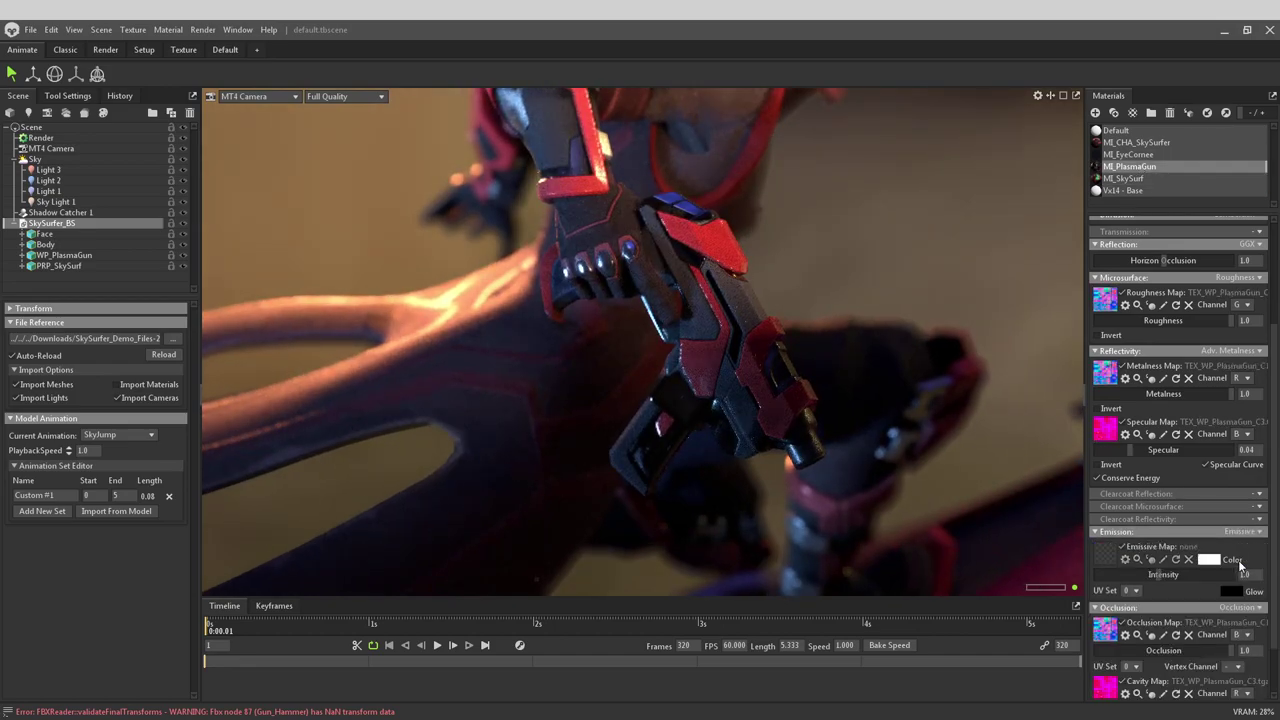
key(alt+Tab)
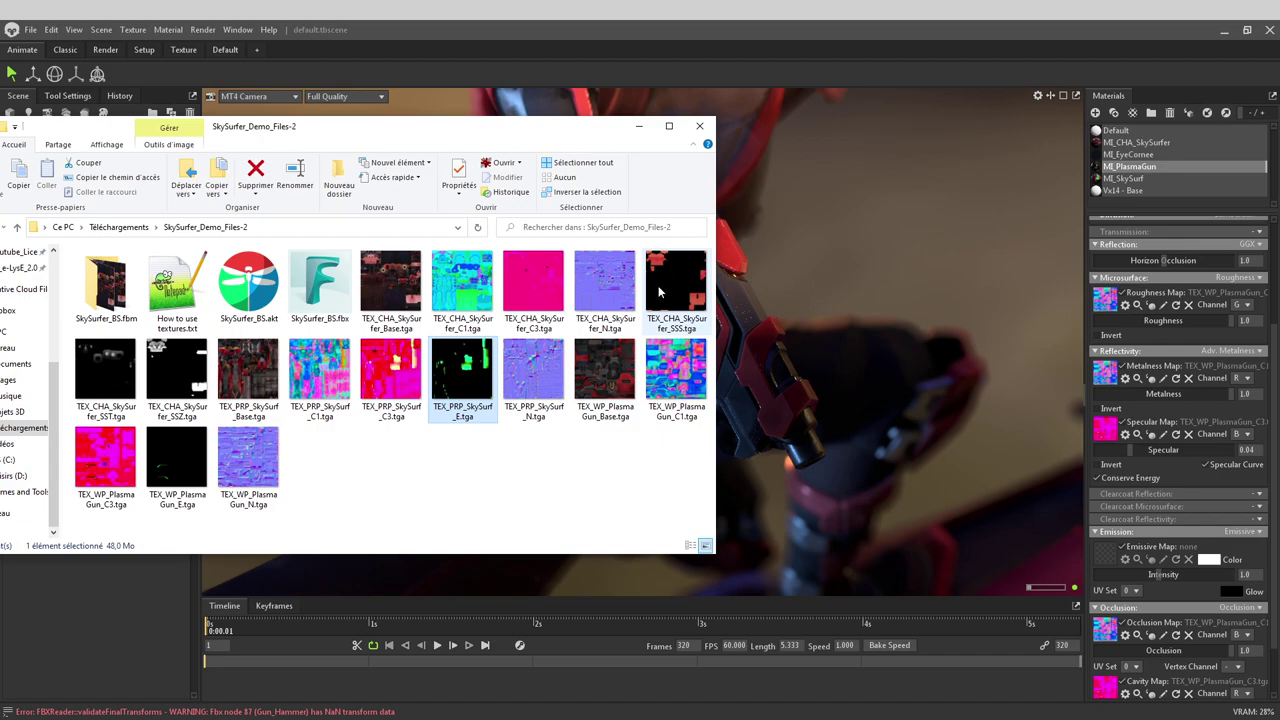
drag(187, 474, 505, 582)
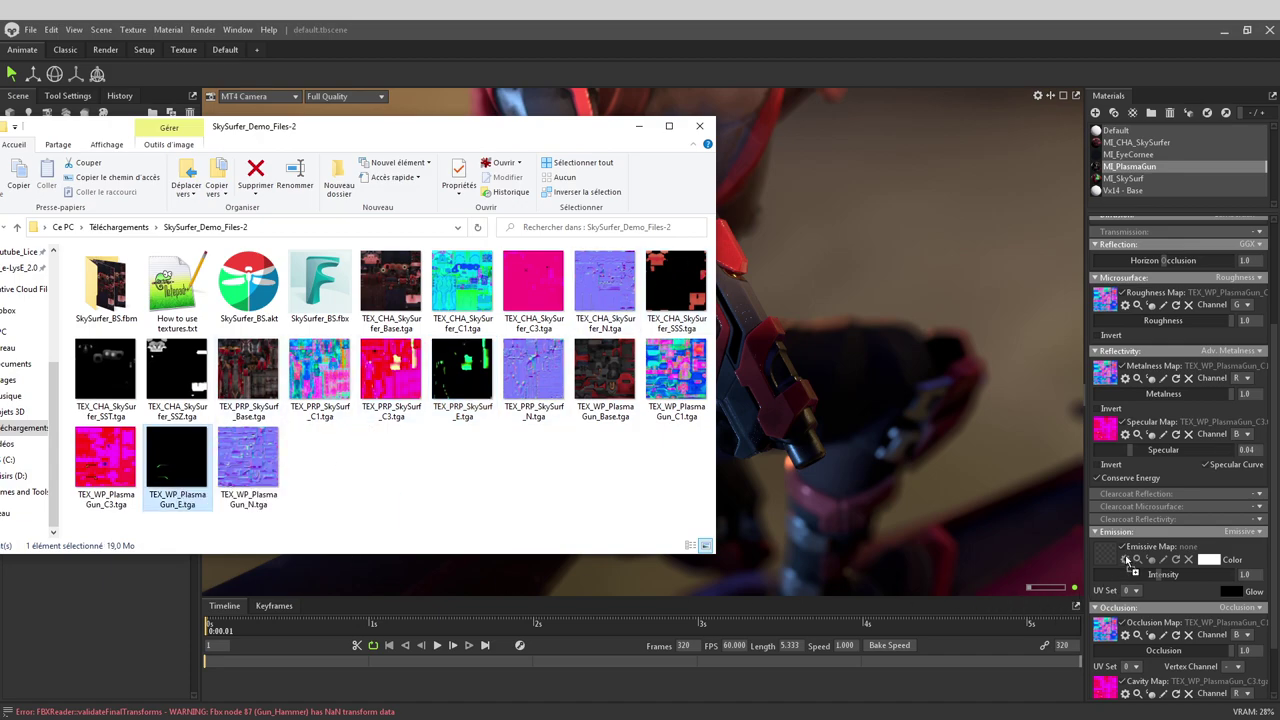
click(806, 178)
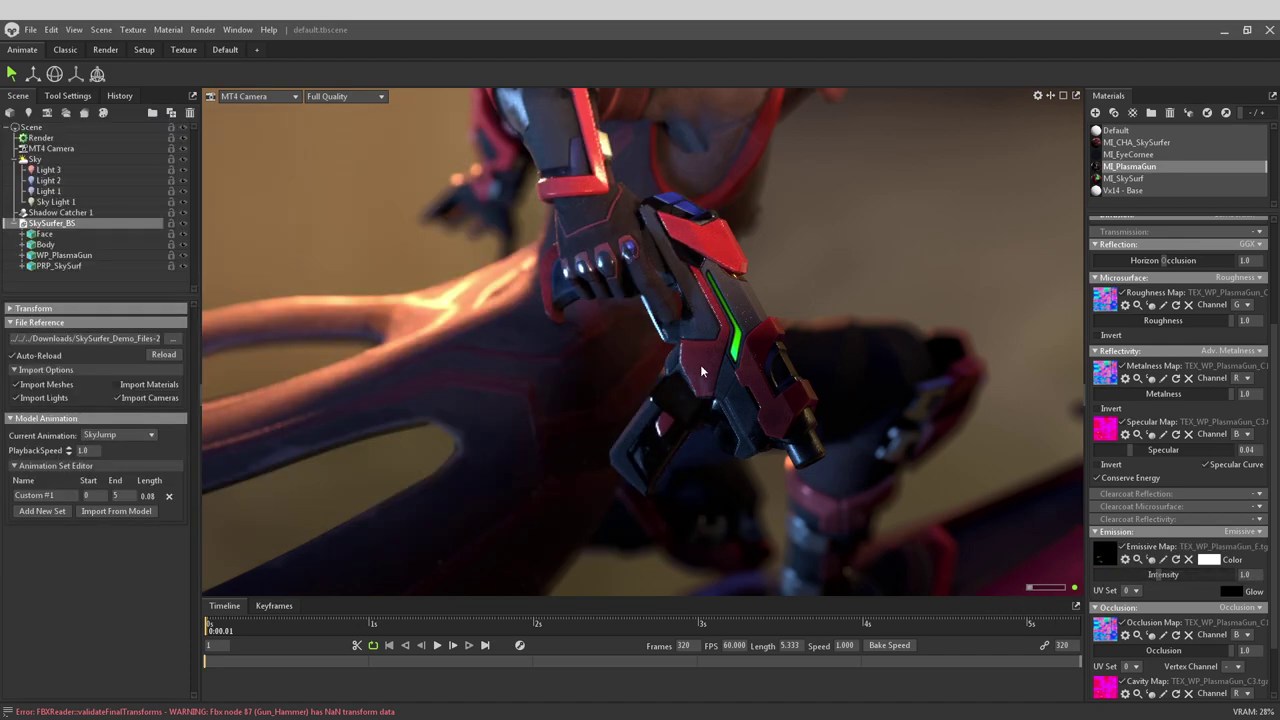
Step: Switch the SkySurfer_BS model's current animation to Walk and frame the whole character from the front
drag(710, 397, 253, 568)
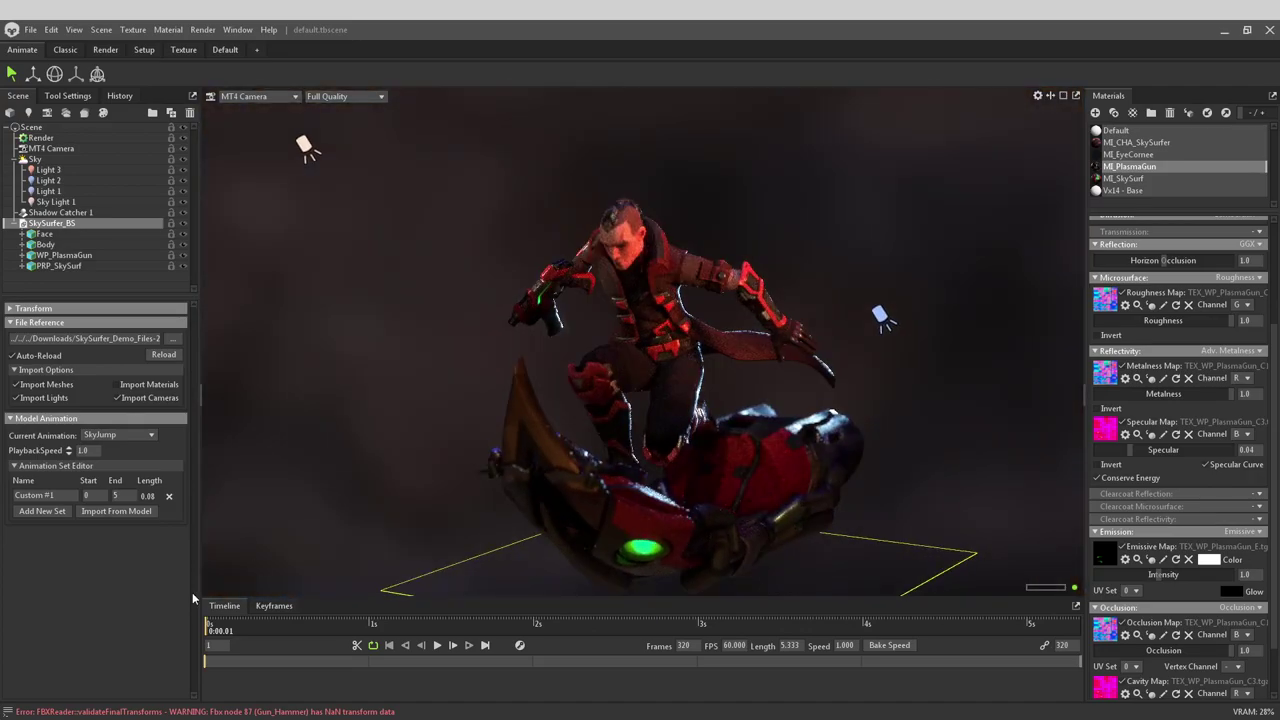
drag(216, 630, 142, 576)
click(109, 437)
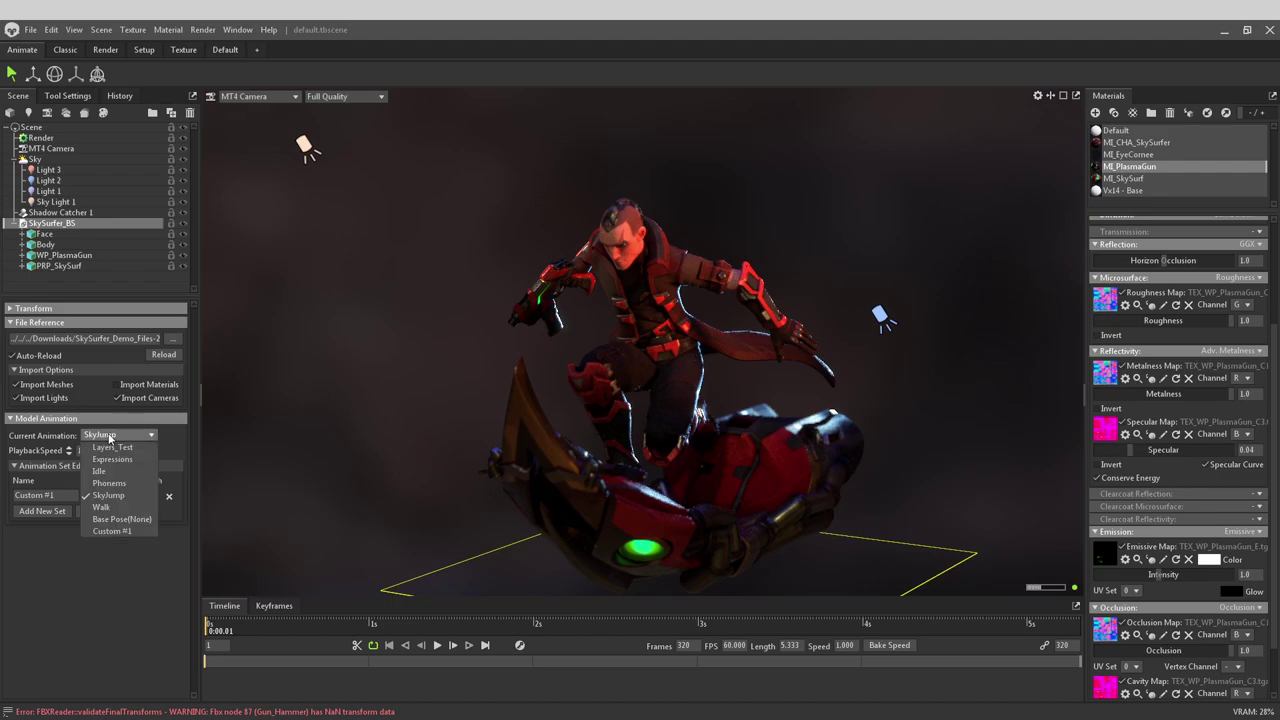
click(101, 507)
drag(500, 288, 608, 333)
drag(814, 459, 626, 298)
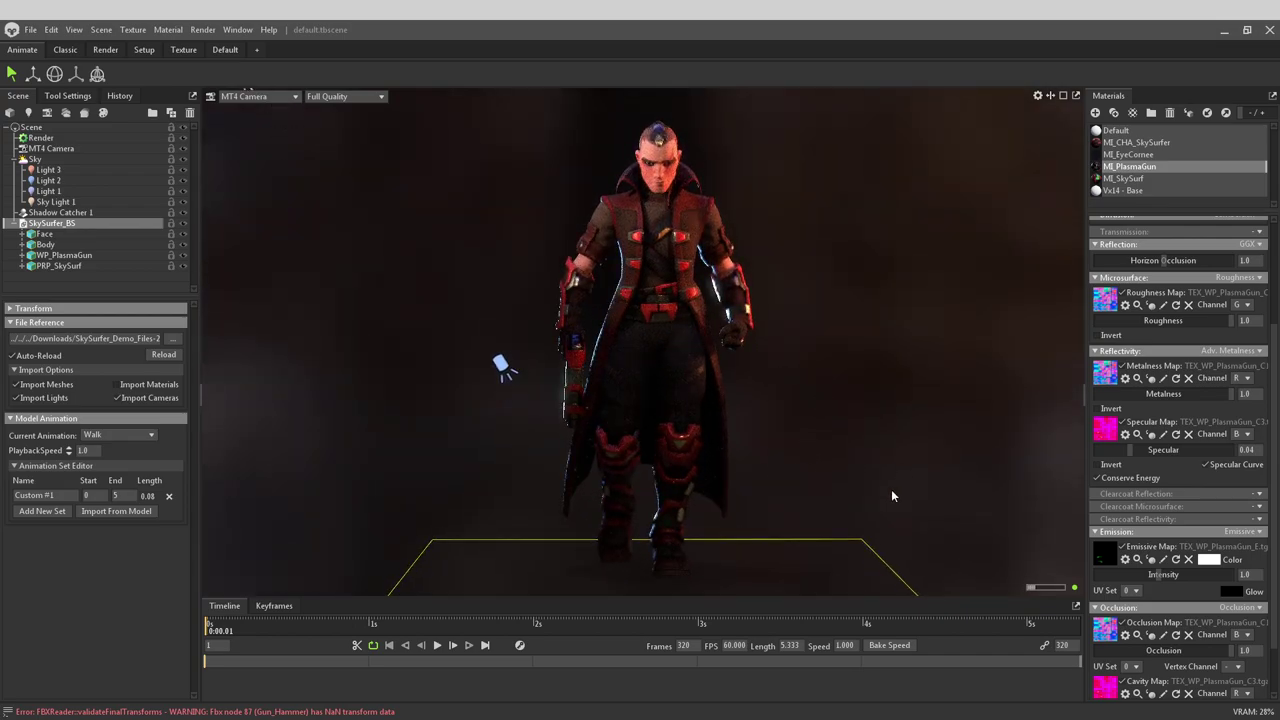
Step: Play and scrub through the Walk animation, and return the timeline to the first frame
click(437, 645)
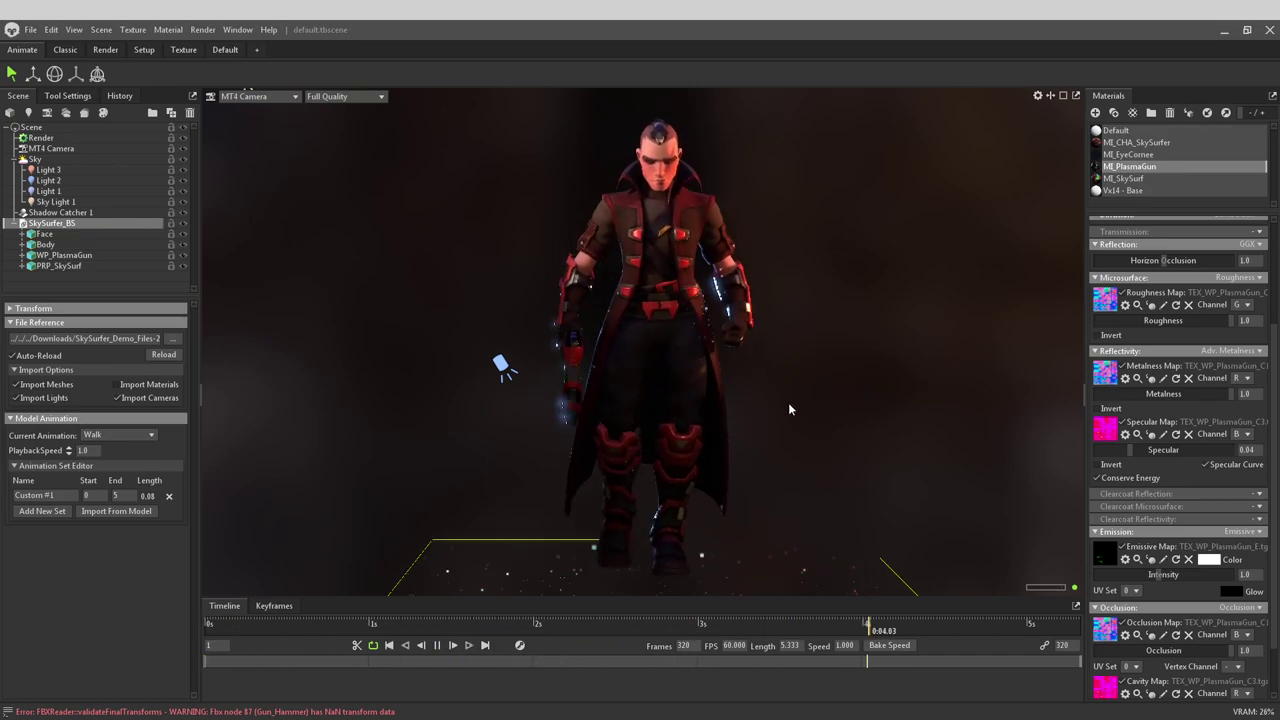
drag(780, 443, 905, 432)
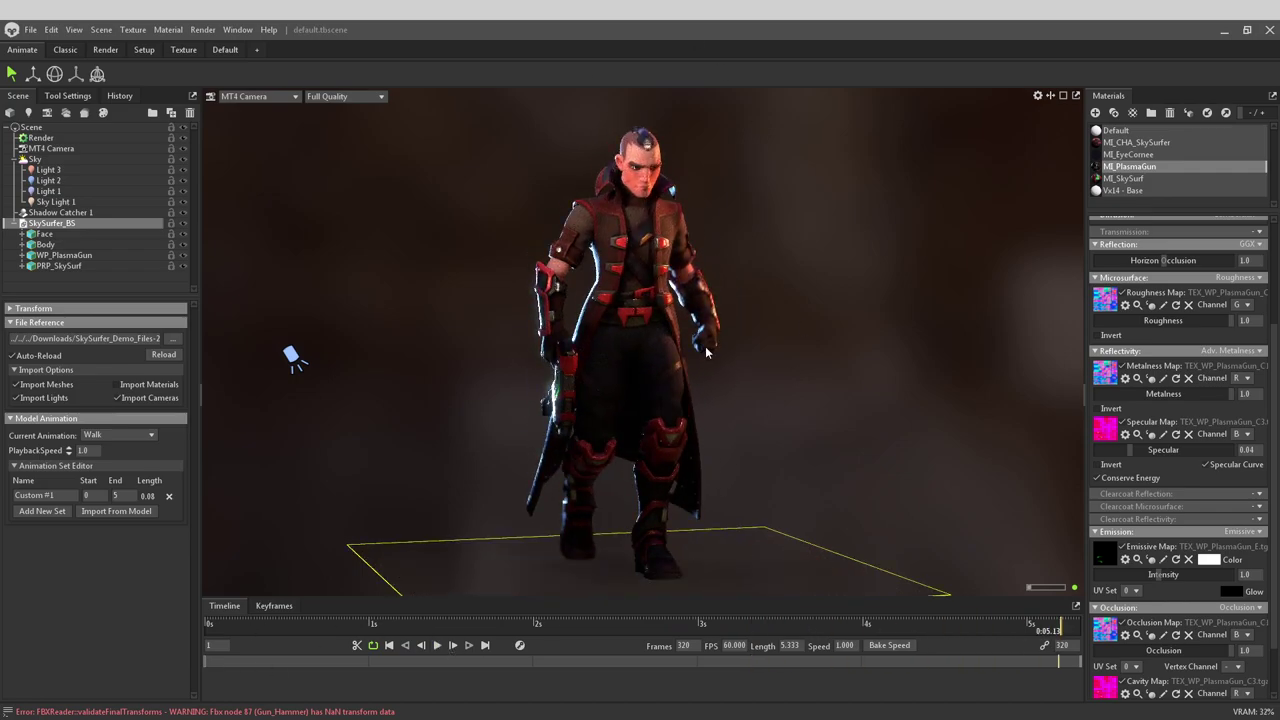
drag(300, 627, 628, 626)
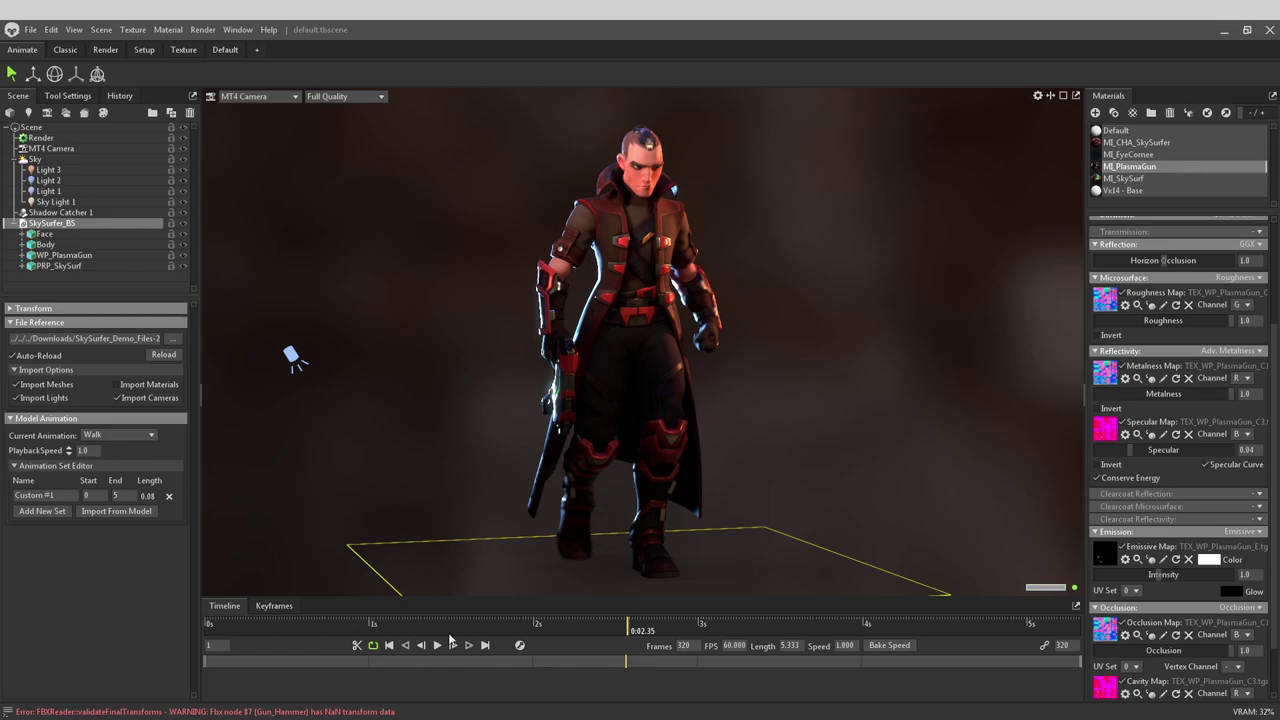
click(389, 645)
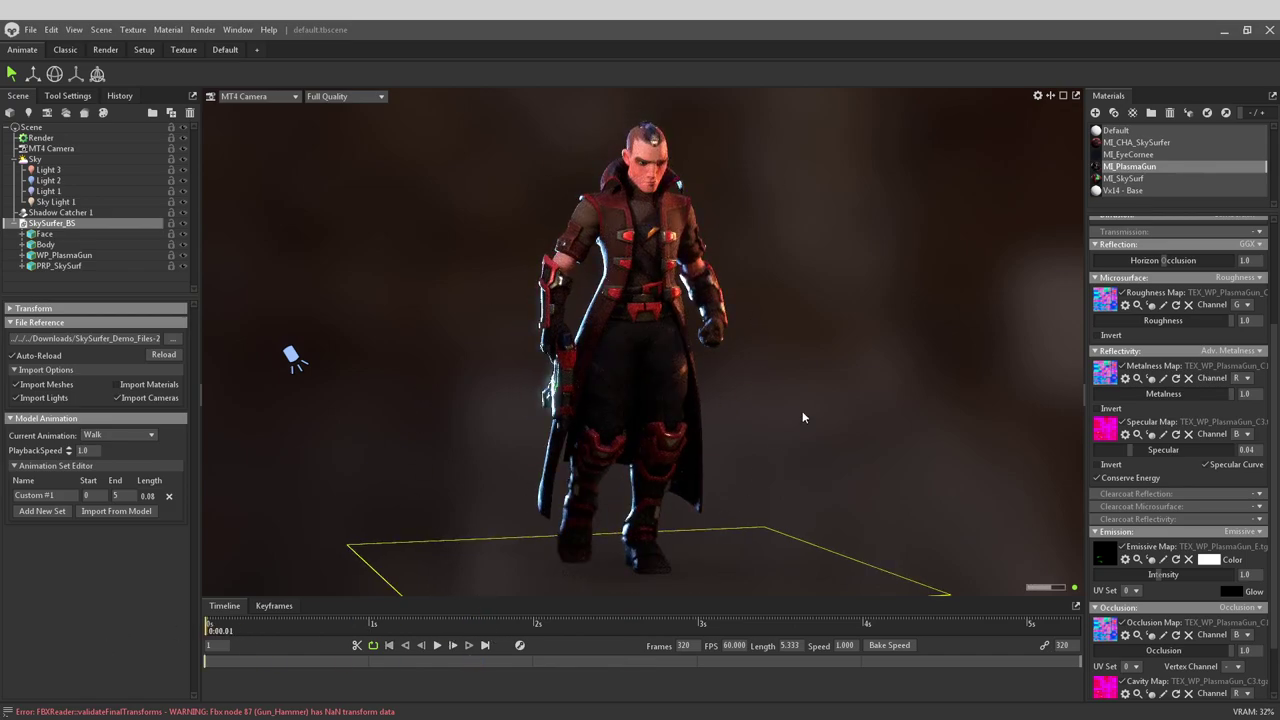
Step: Examine the lit character in its Walk pose from several angles
drag(773, 360, 789, 386)
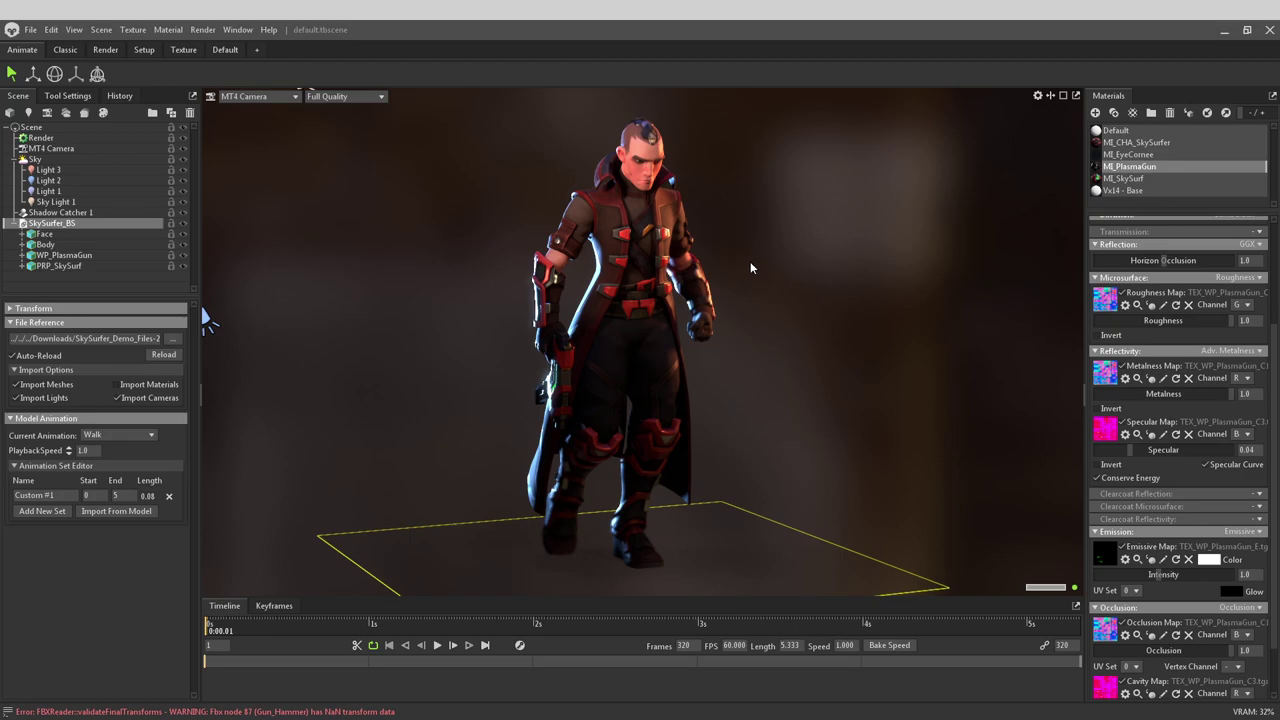
drag(680, 424, 806, 383)
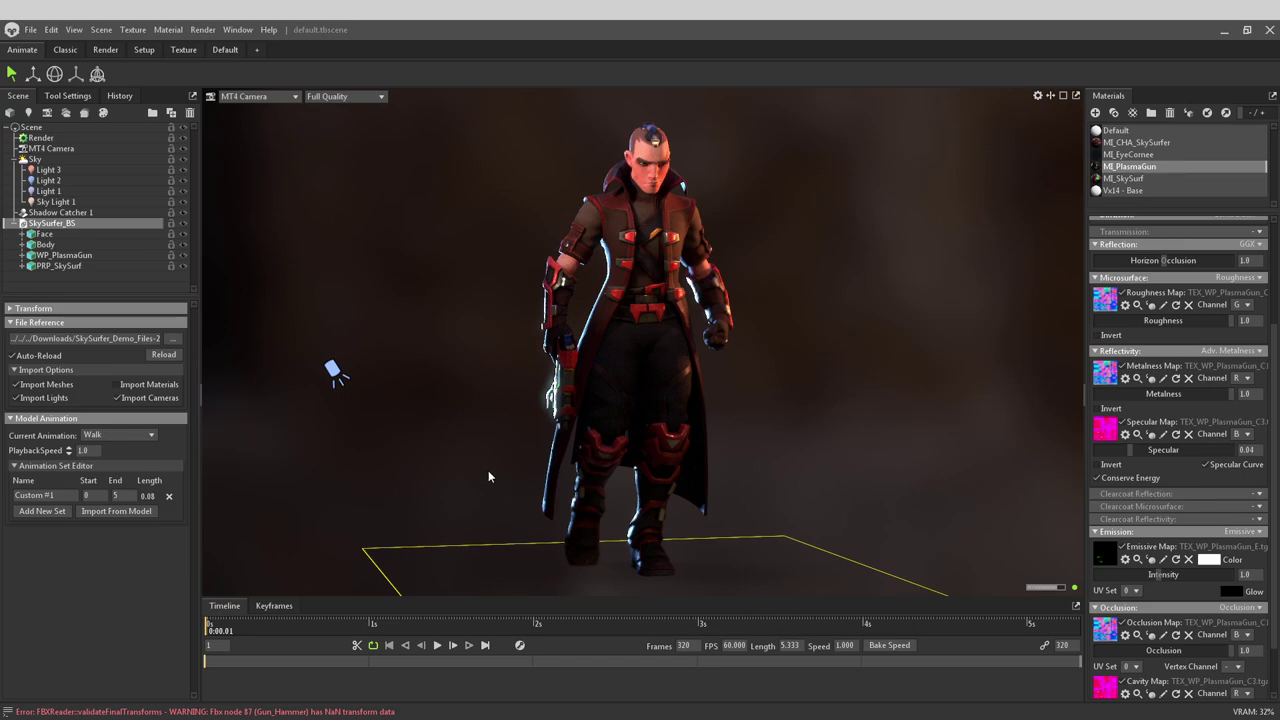
drag(498, 477, 508, 472)
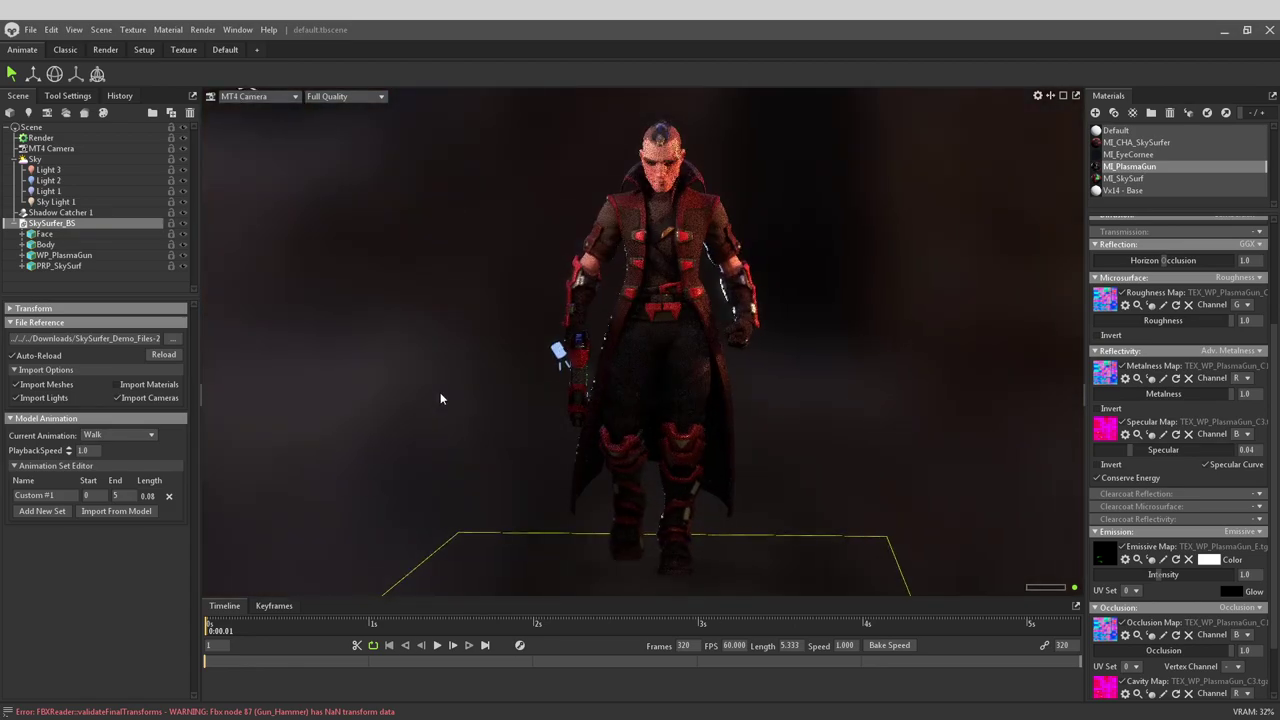
drag(440, 400, 499, 390)
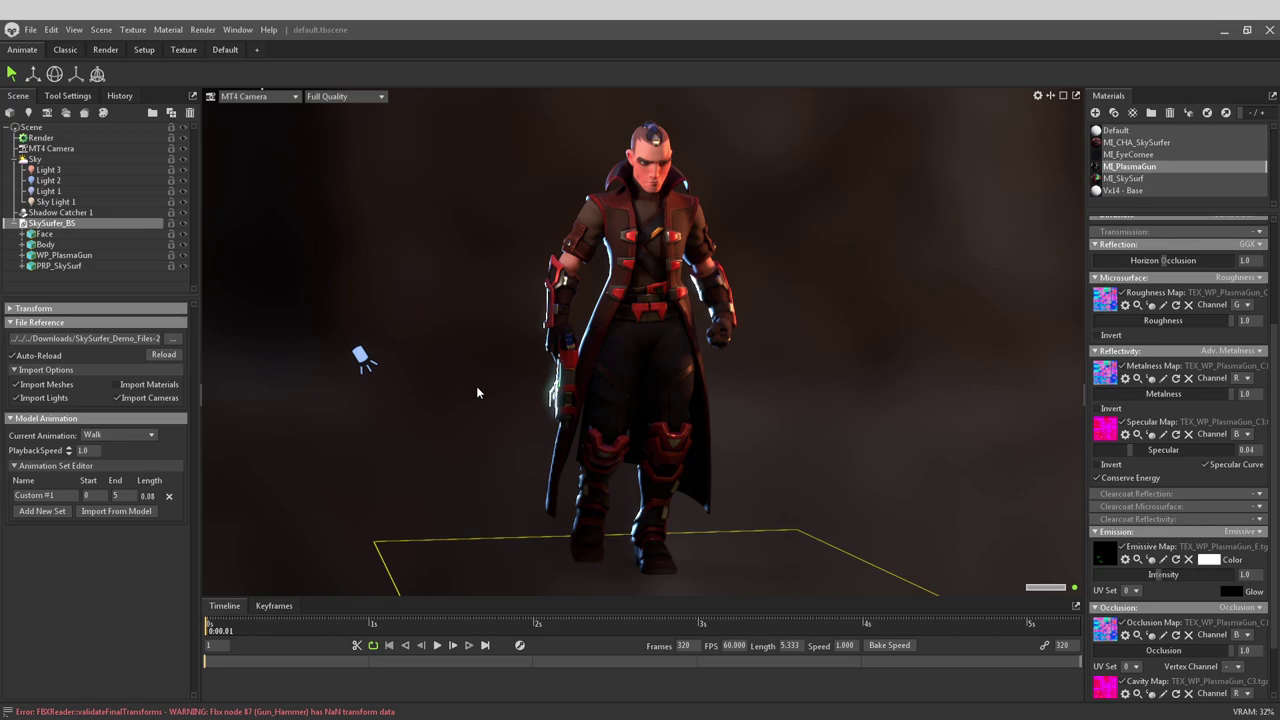
drag(230, 630, 11, 679)
drag(680, 313, 811, 423)
drag(908, 426, 886, 443)
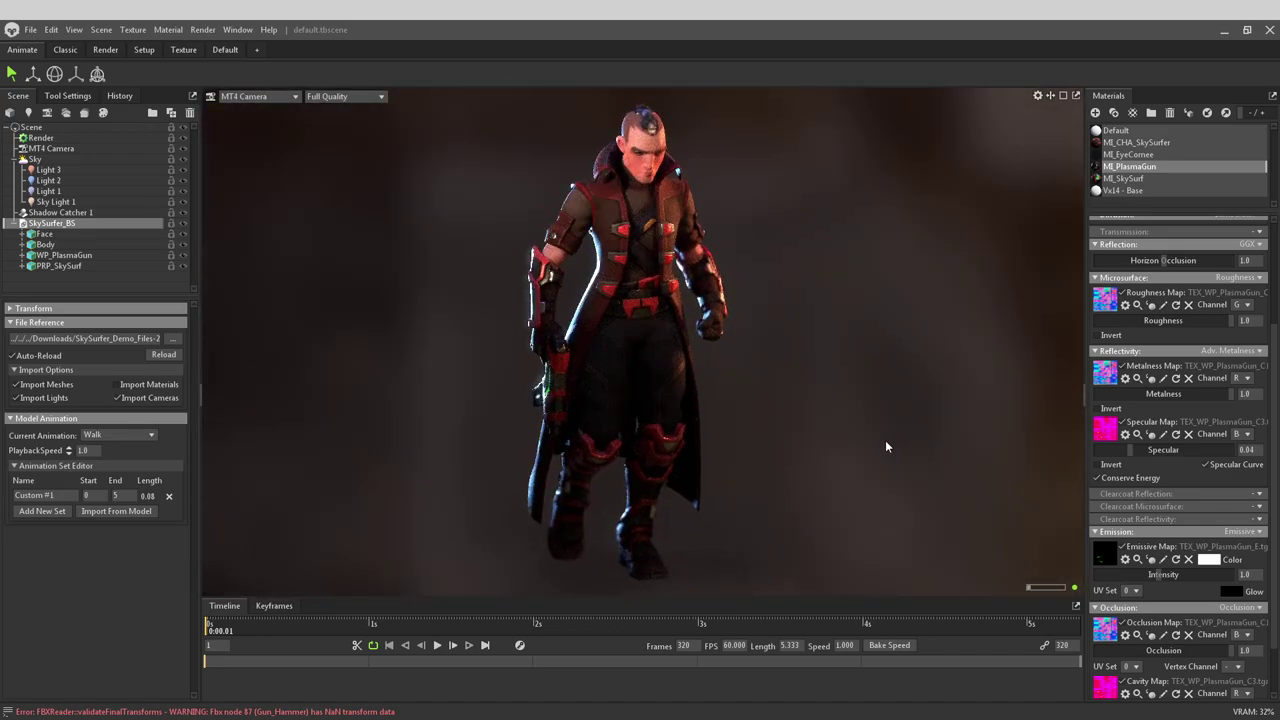
Step: Set the transmission type of the MI_CHA_SkySurfer material to Subsurface Scattering, with the character's face in close view
click(1150, 143)
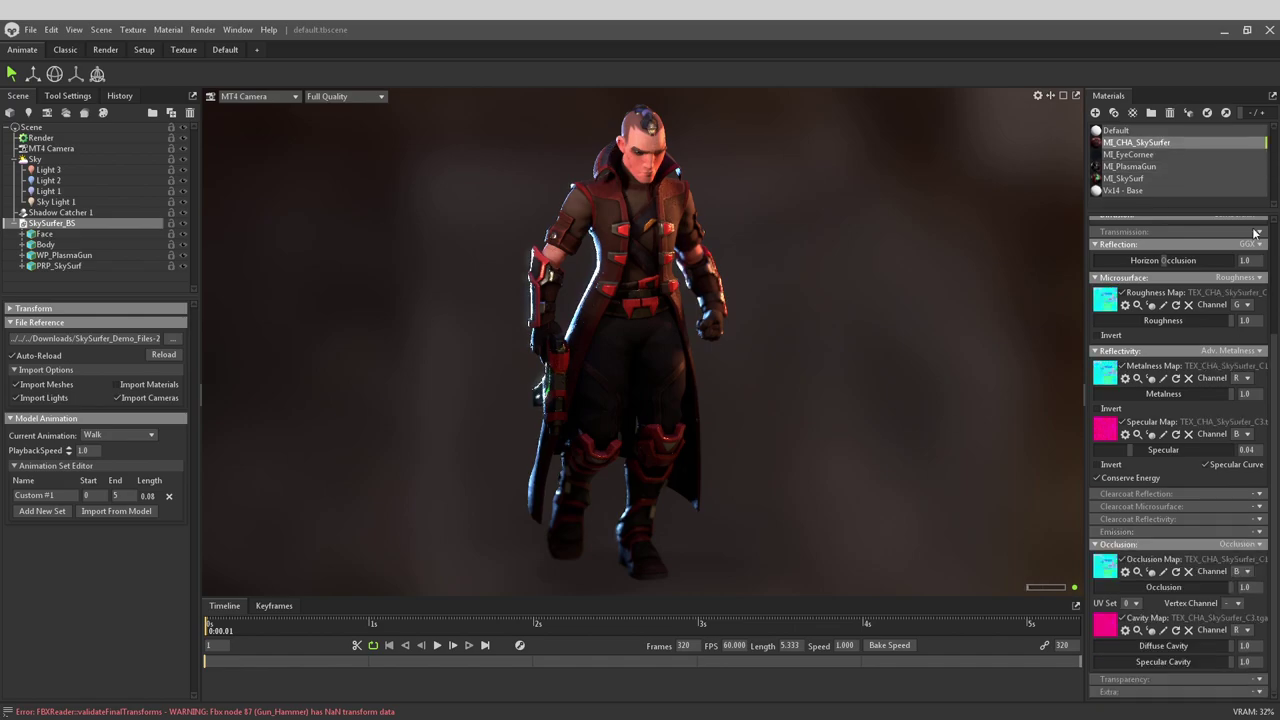
scroll(710, 188, up, 5)
middle_drag(844, 155, 756, 528)
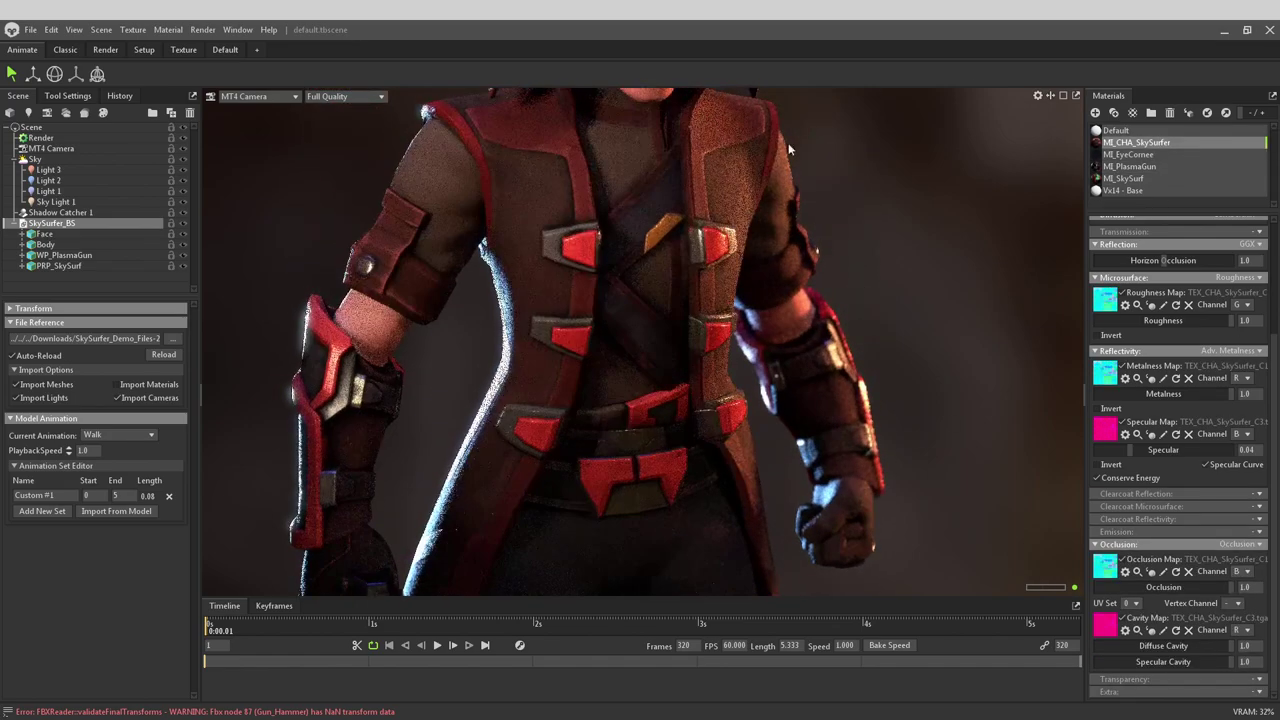
scroll(750, 272, up, 5)
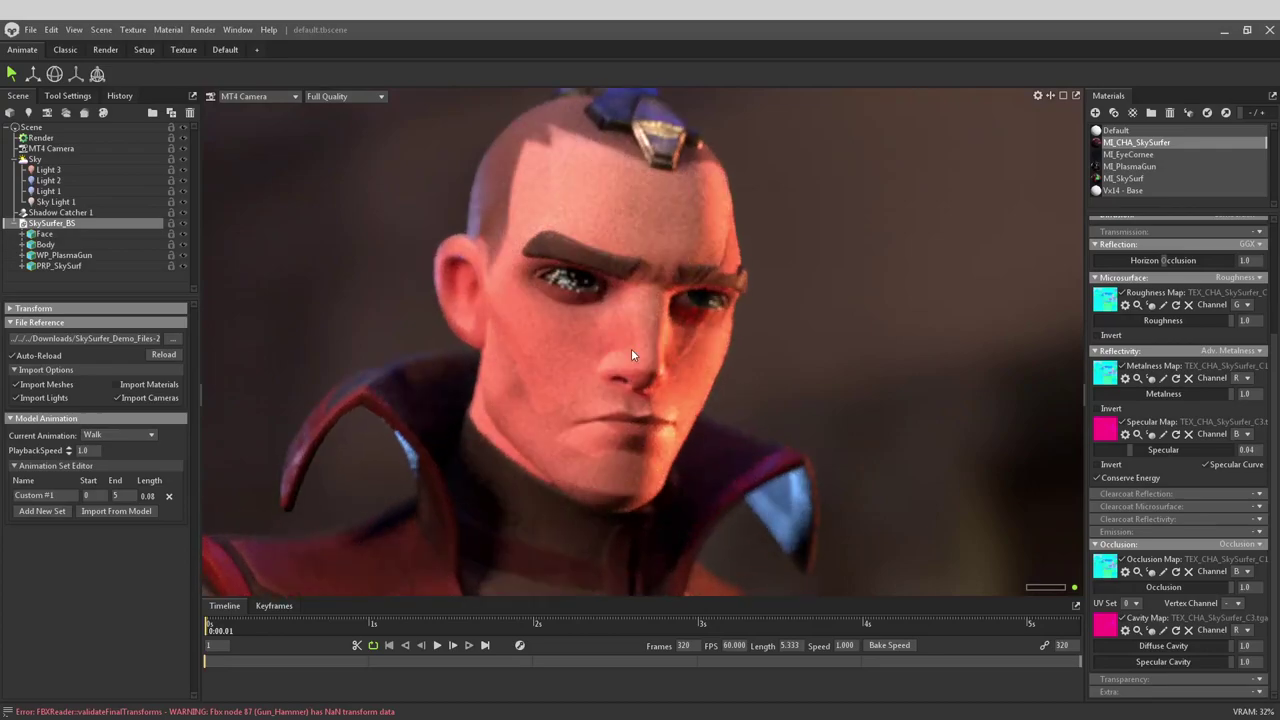
drag(717, 355, 711, 394)
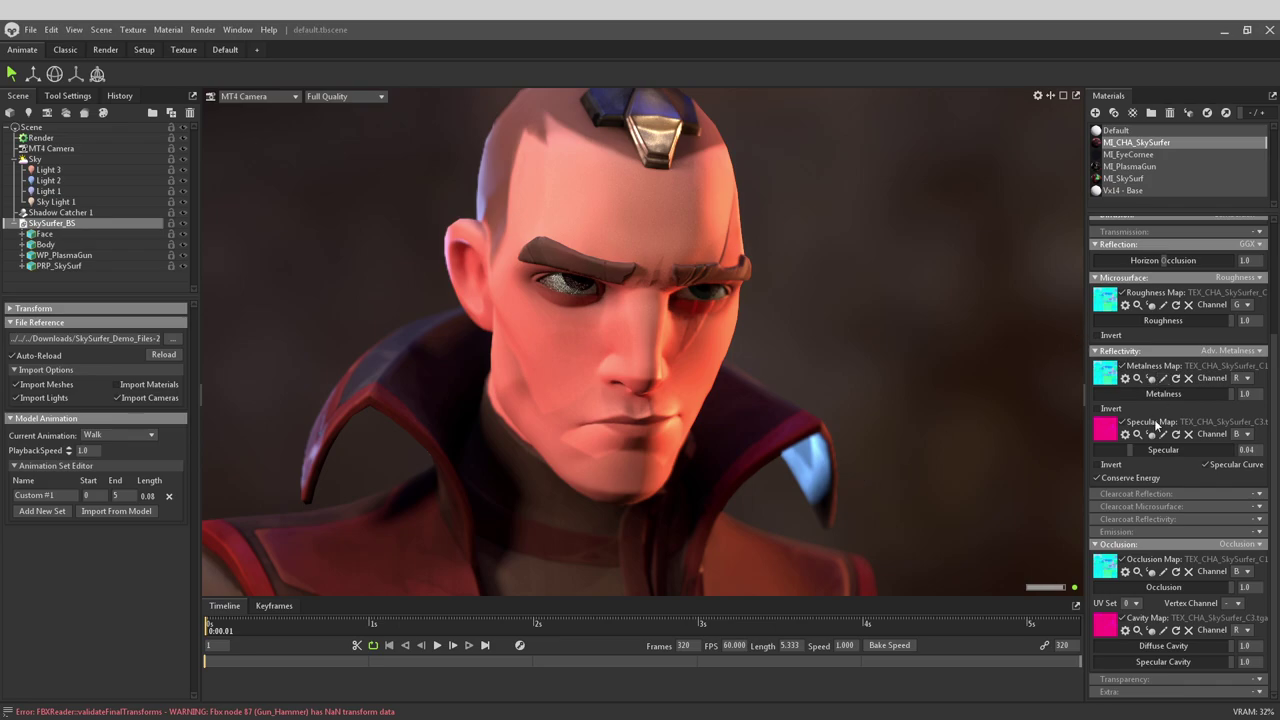
scroll(1157, 406, up, 3)
click(1258, 381)
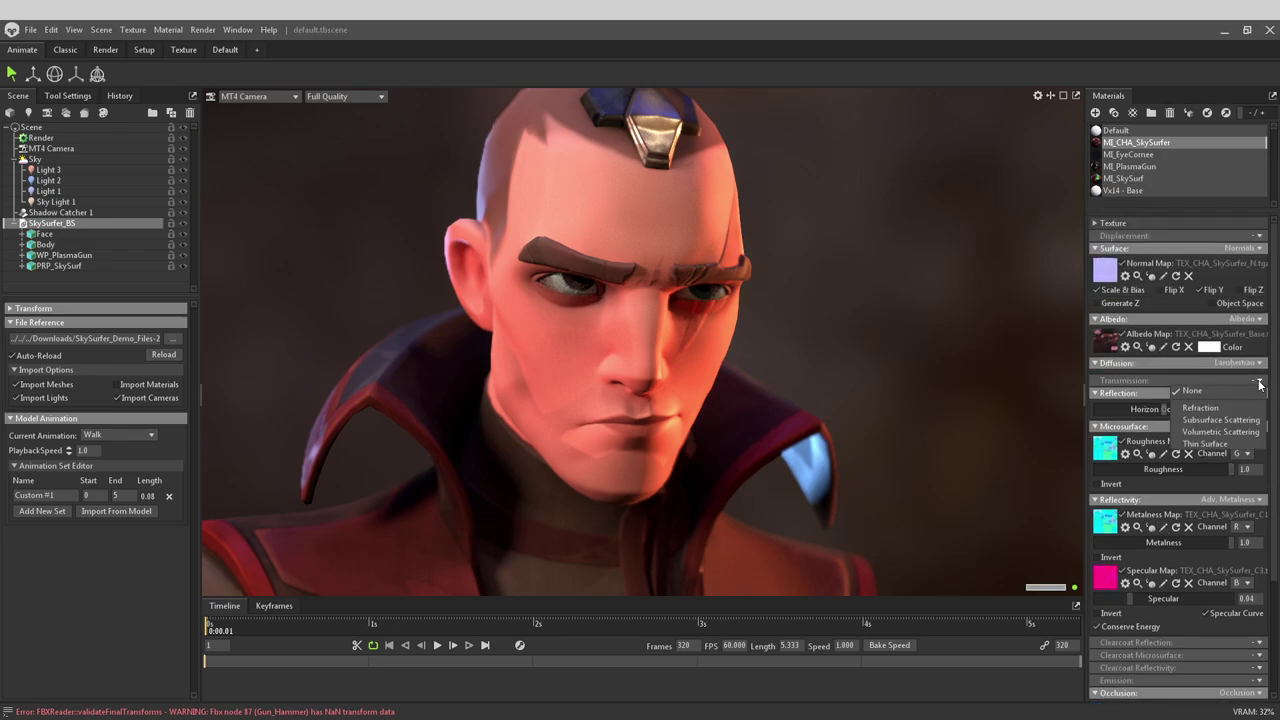
click(1246, 420)
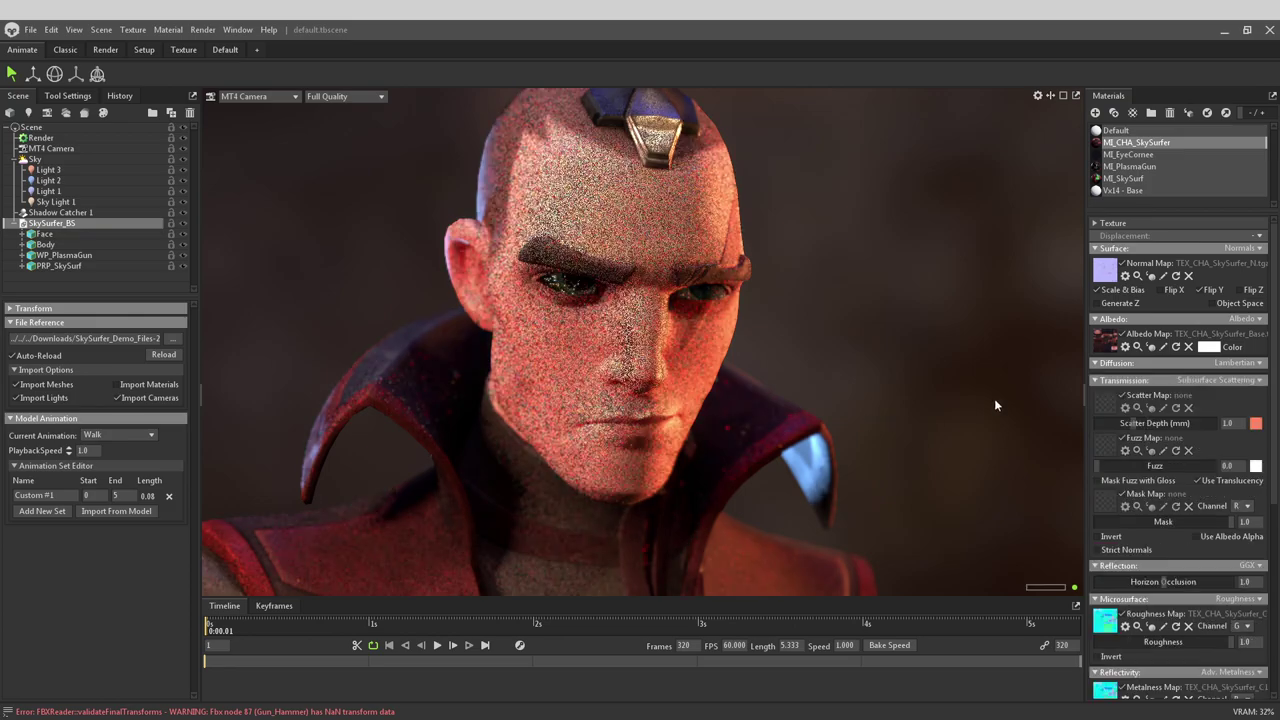
Step: Assign TEX_CHA_SkySurfer_SSS.tga from the demo files folder as the scatter map of MI_CHA_SkySurfer
key(alt+Tab)
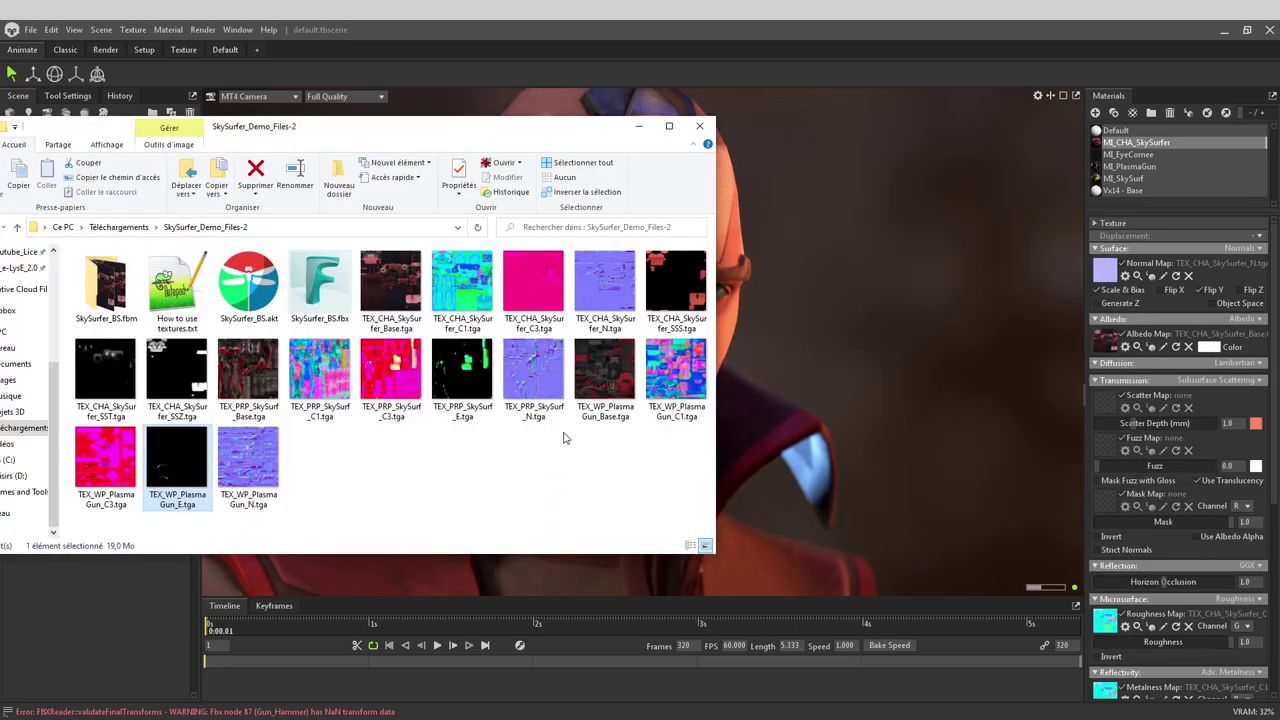
click(662, 282)
click(118, 369)
click(162, 374)
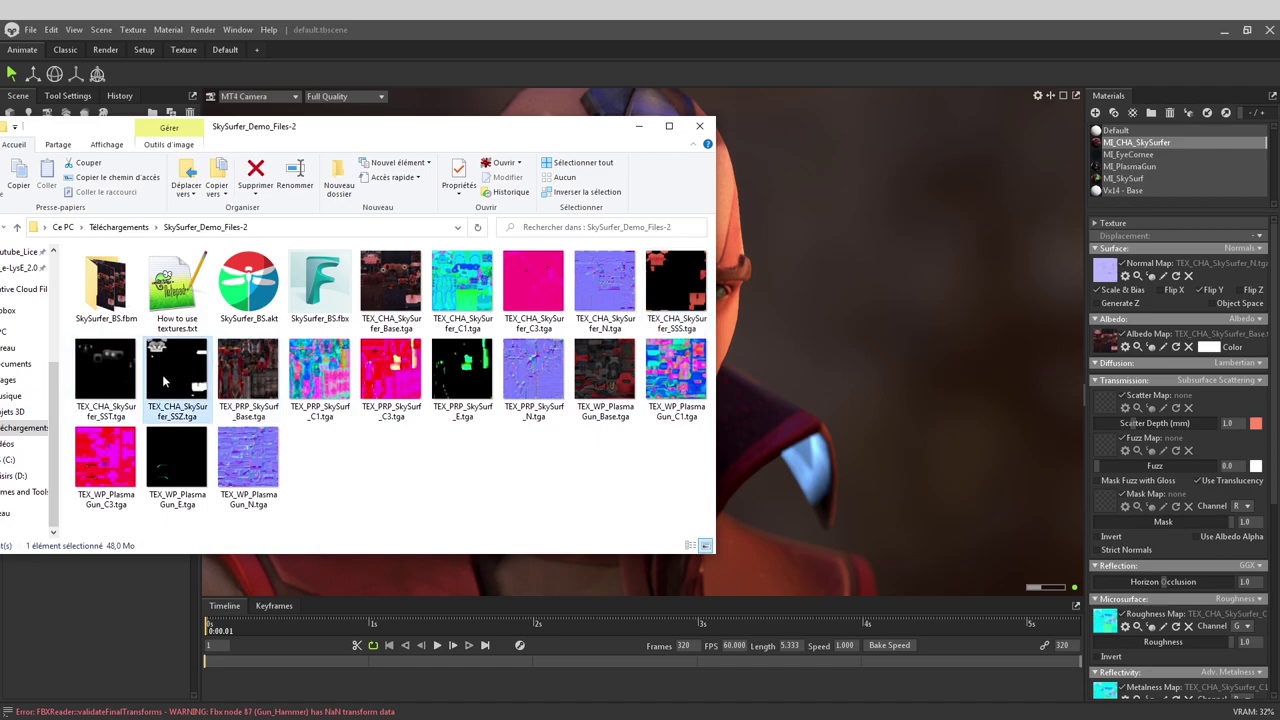
click(701, 292)
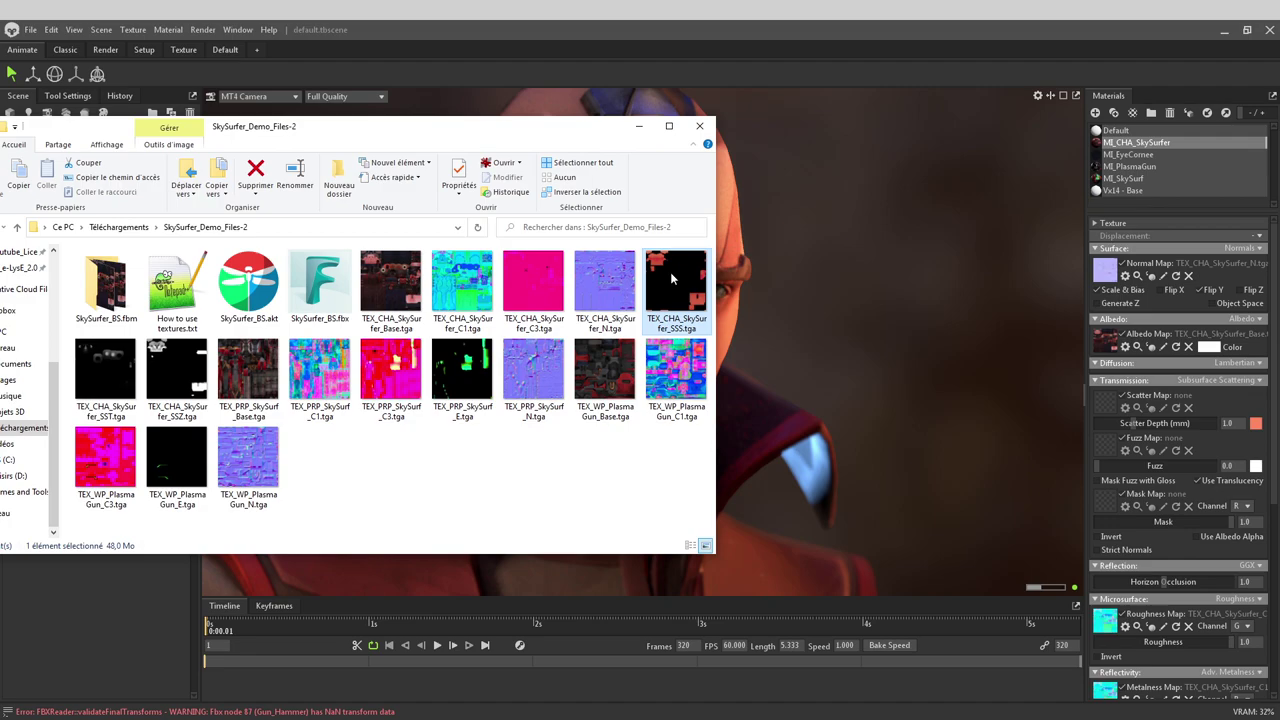
drag(672, 282, 1106, 402)
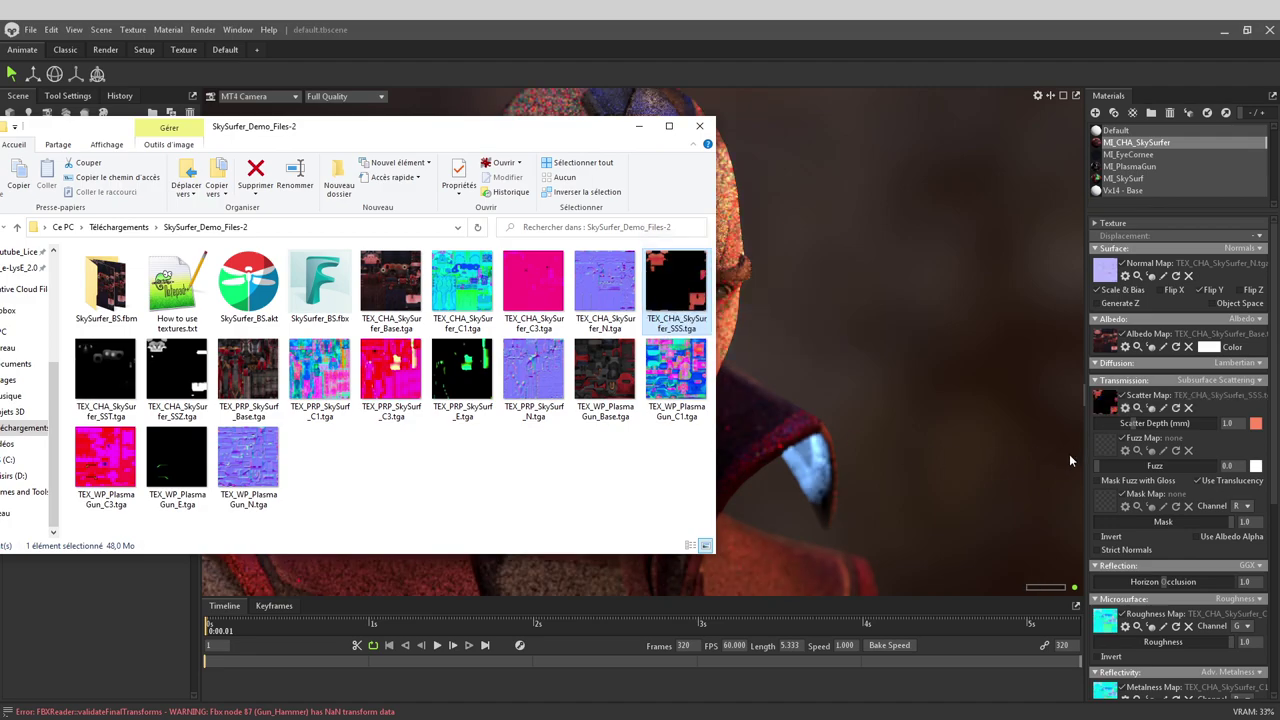
Step: Assign TEX_CHA_SkySurfer_SSZ.tga as the character material's fuzz map and TEX_CHA_SkySurfer_SST.tga as its transmission mask map
drag(179, 382, 993, 521)
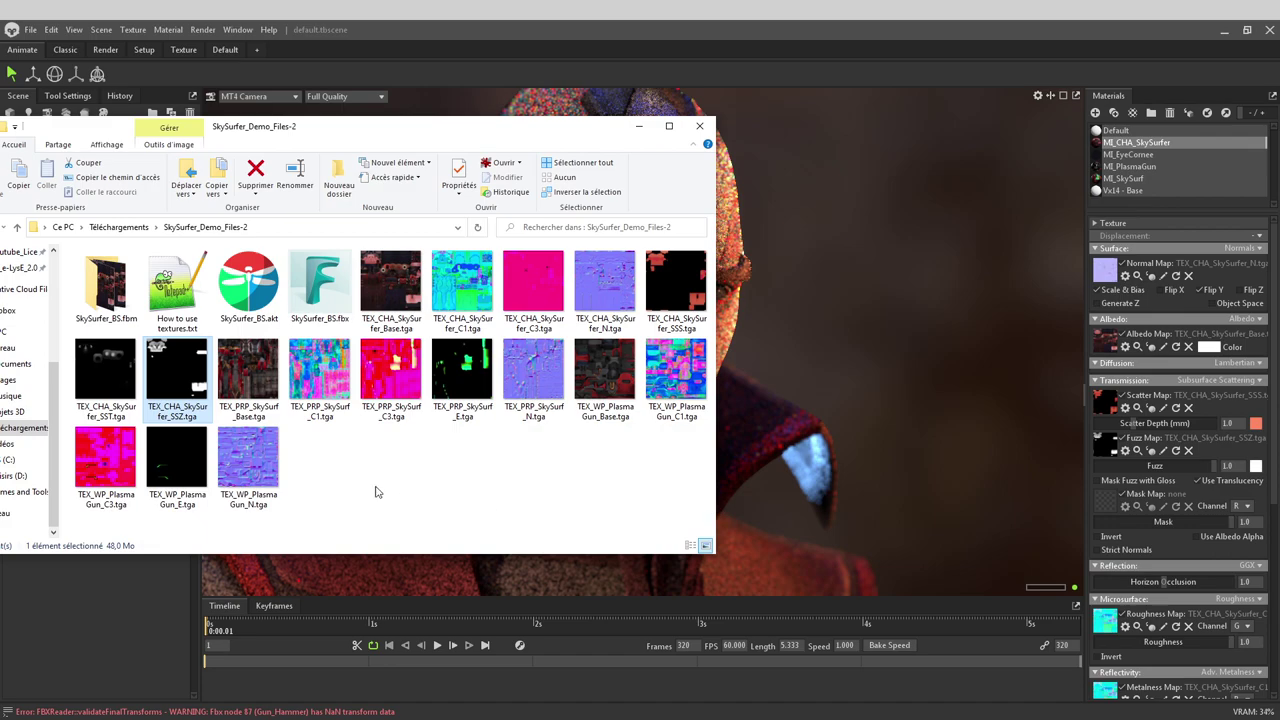
drag(105, 375, 1106, 504)
click(912, 346)
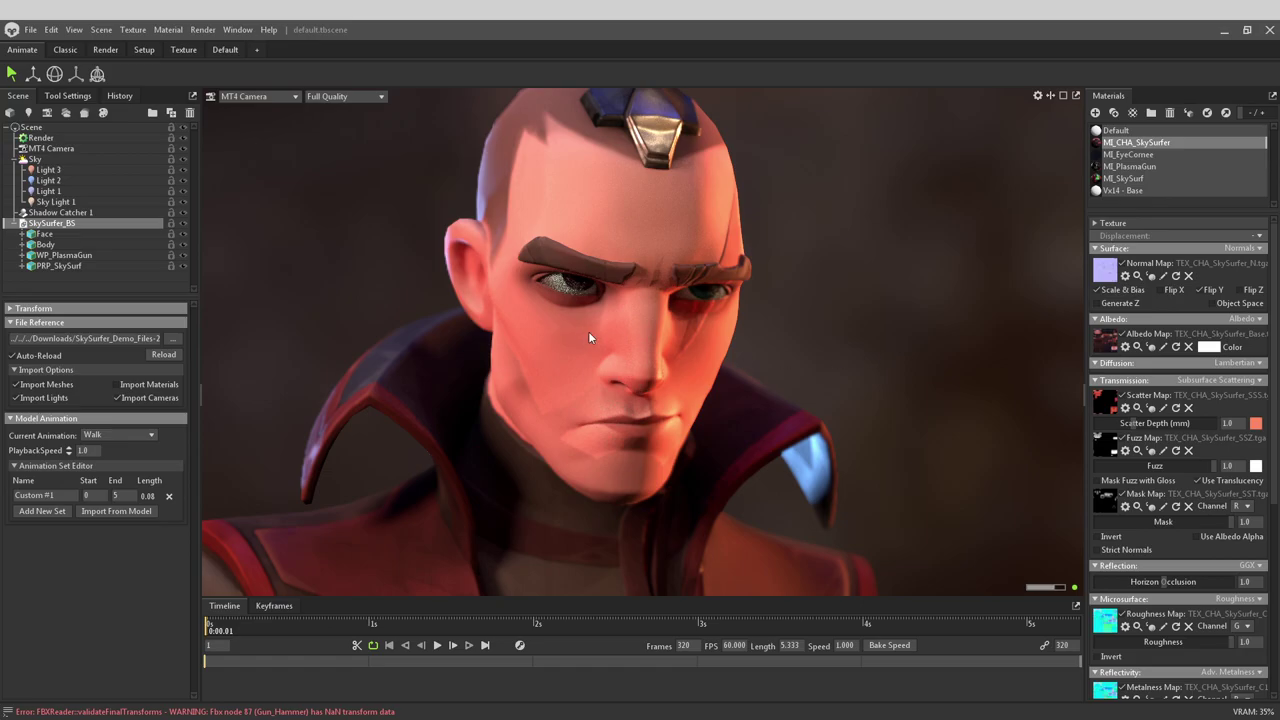
Step: Set the character material's scatter depth to 1.749 mm and check the skin on the face and upper body
drag(681, 204, 397, 210)
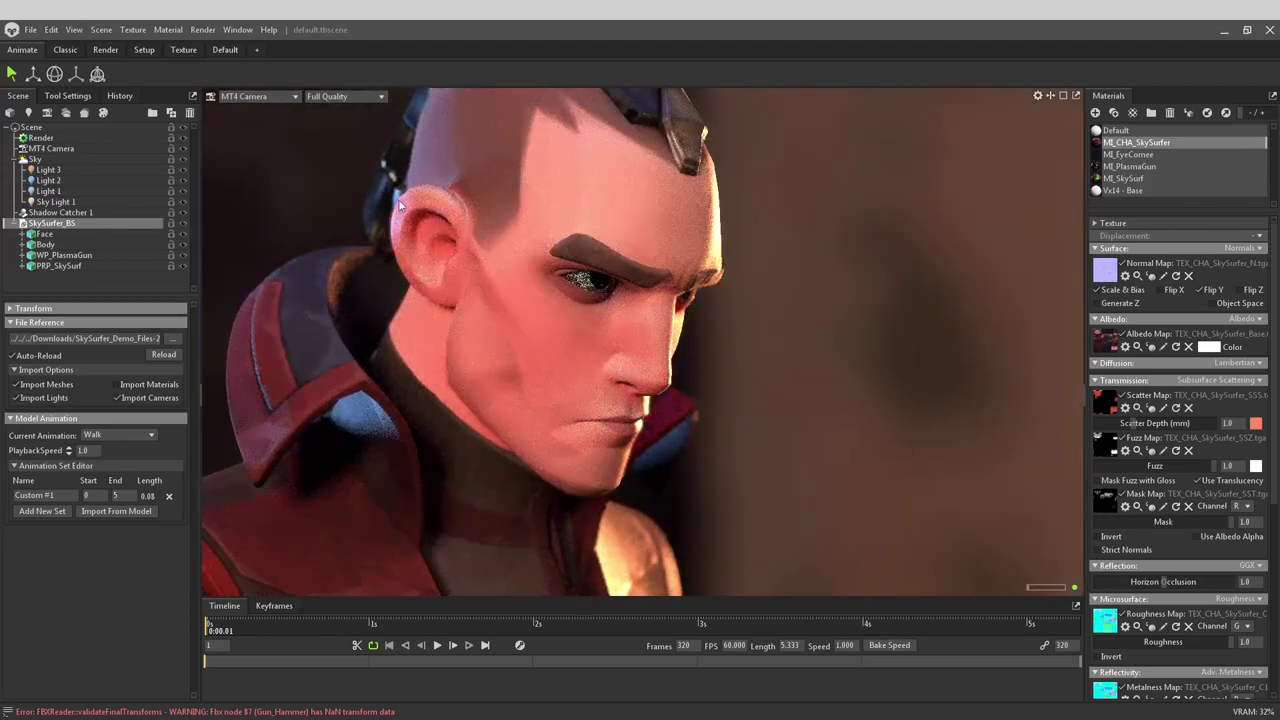
drag(746, 406, 371, 246)
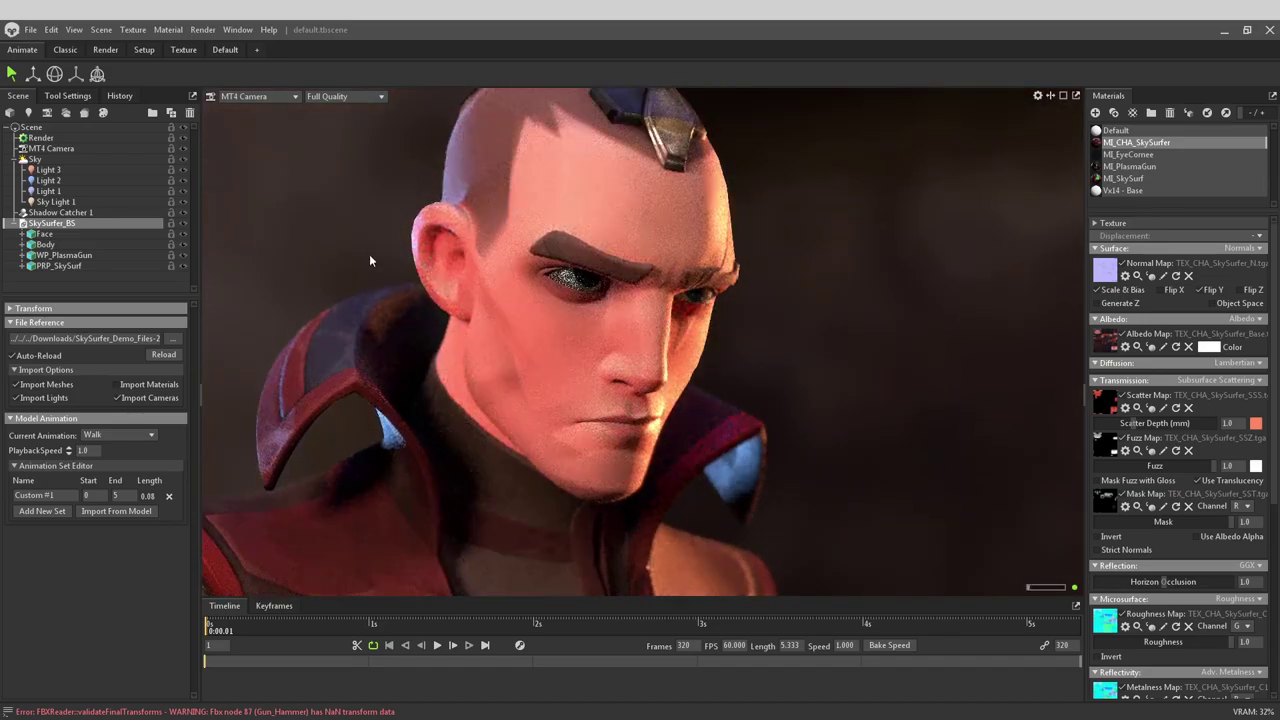
drag(928, 278, 955, 390)
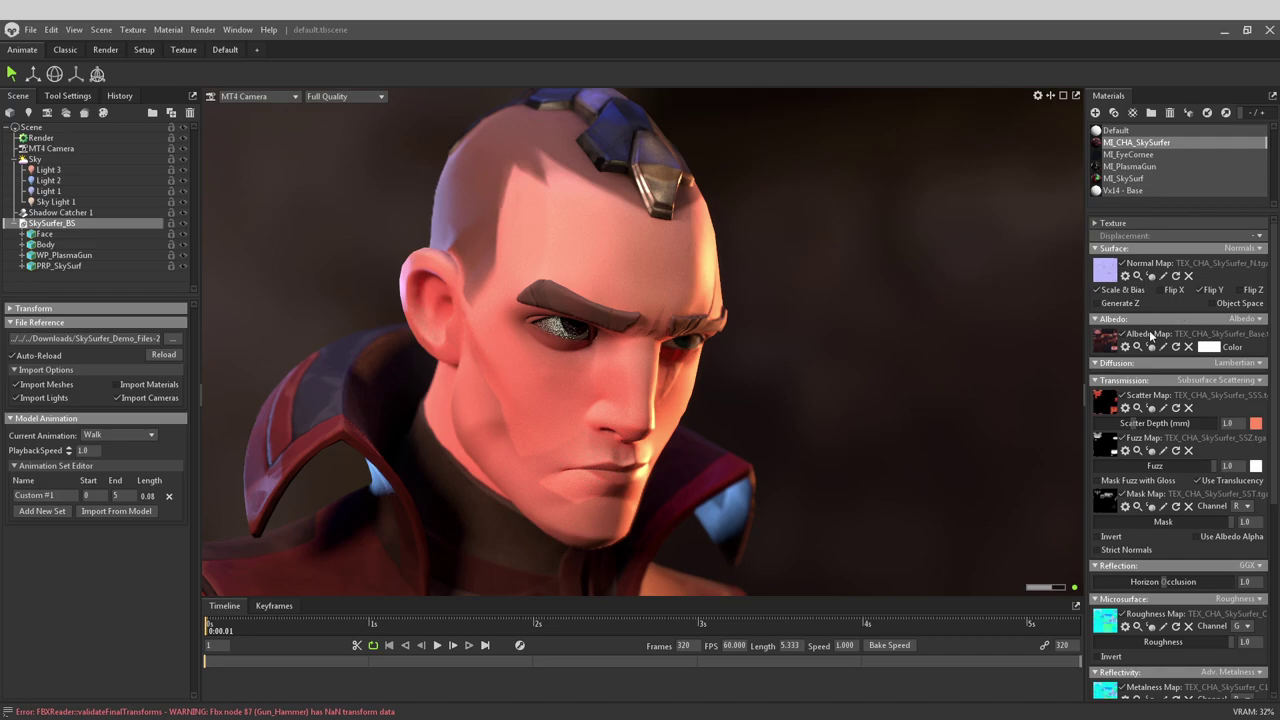
drag(1145, 425, 1200, 423)
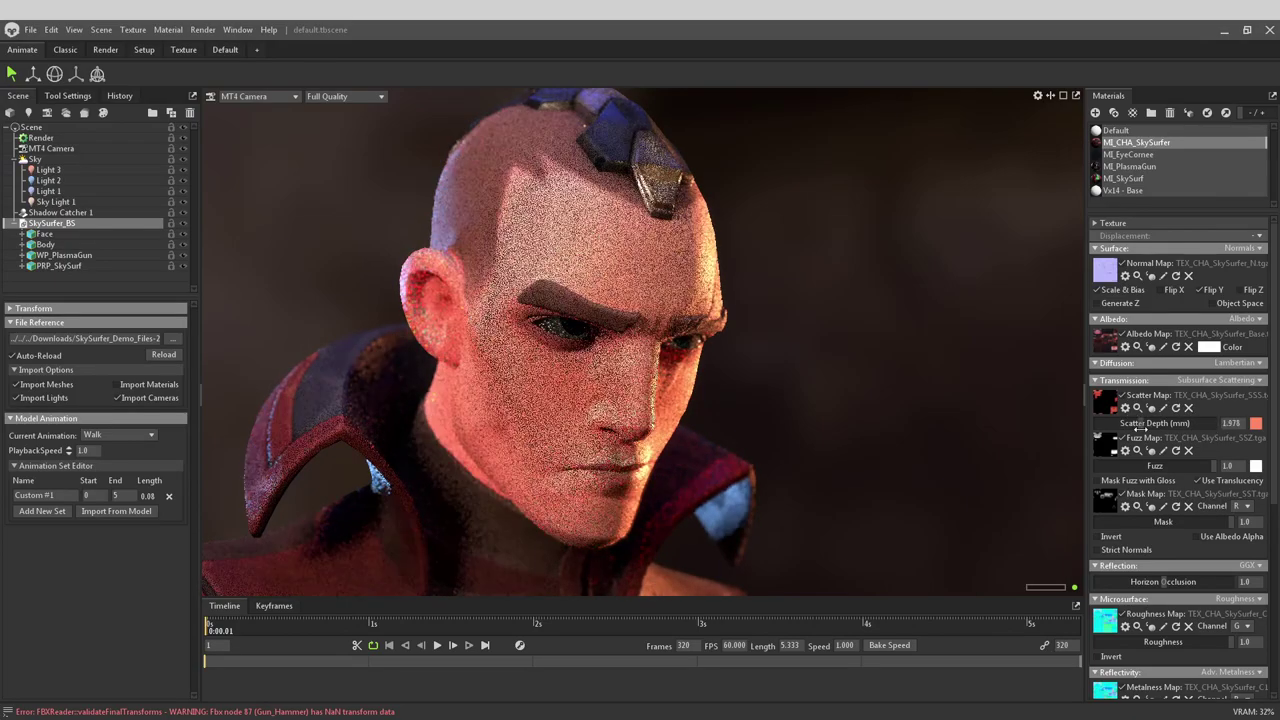
drag(702, 428, 652, 534)
drag(1190, 423, 1141, 433)
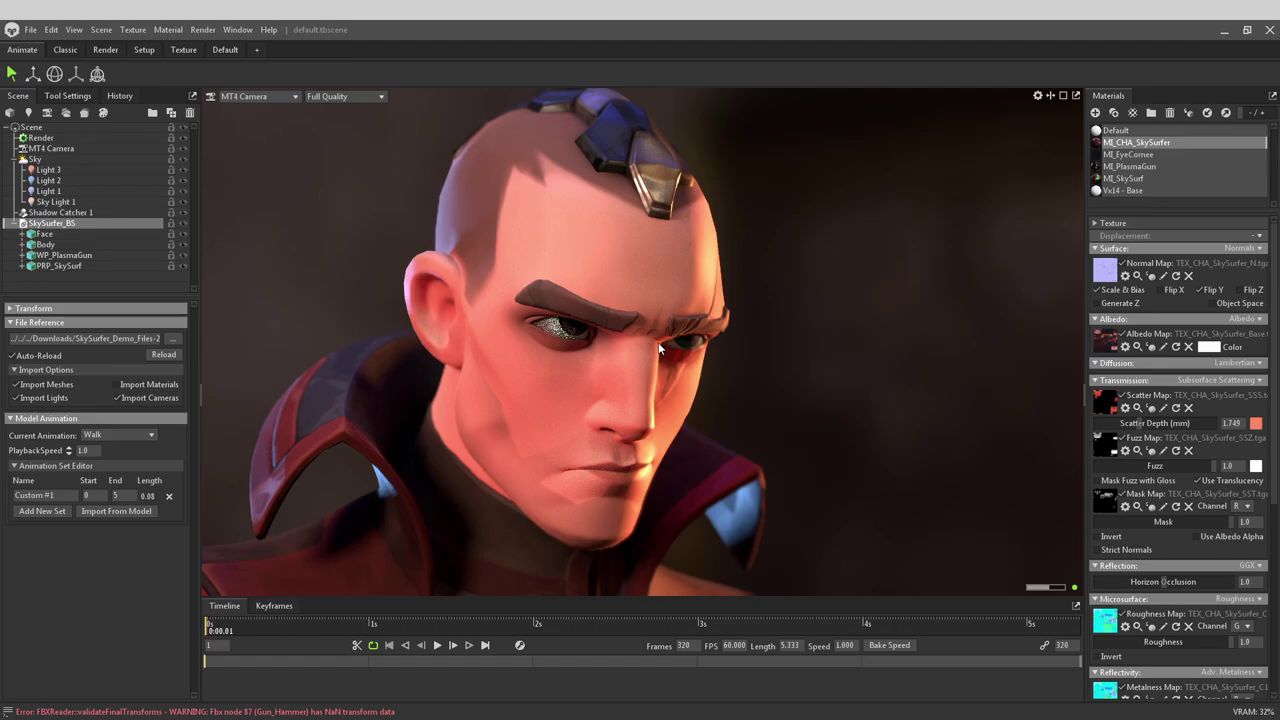
drag(718, 298, 765, 375)
right_drag(765, 375, 763, 292)
drag(763, 292, 738, 378)
drag(738, 468, 720, 395)
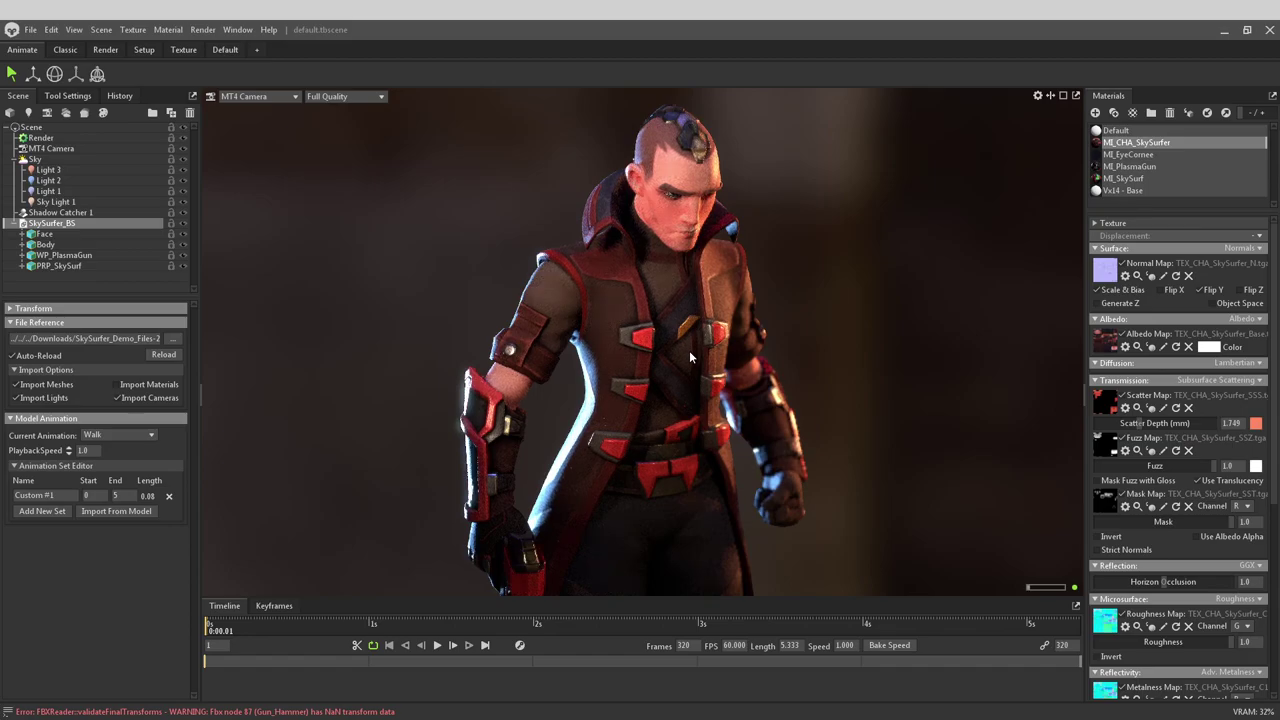
Step: Enable subdivision on the Body mesh with PN Triangles mode and a subdivision level of 1
scroll(686, 350, up, 8)
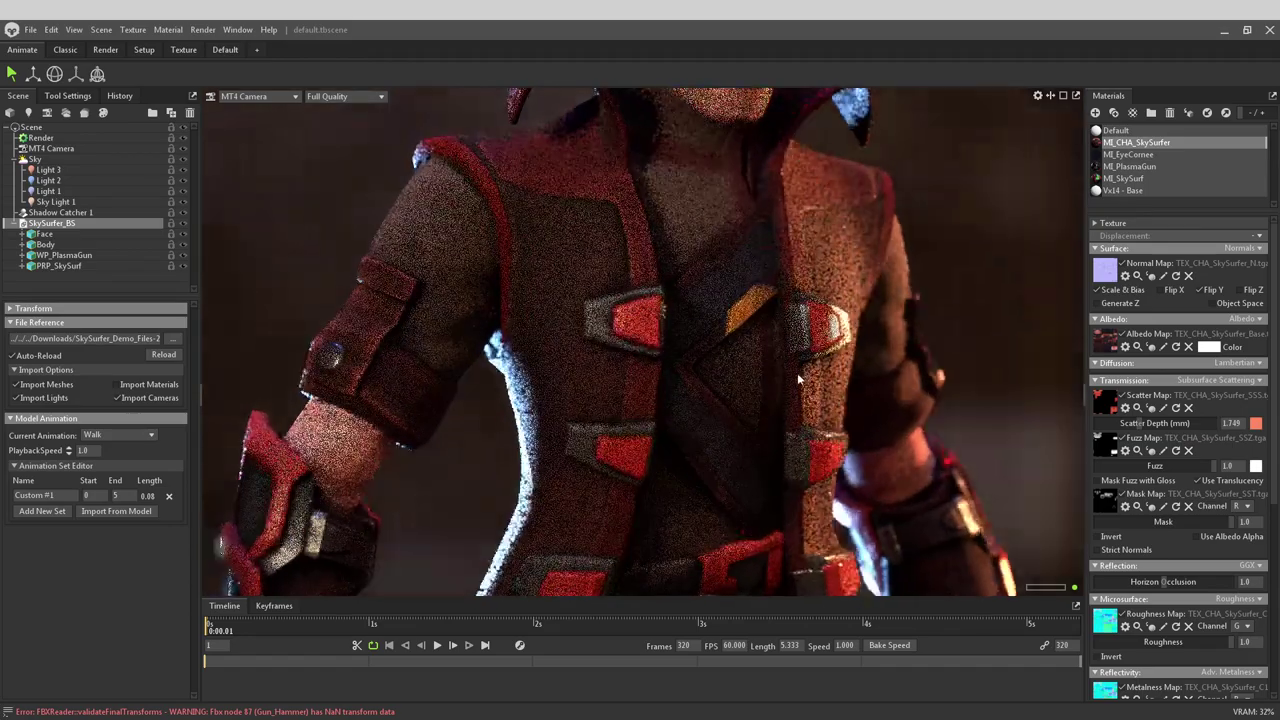
drag(798, 379, 792, 295)
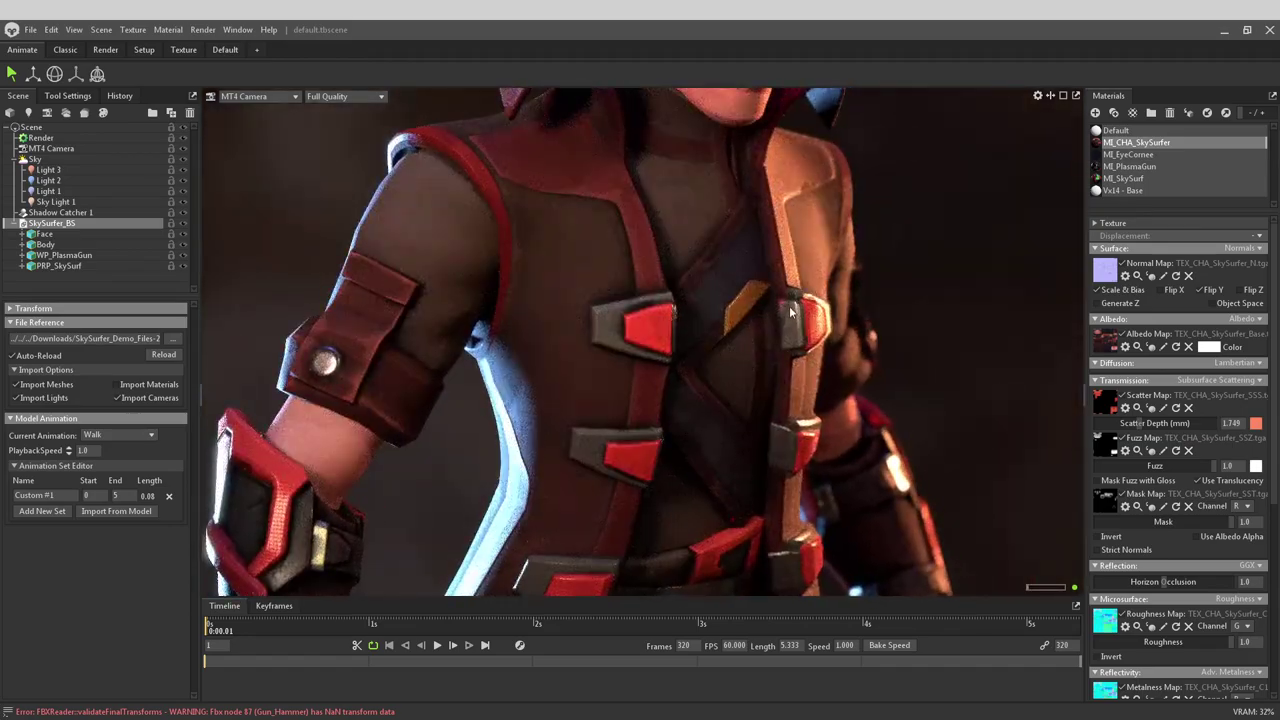
click(743, 278)
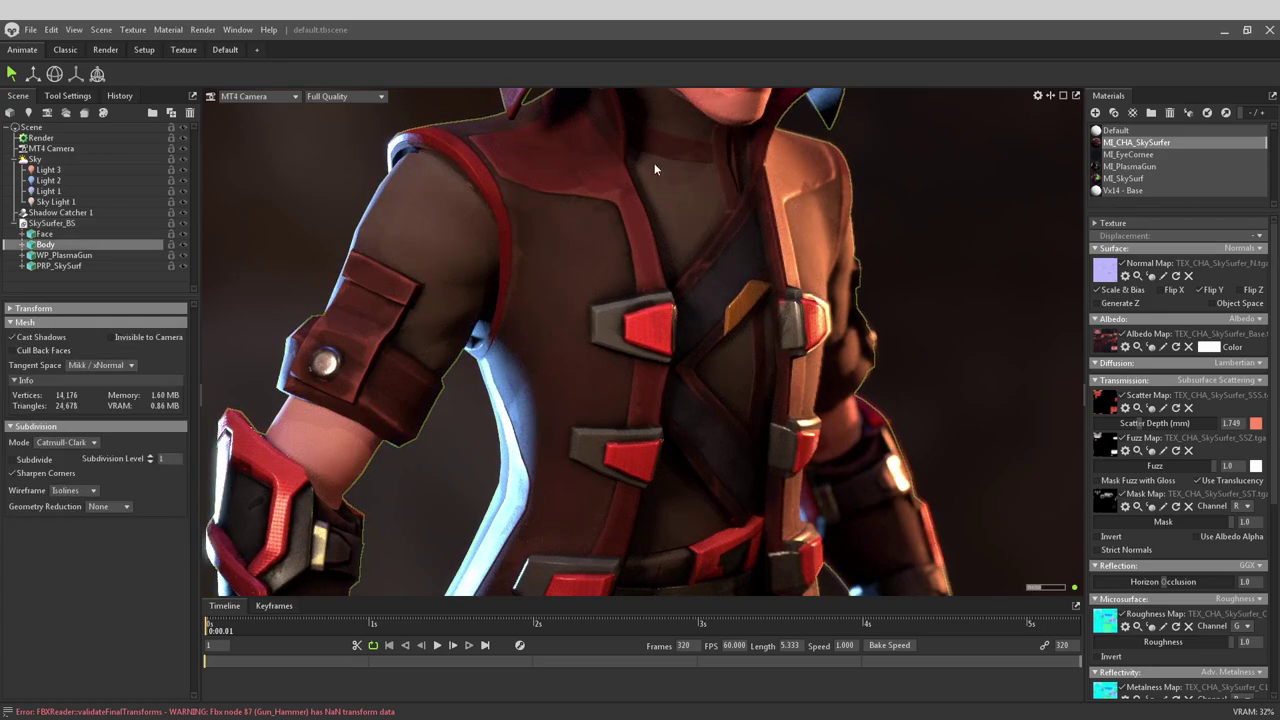
click(62, 442)
click(67, 480)
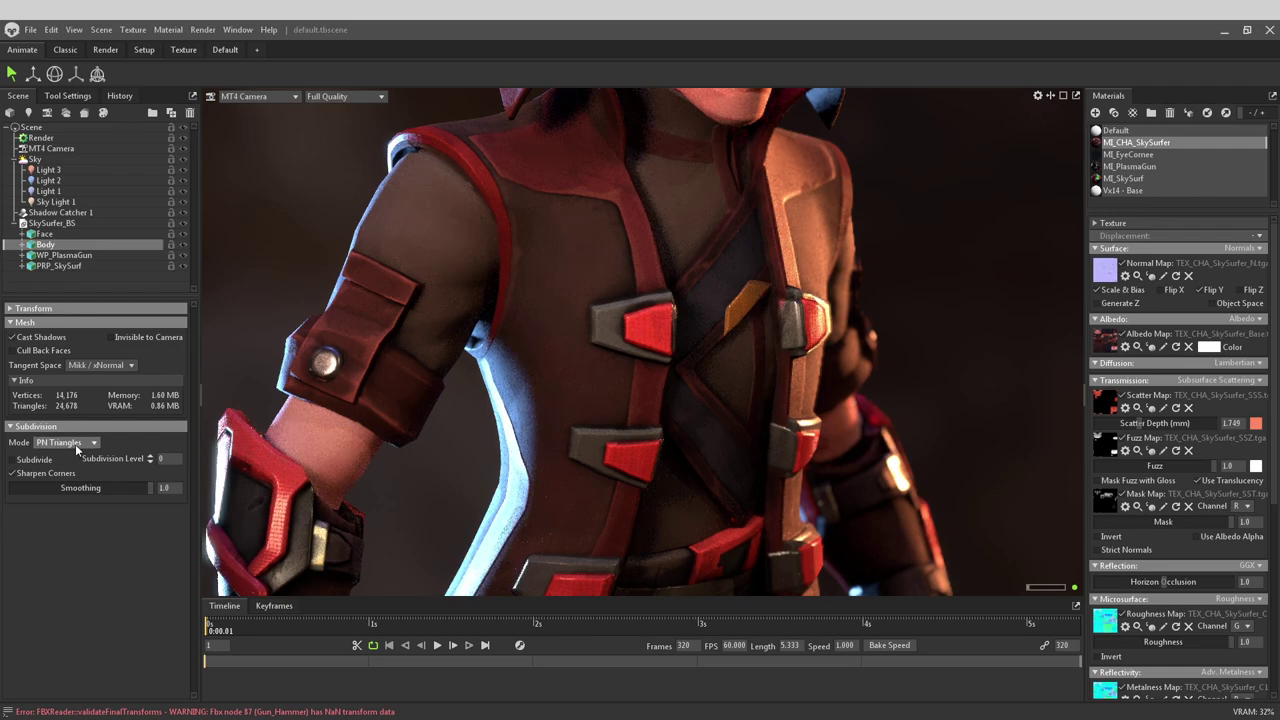
click(36, 461)
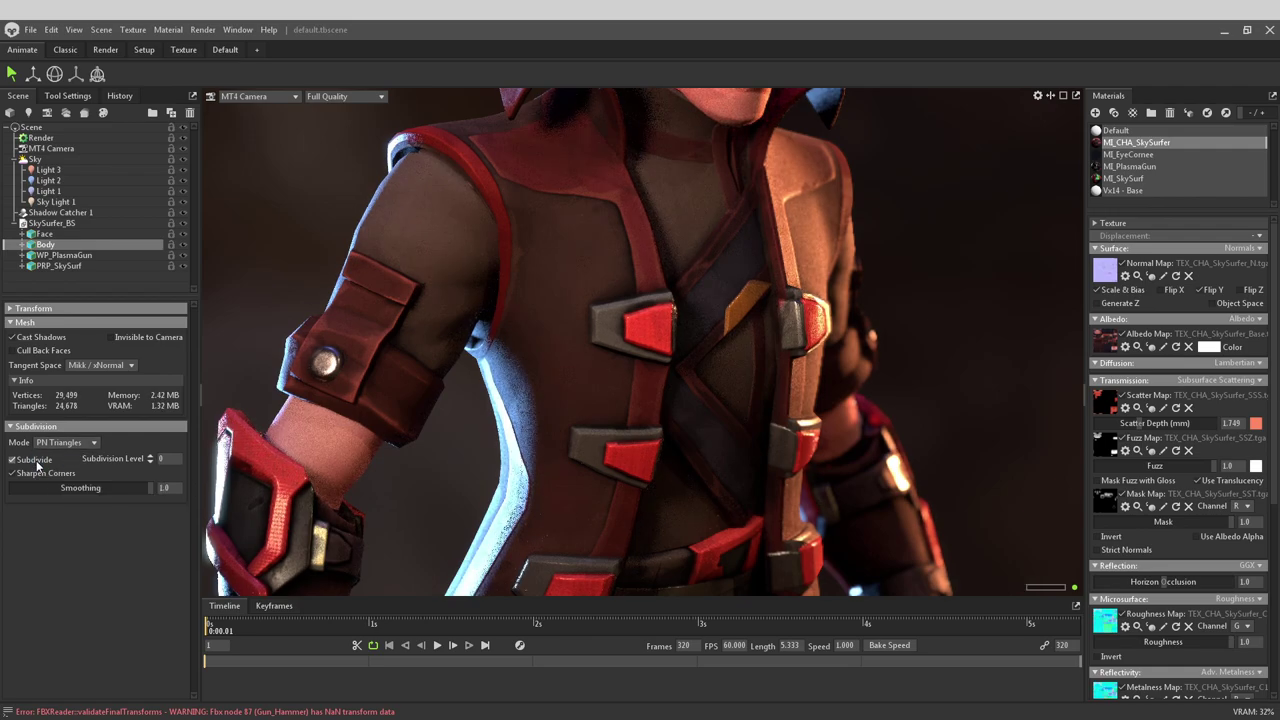
click(151, 458)
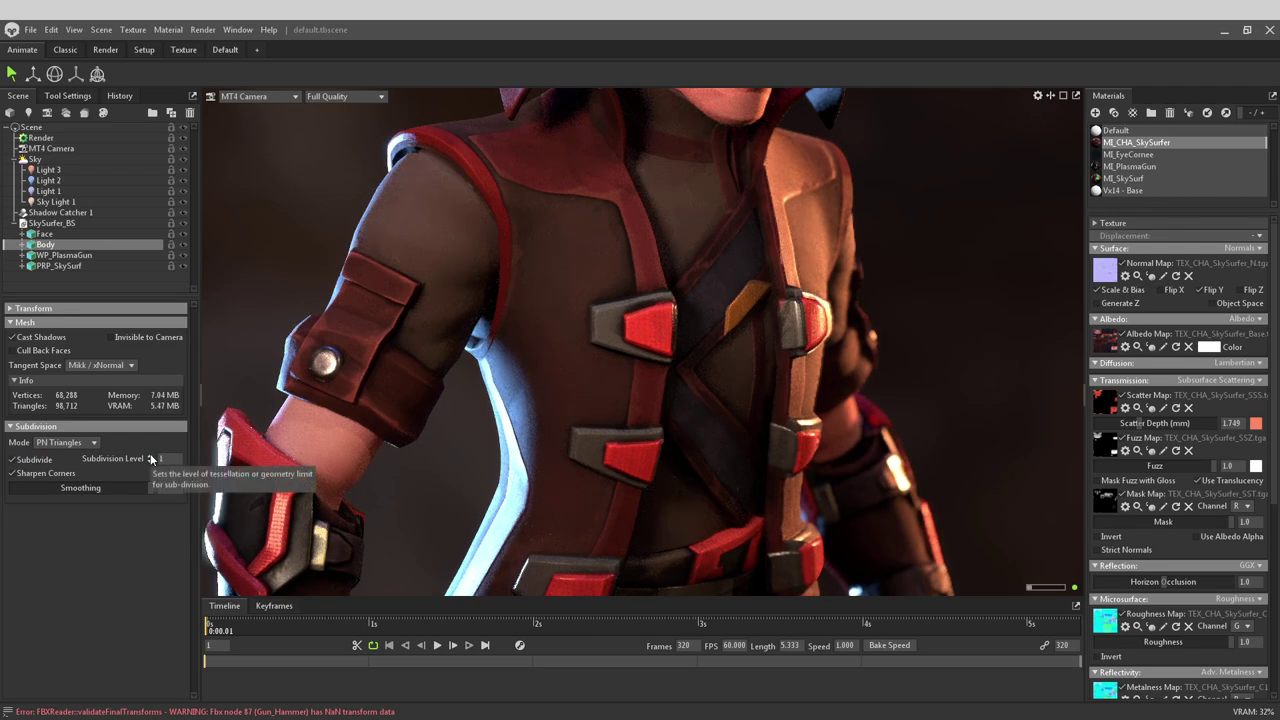
Step: Compare the coat's shoulder contour in close view by lowering the Body mesh's subdivision level to 0 and restoring it to 1
drag(863, 406, 832, 411)
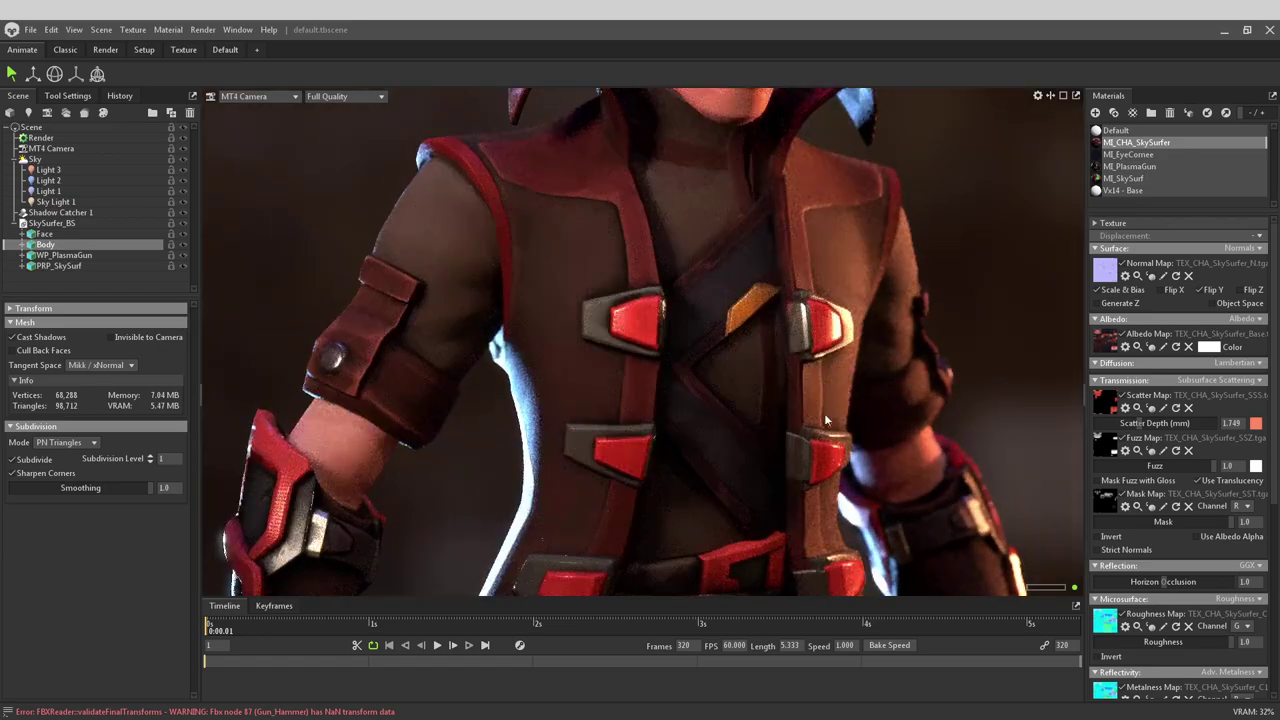
right_drag(825, 434, 750, 333)
drag(750, 333, 738, 379)
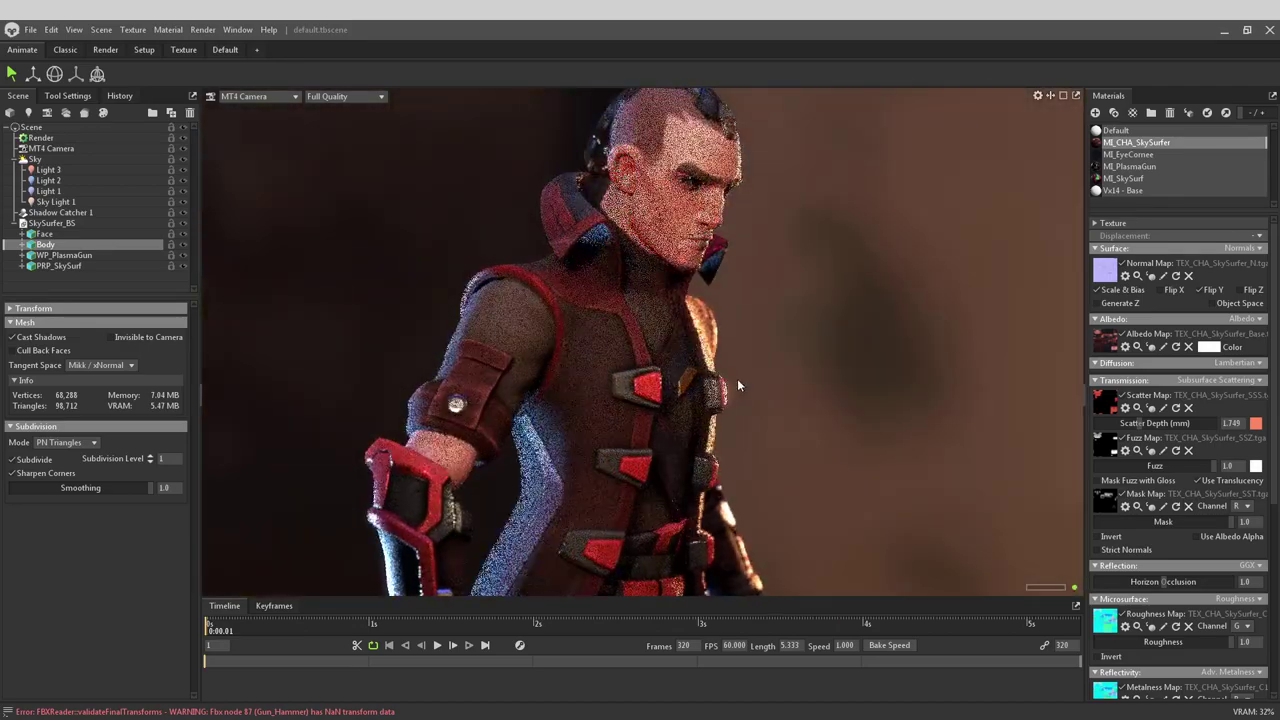
right_drag(532, 303, 382, 211)
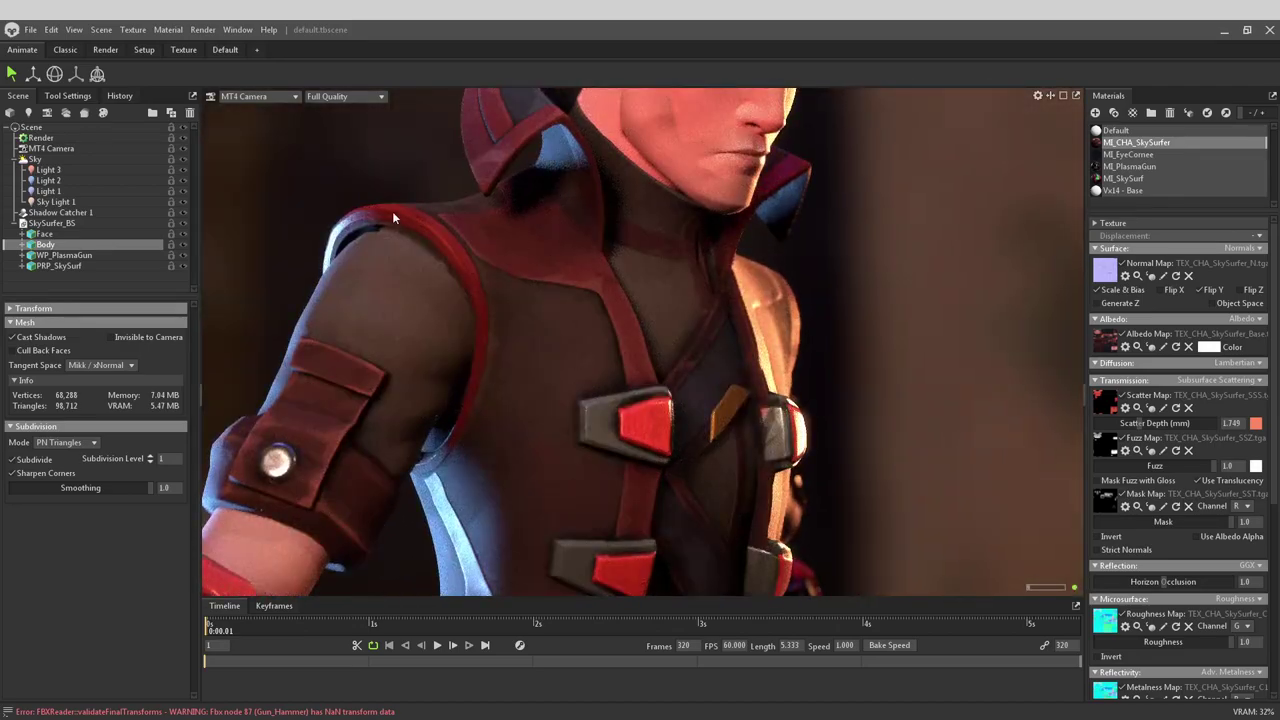
click(149, 461)
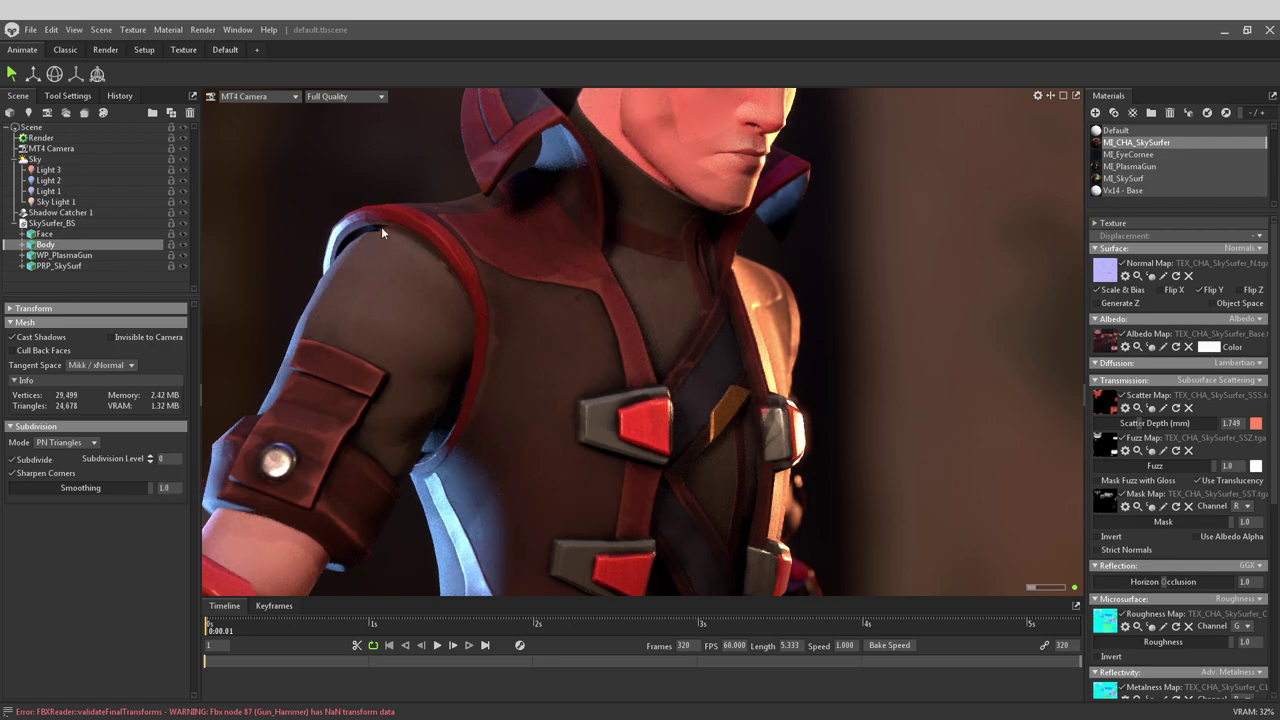
click(150, 455)
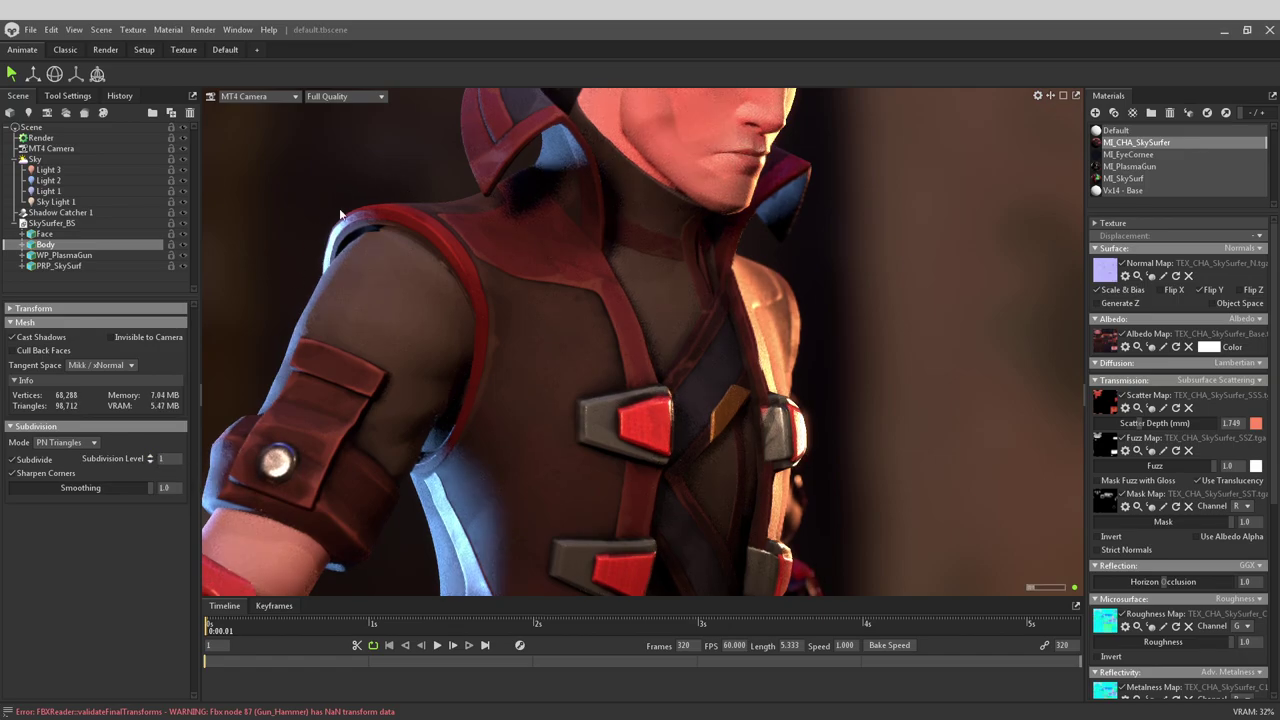
Step: Compare the waist and forearms from the front with the Body mesh's subdivision level at 0 and back at 1
drag(618, 348, 694, 349)
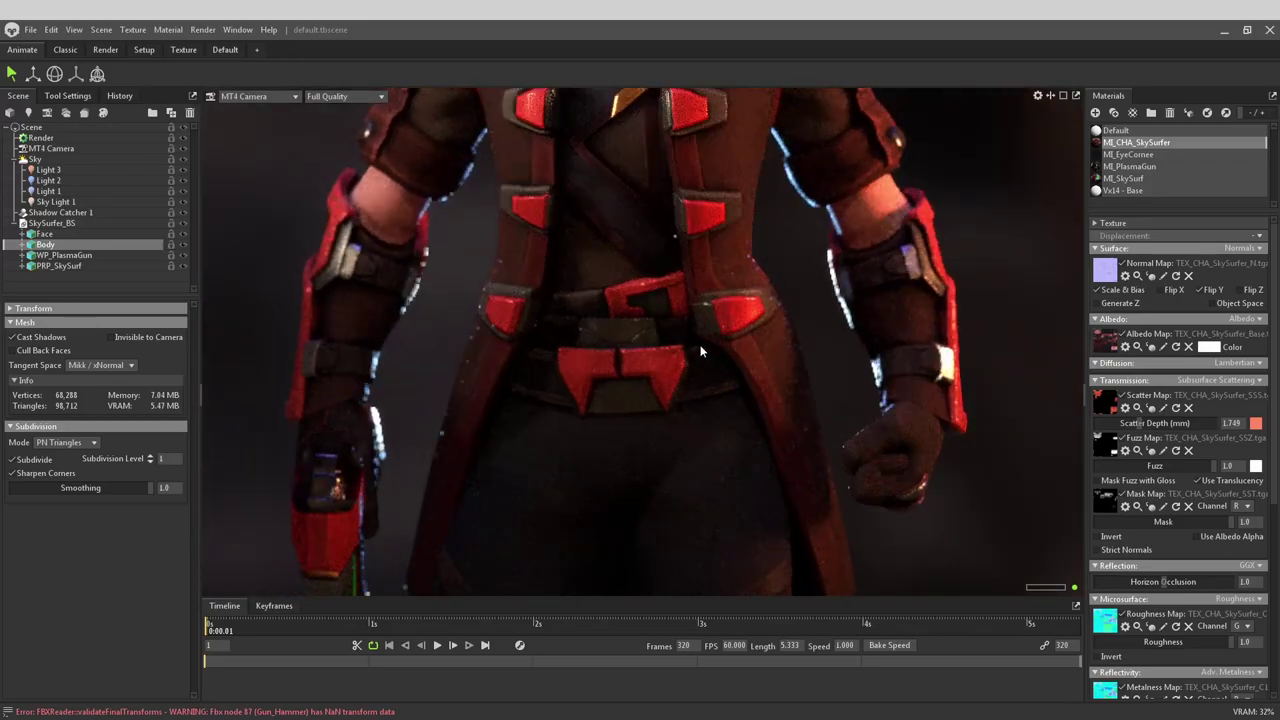
click(150, 462)
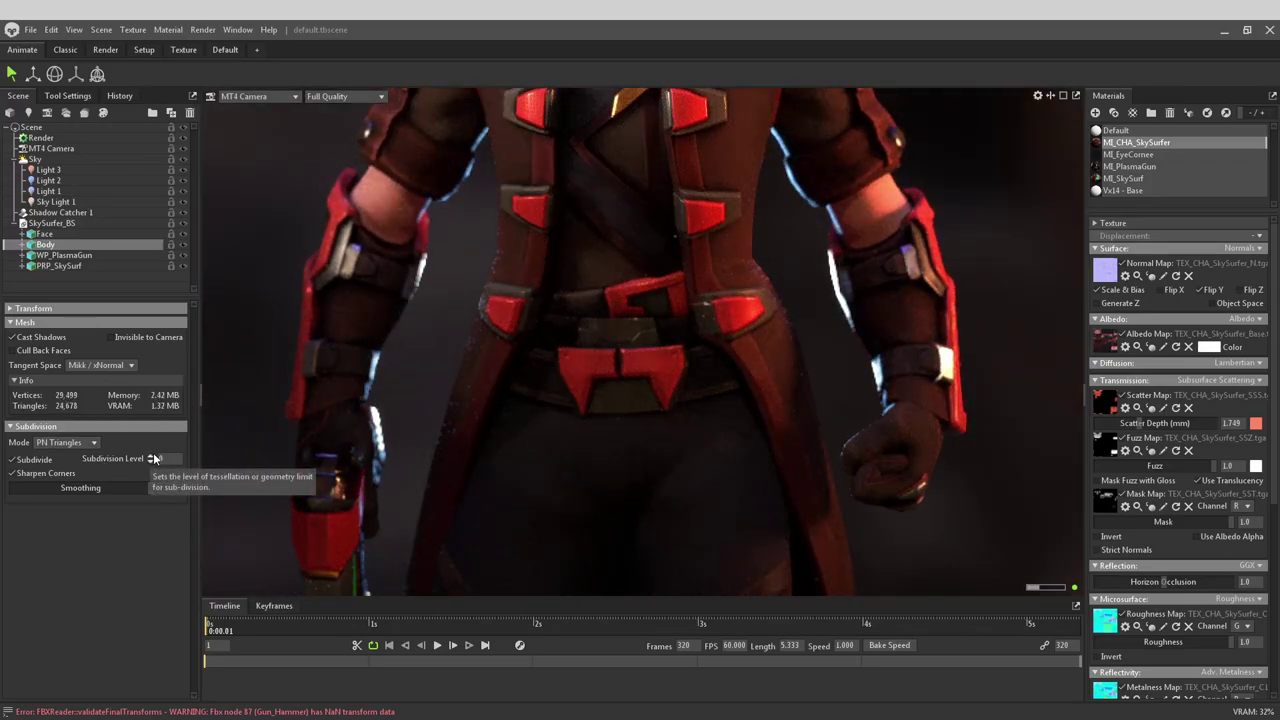
click(150, 455)
Step: Set the Body mesh's subdivision level to 0 and disable its subdivision, with most of the character in view
drag(657, 371, 718, 295)
scroll(711, 189, down, 5)
drag(711, 189, 515, 320)
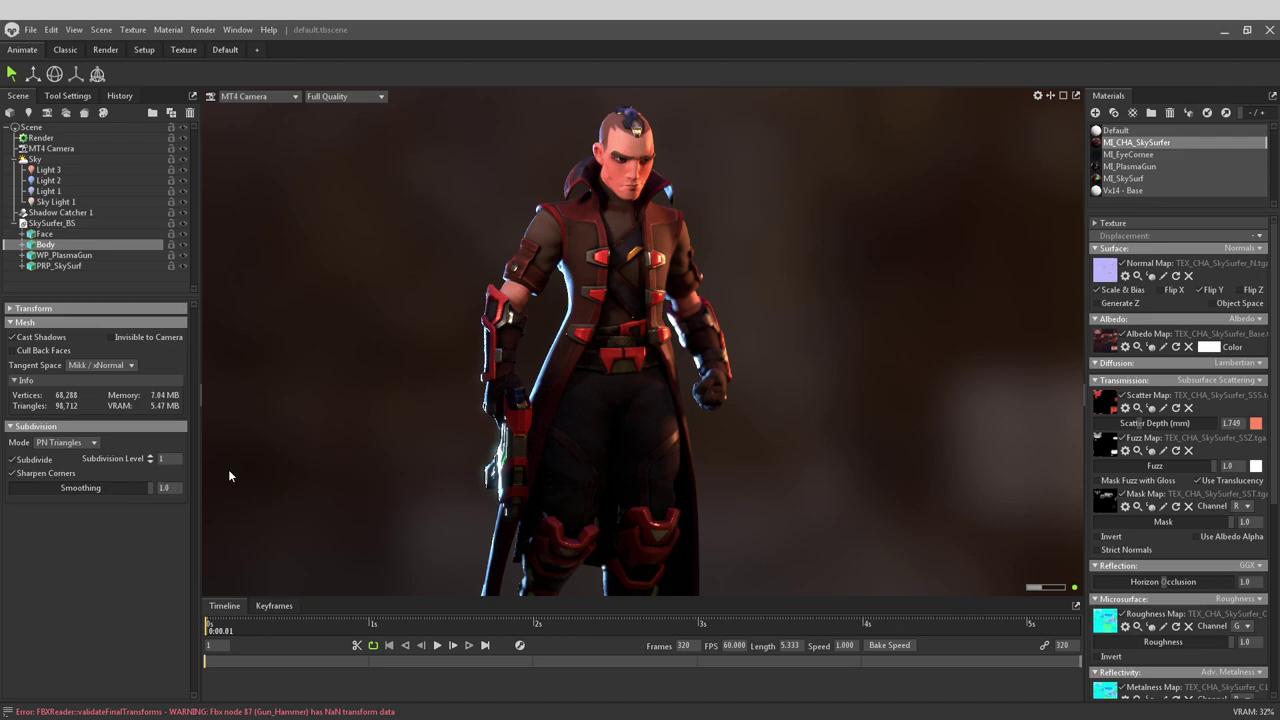
click(150, 461)
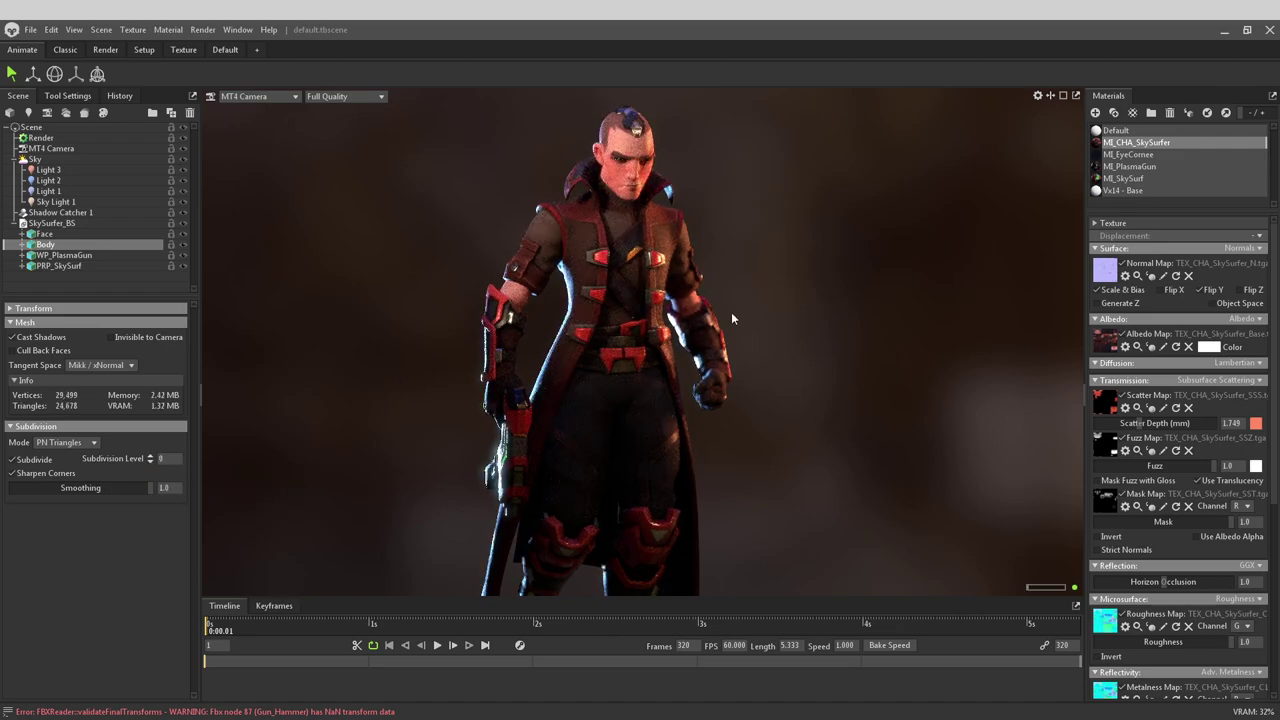
click(40, 462)
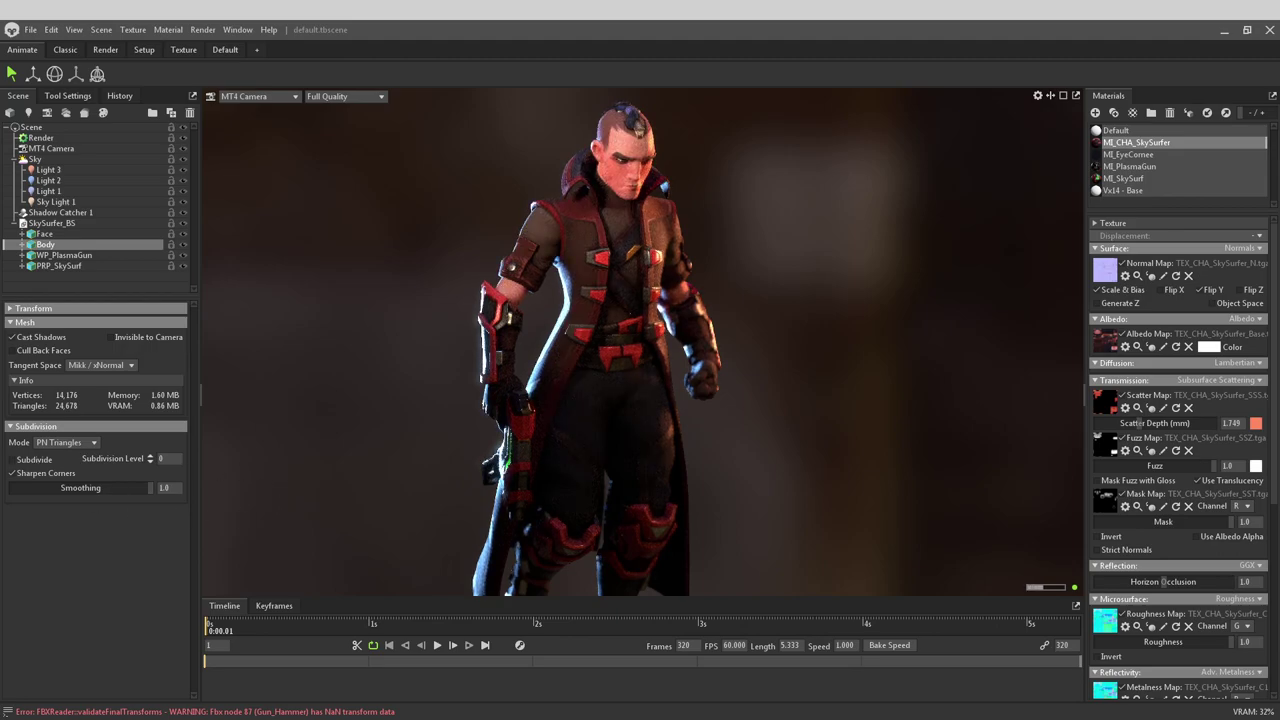